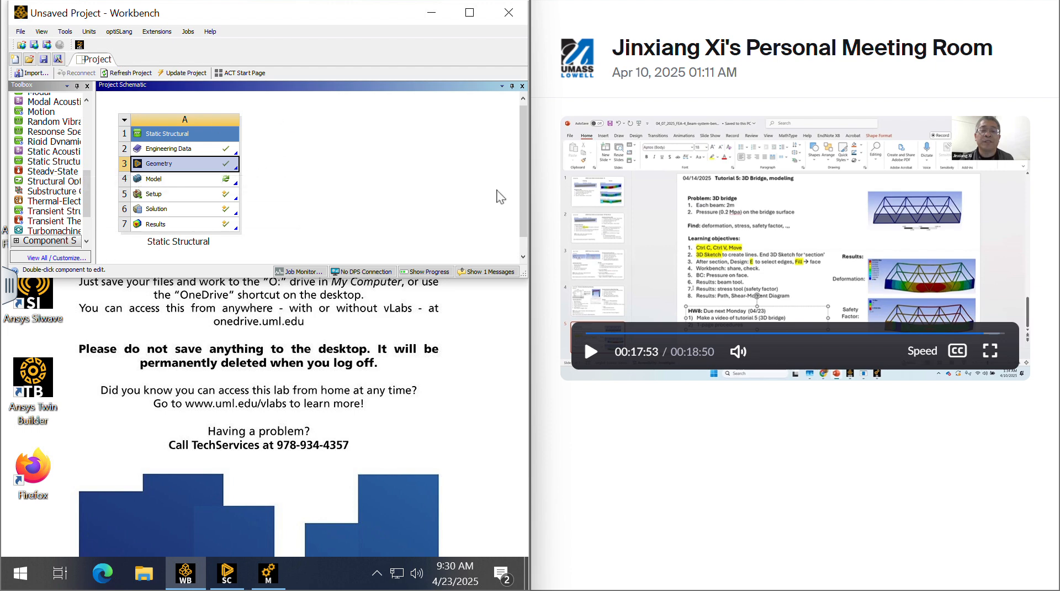
Step: Switch to the SpaceClaim window and sketch two connected trial lines on the grid of Design2
right_click(178, 168)
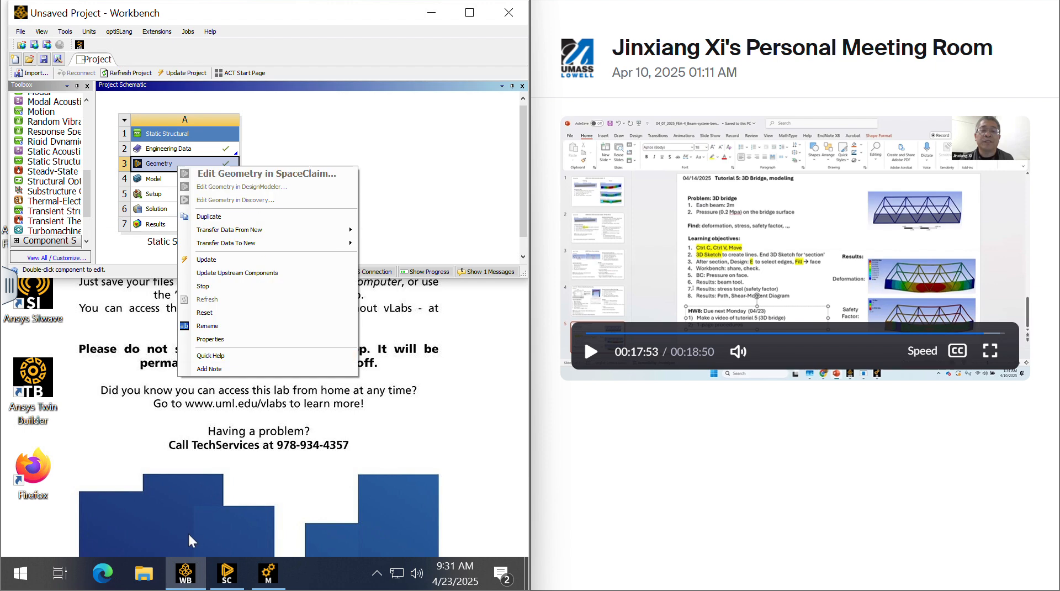
click(226, 574)
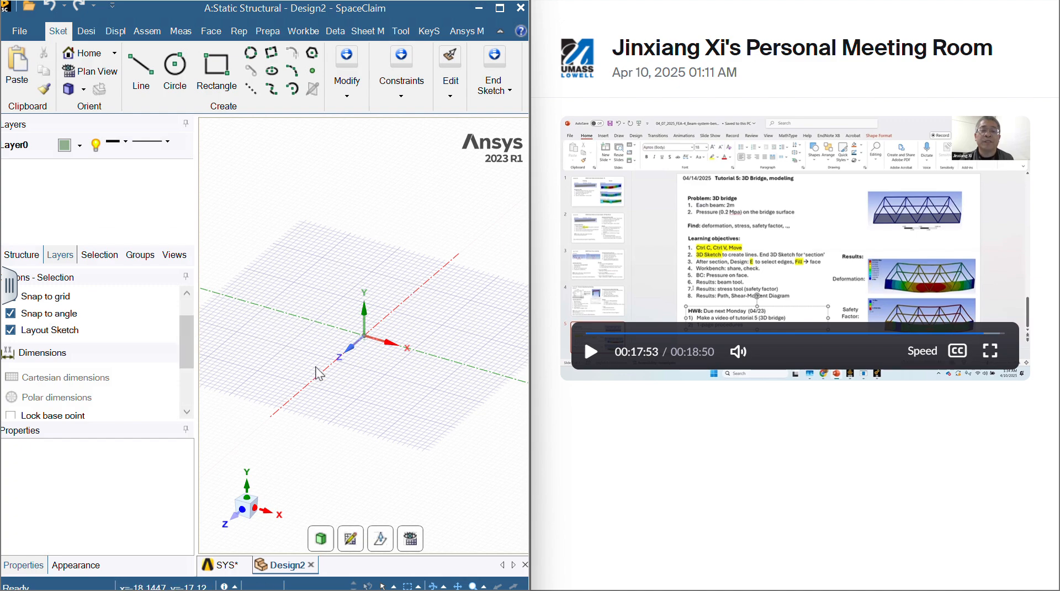
click(141, 83)
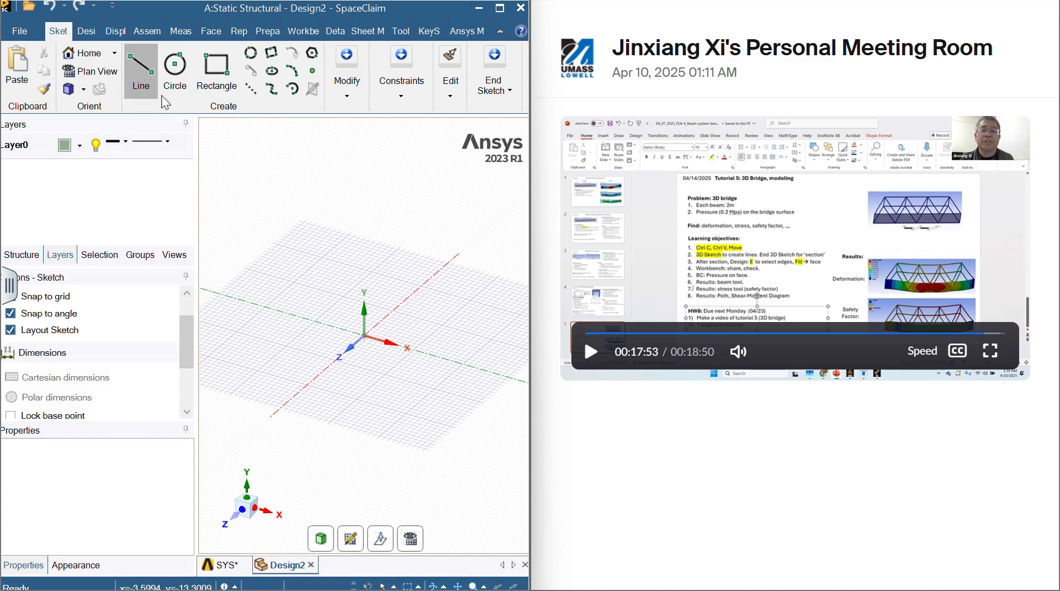
click(336, 308)
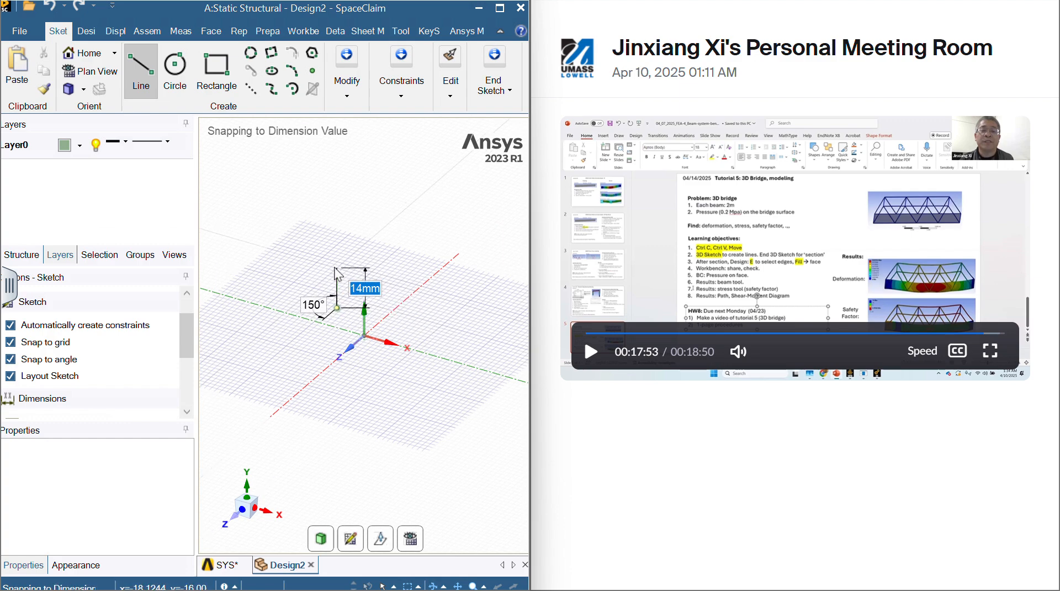
click(320, 305)
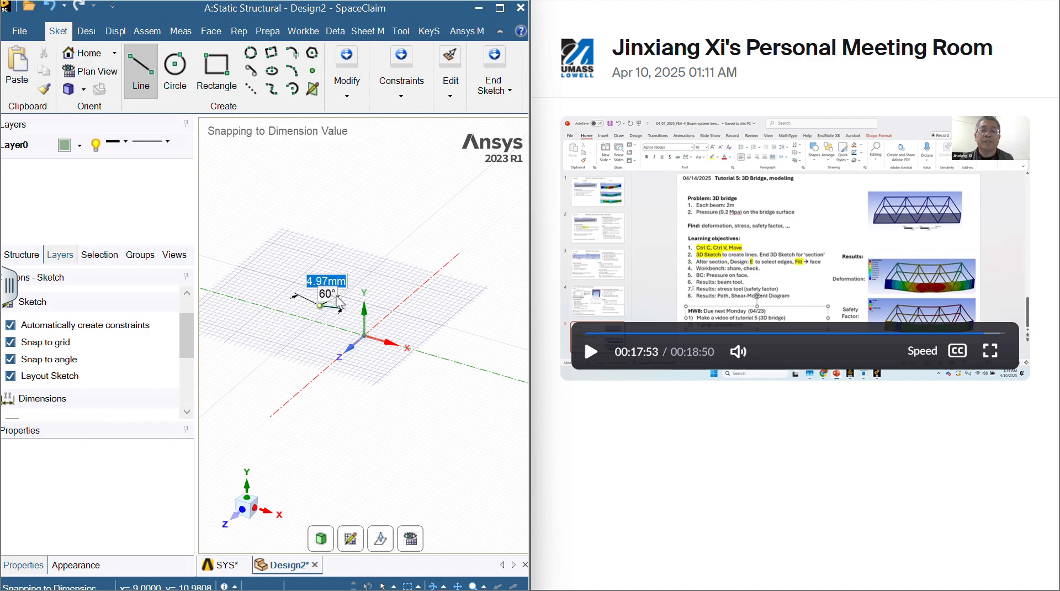
click(333, 254)
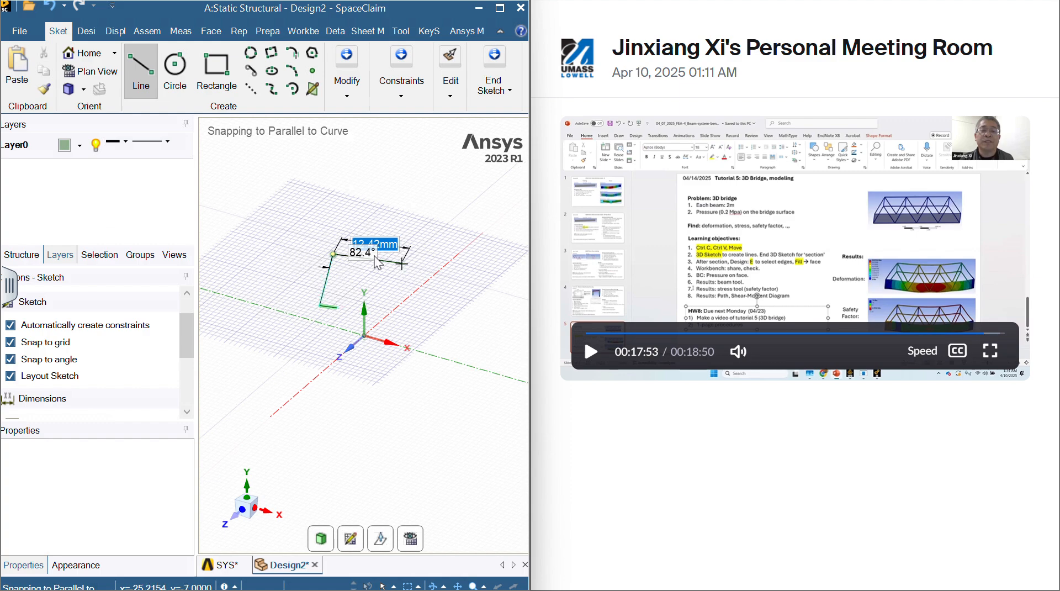
Step: Undo the trial lines sketched in Design2
click(53, 8)
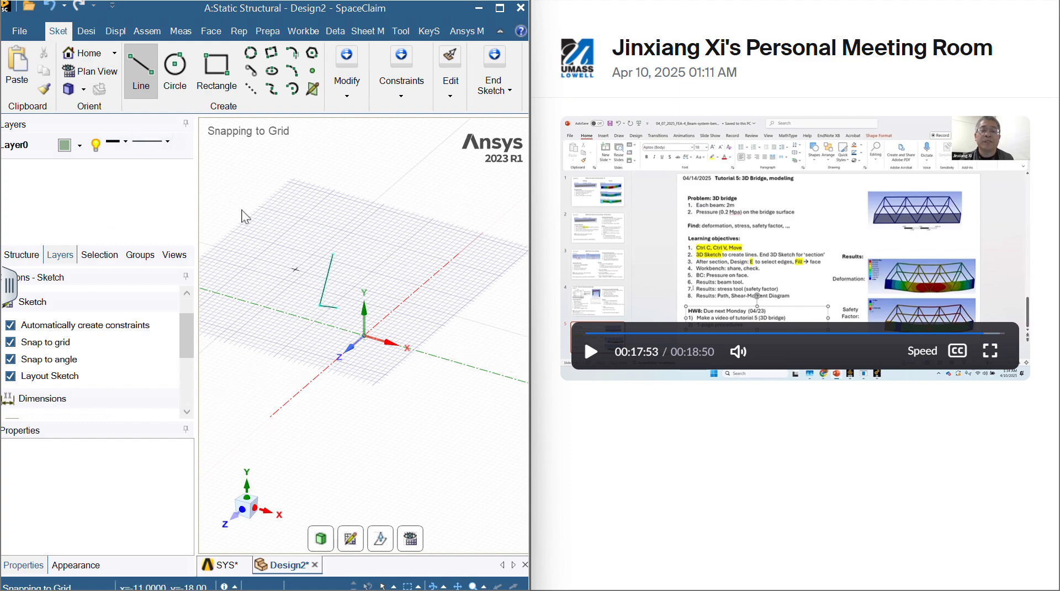
click(52, 8)
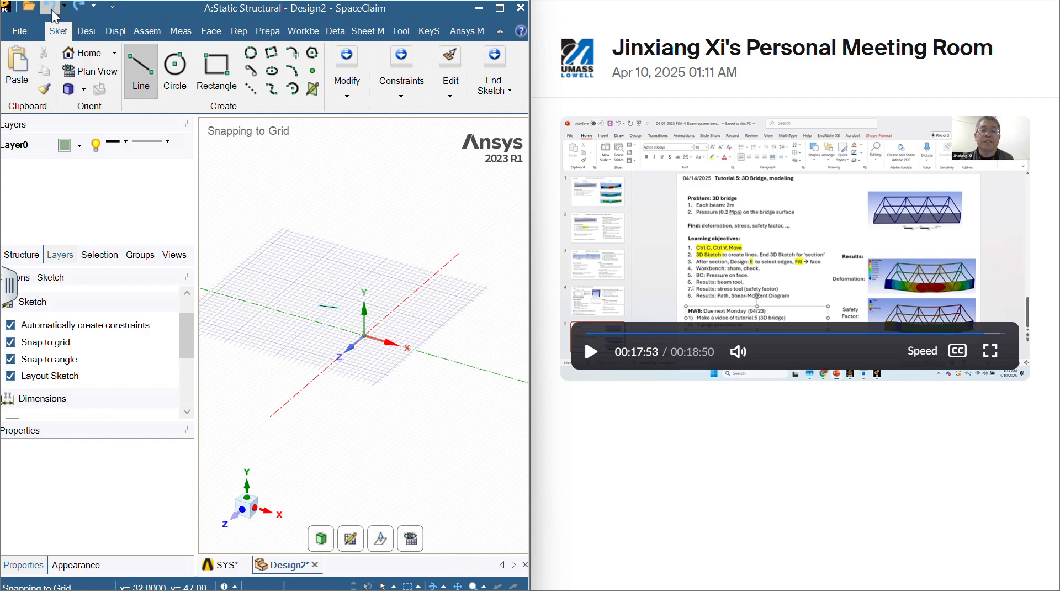
click(53, 12)
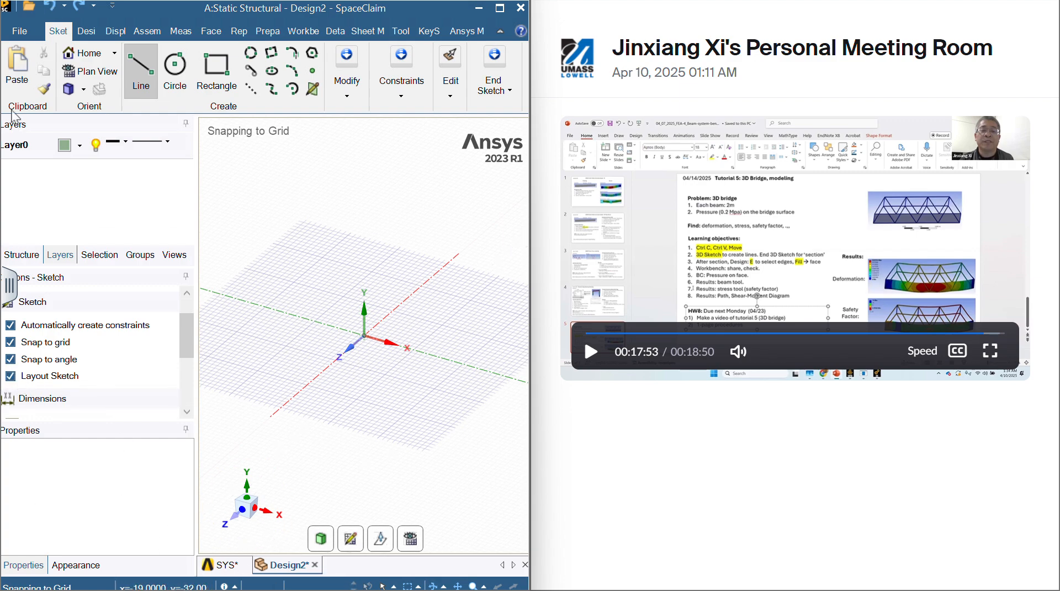
Step: Set the length units of the Design2 document to meters in the options and check the grid settings
click(20, 34)
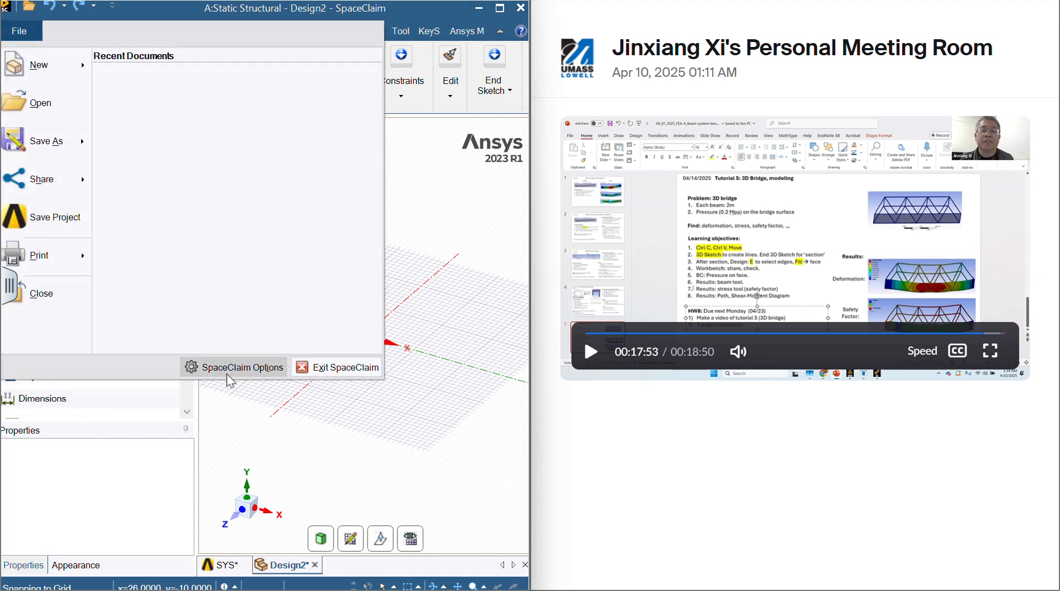
click(227, 370)
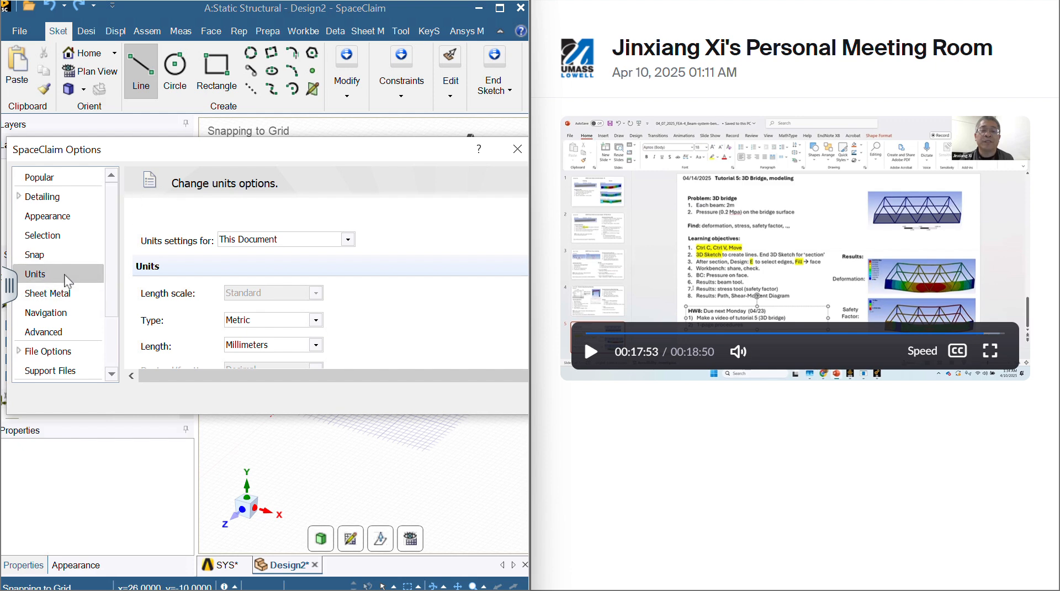
click(316, 345)
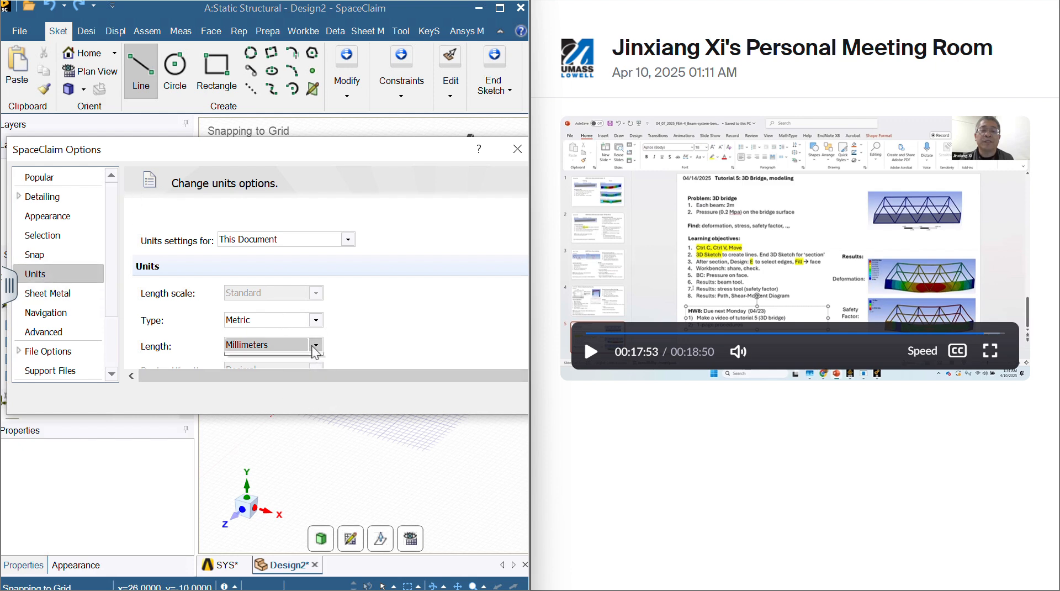
click(308, 389)
scroll(462, 289, down, 10)
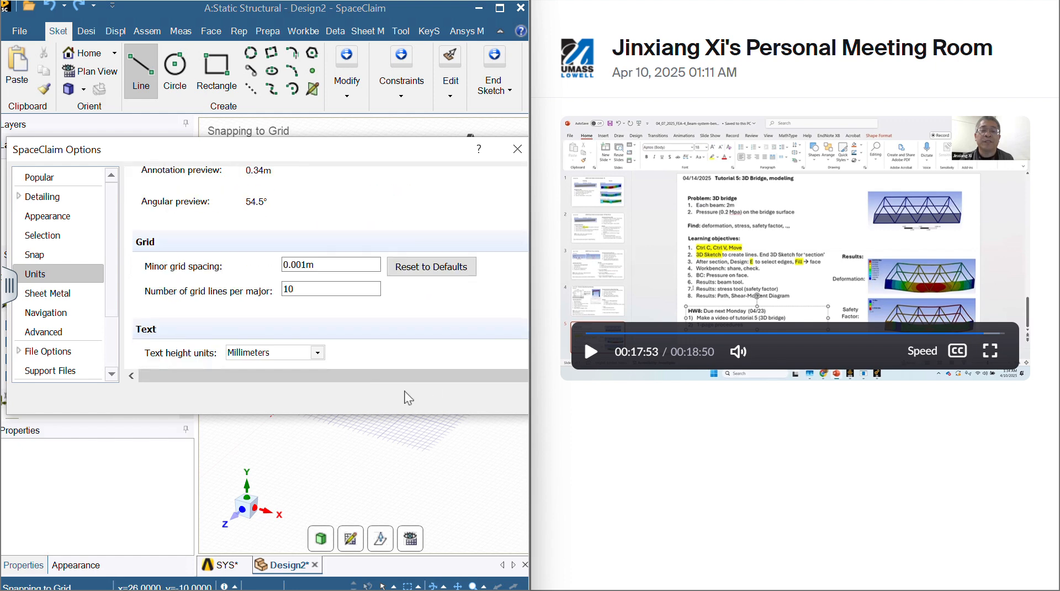
click(509, 160)
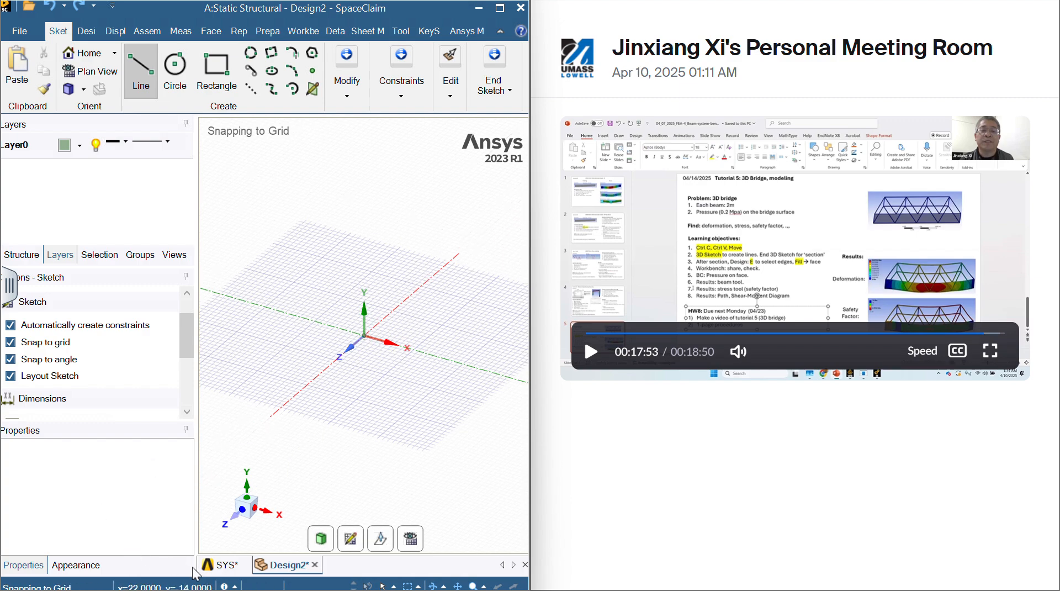
Step: Close the Design2 document without saving it, leaving the SYS bridge model open
click(216, 566)
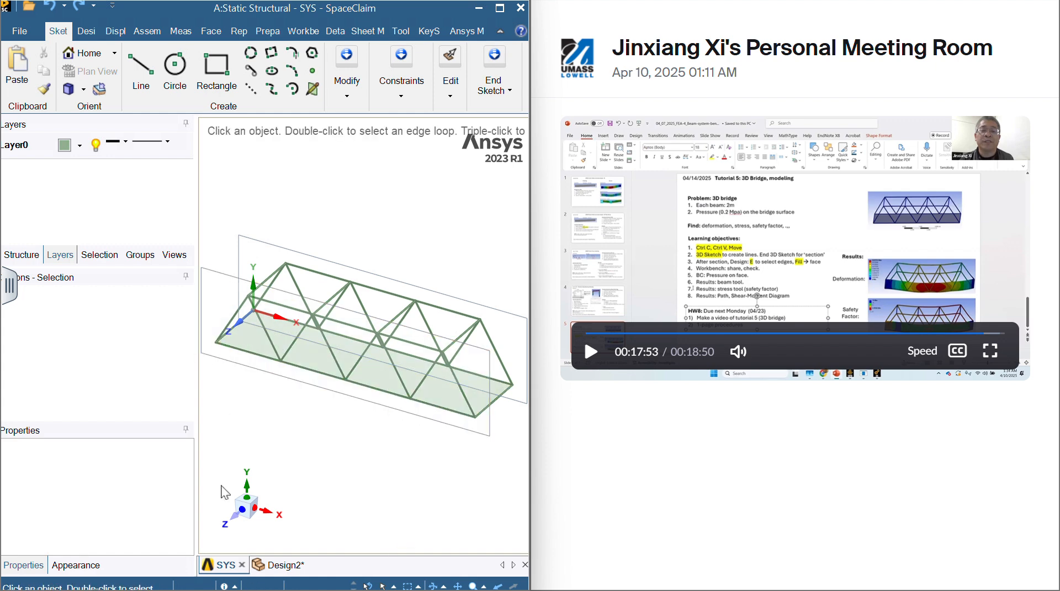
click(305, 565)
click(309, 565)
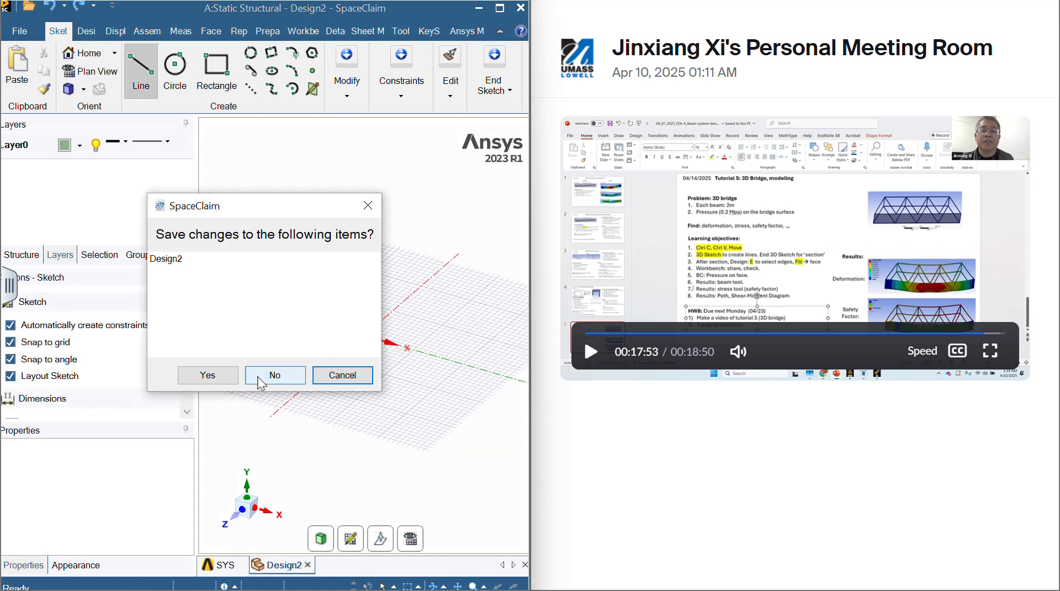
click(273, 374)
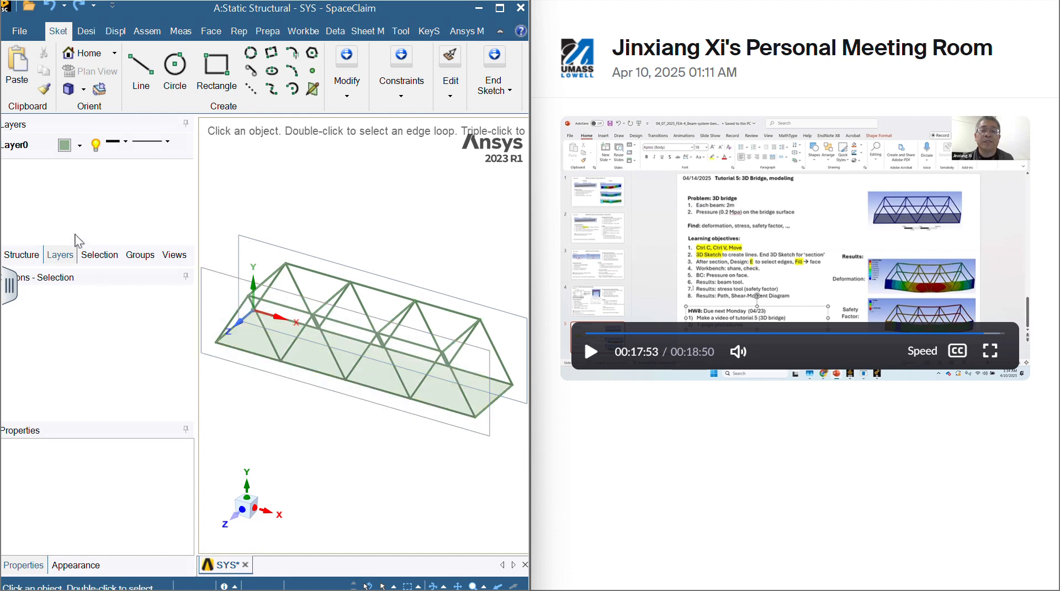
Step: Show the bridge model's structure tree and highlight Sketching Plane1 and Sketching Plane2 to review them
click(22, 254)
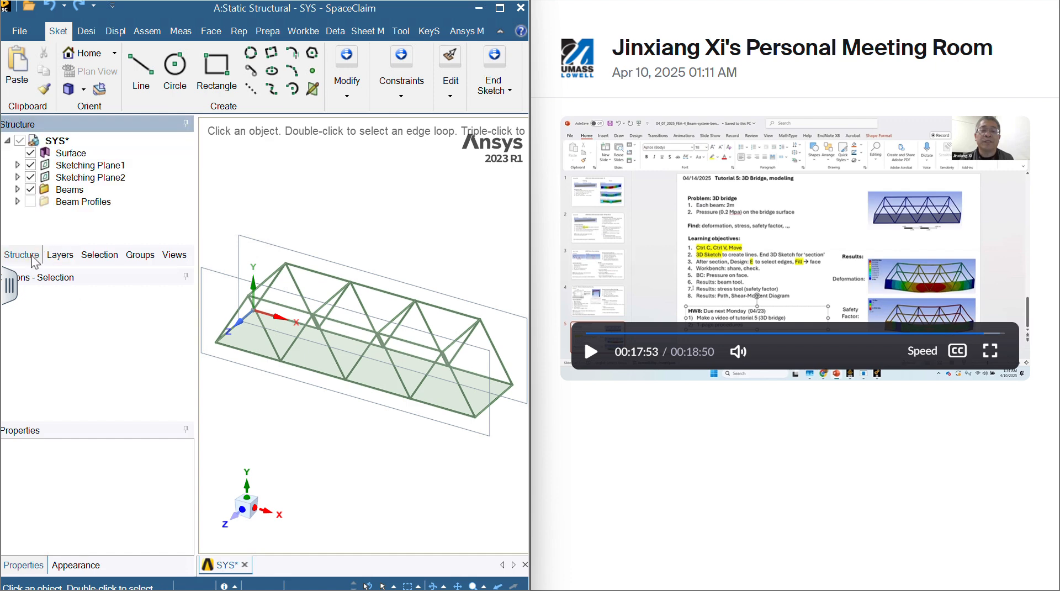
right_click(94, 168)
click(52, 228)
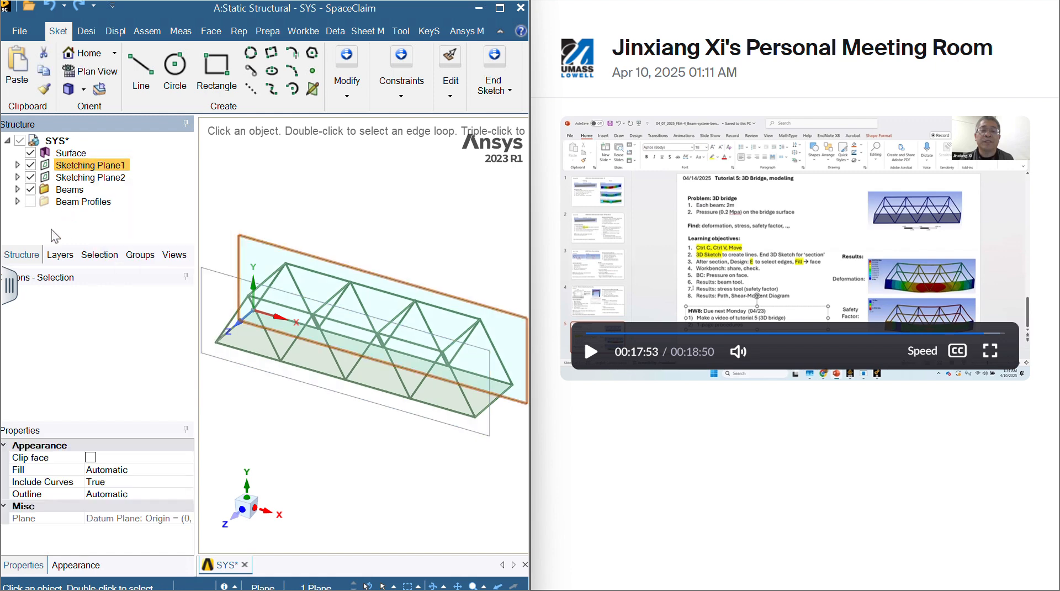
click(79, 180)
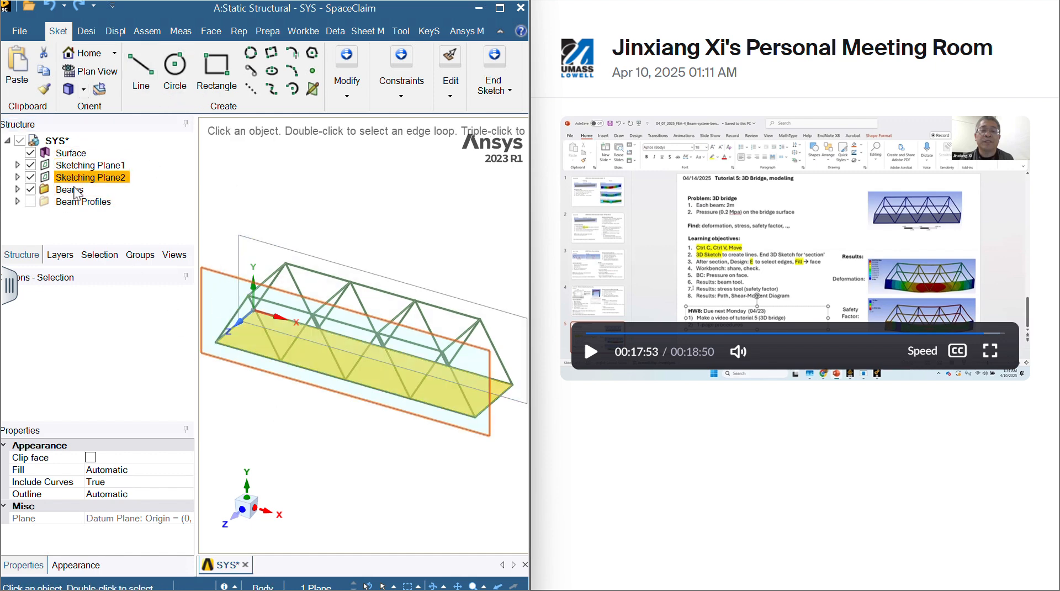
Step: Try to shift Sketching Plane2 slightly along the Z direction with the Move tool
click(88, 31)
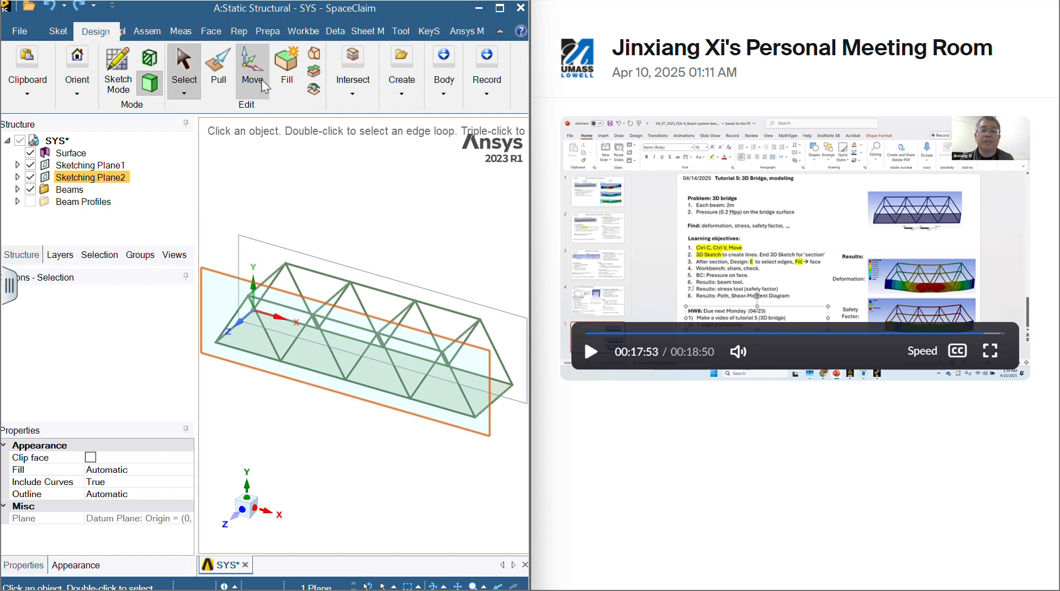
click(64, 35)
click(500, 94)
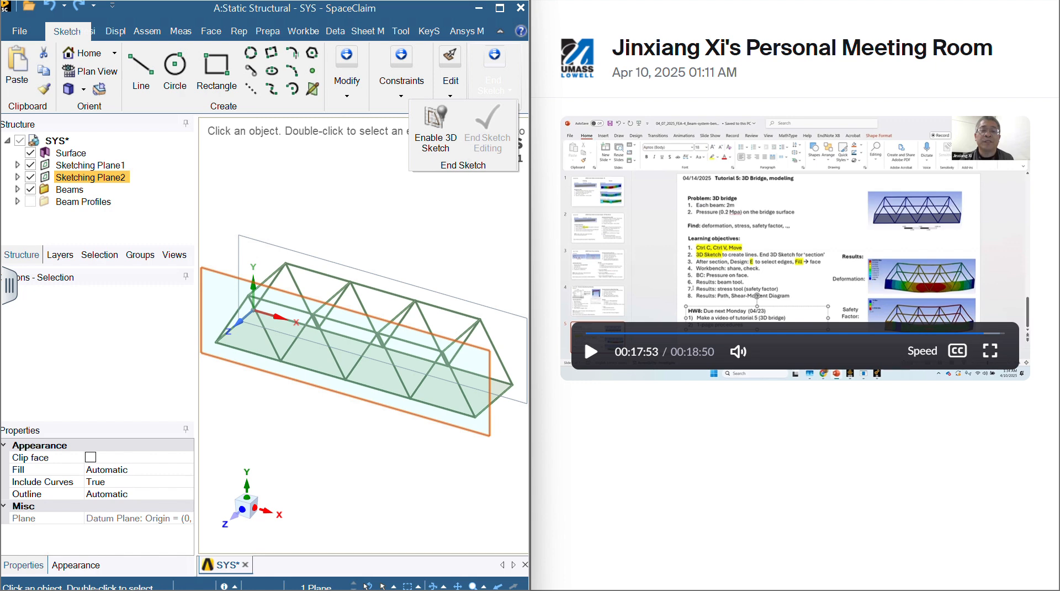
click(95, 33)
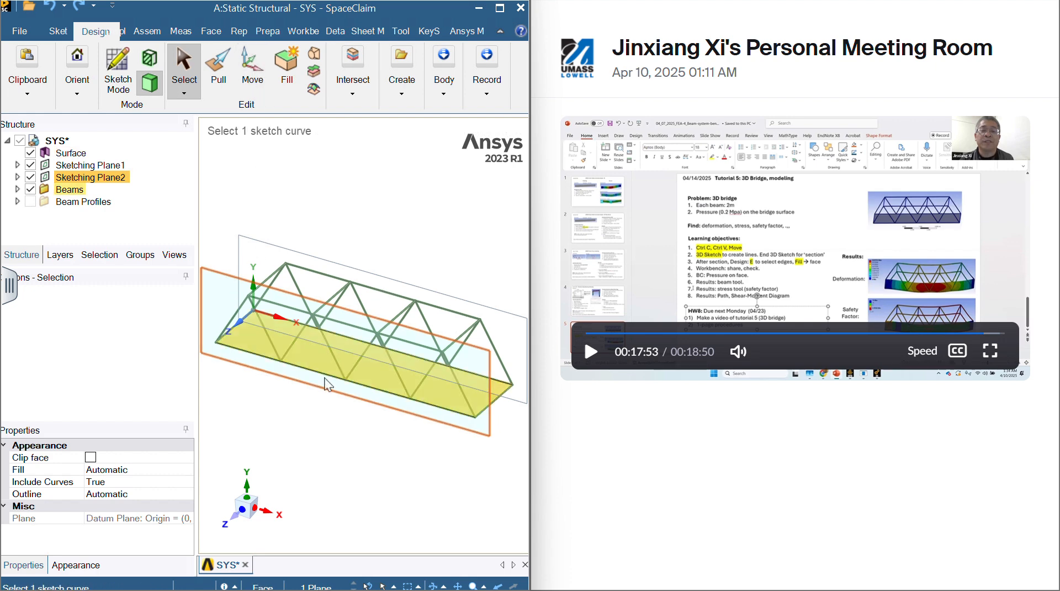
click(363, 342)
click(247, 59)
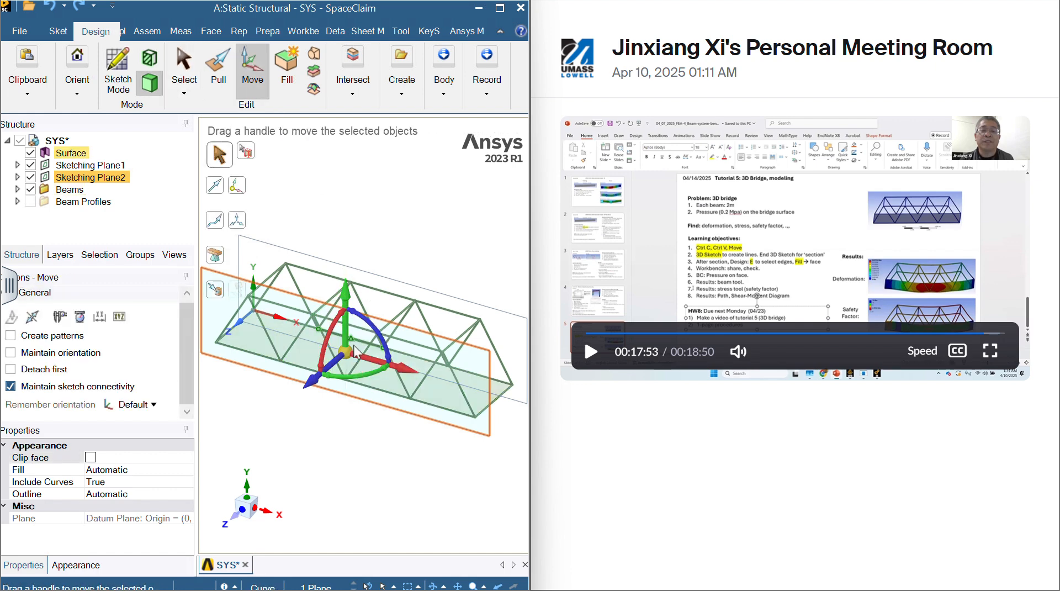
click(311, 385)
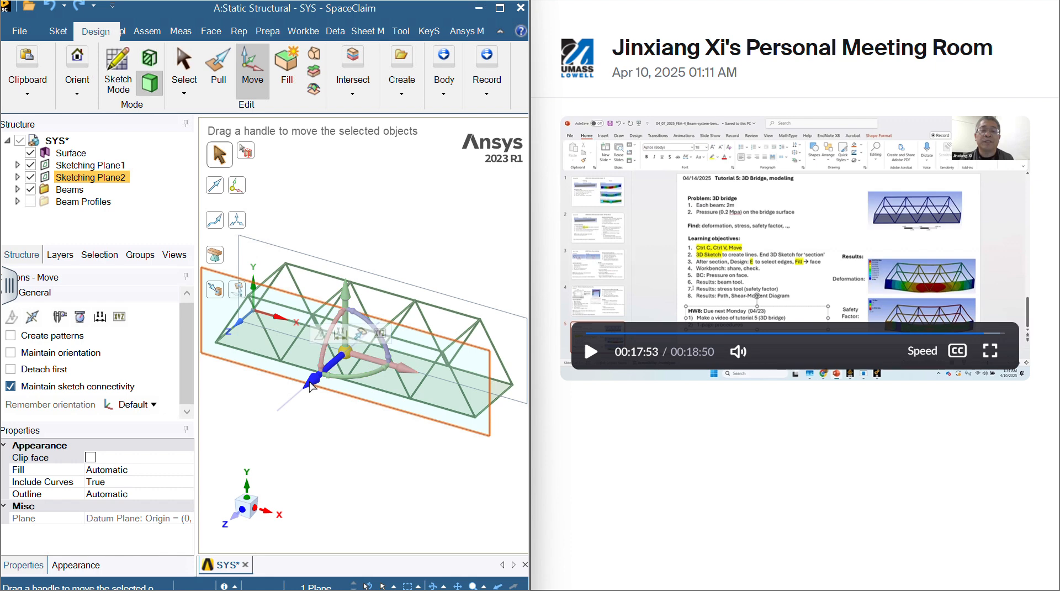
mouse_move(315, 381)
mouse_down()
mouse_move(318, 427)
mouse_move(309, 395)
mouse_move(330, 388)
mouse_move(328, 396)
mouse_move(323, 383)
mouse_up()
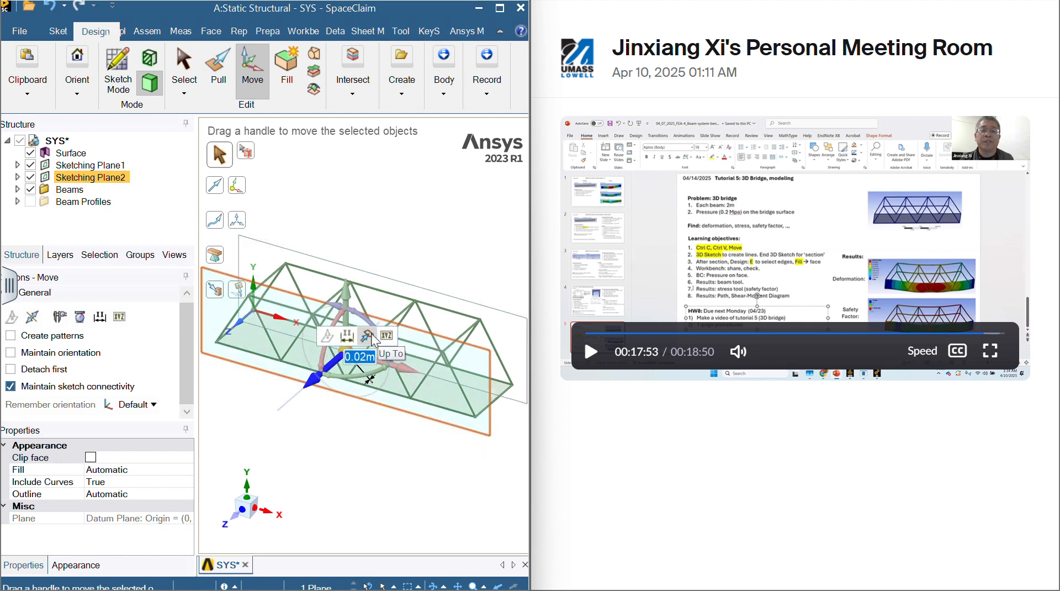
Step: Undo the trial move while keeping the bridge's deck surface, and clear the selection
key(ctrl+z)
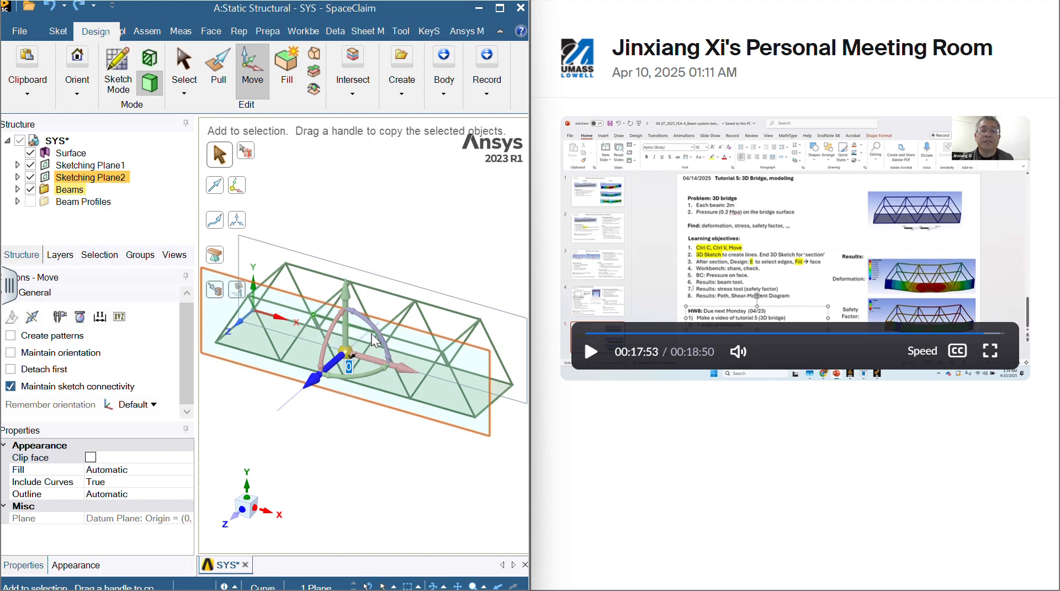
click(47, 7)
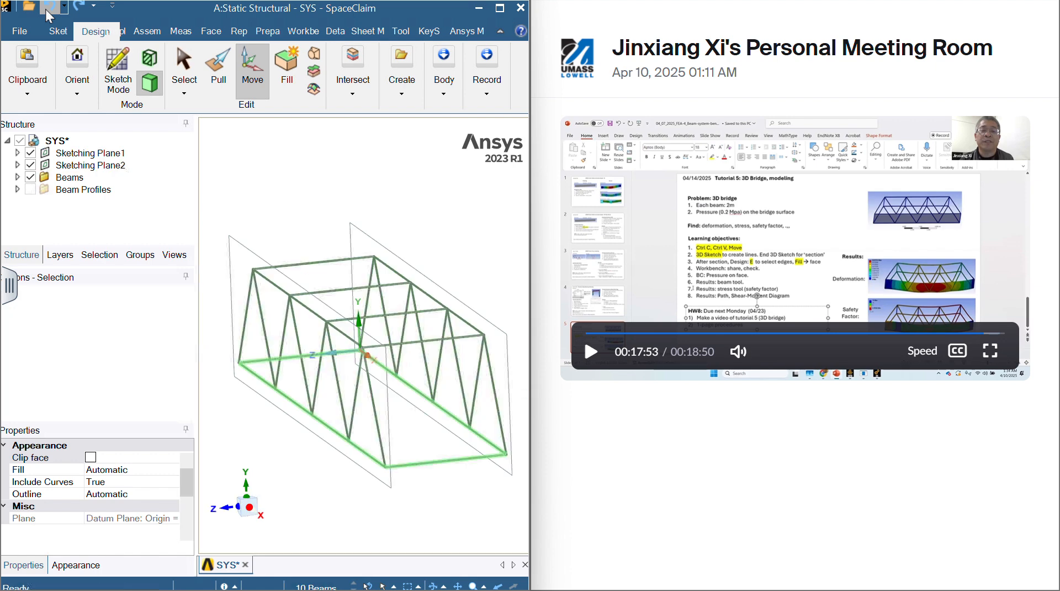
click(78, 12)
click(80, 11)
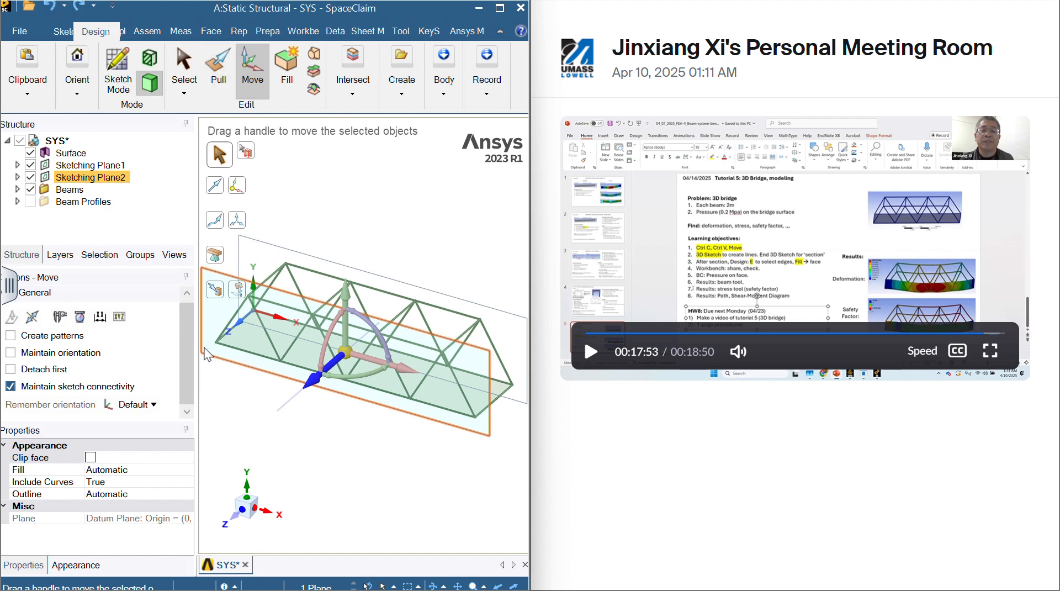
click(408, 203)
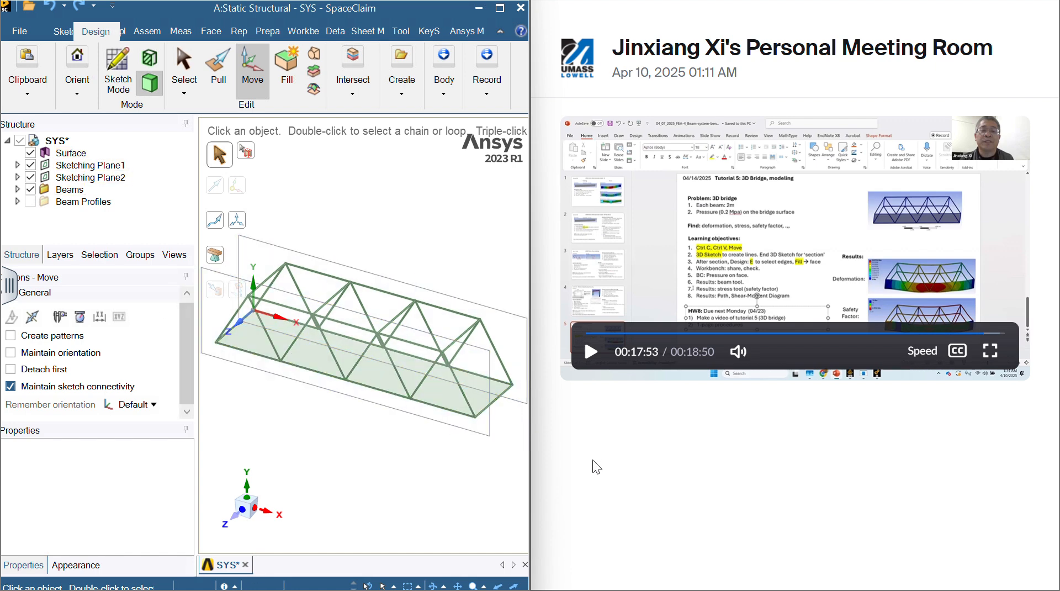
Step: Enable 3D sketching and start the Line tool for the cross members between the two trusses
click(68, 33)
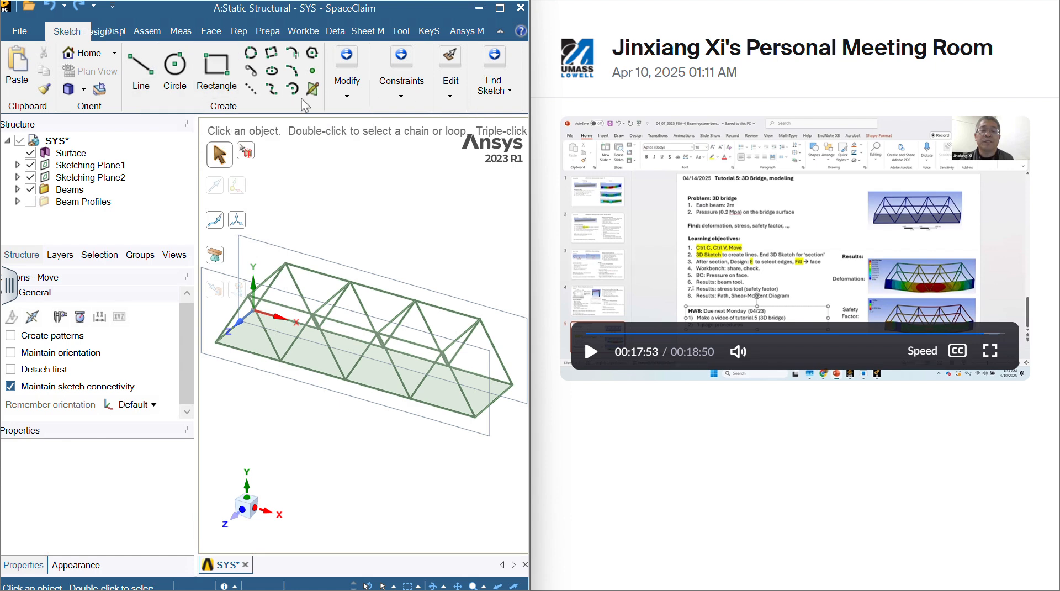
click(503, 81)
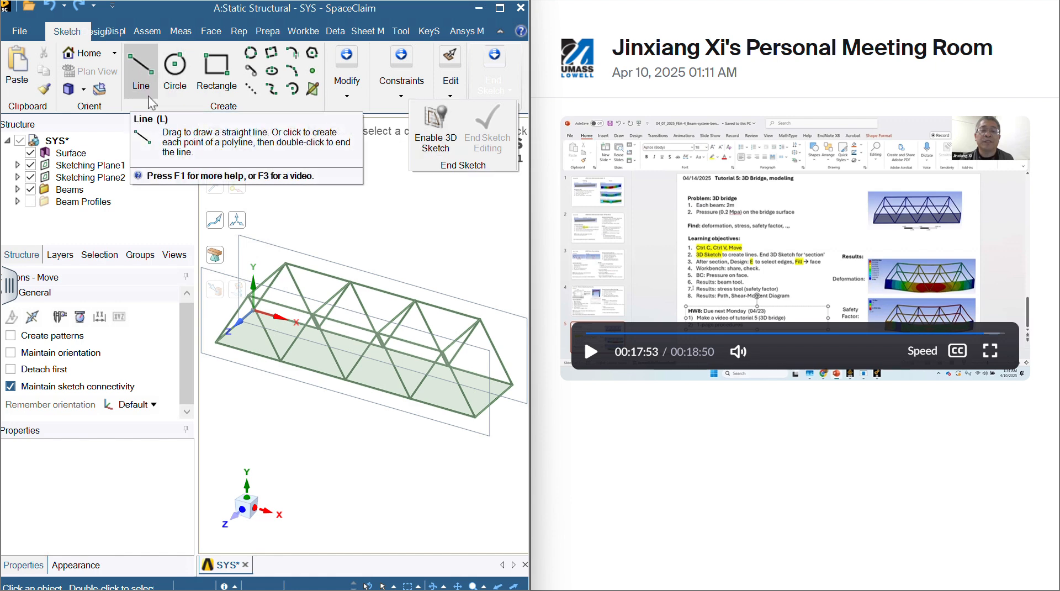
click(436, 130)
click(134, 70)
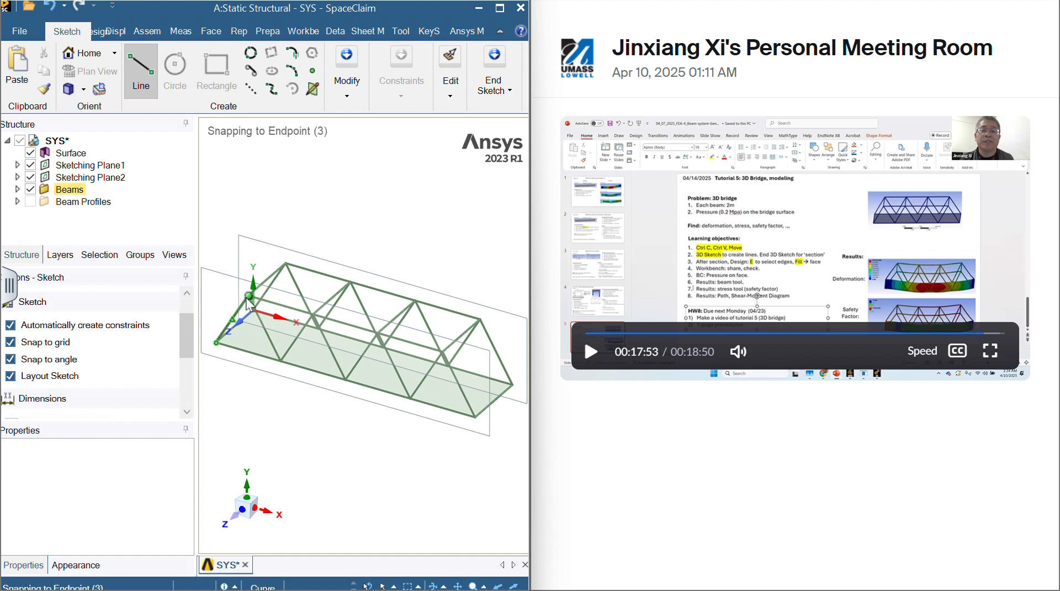
Step: Trace where the cross lines connect the two trusses' endpoints at both bridge ends, and end sketch editing
click(249, 297)
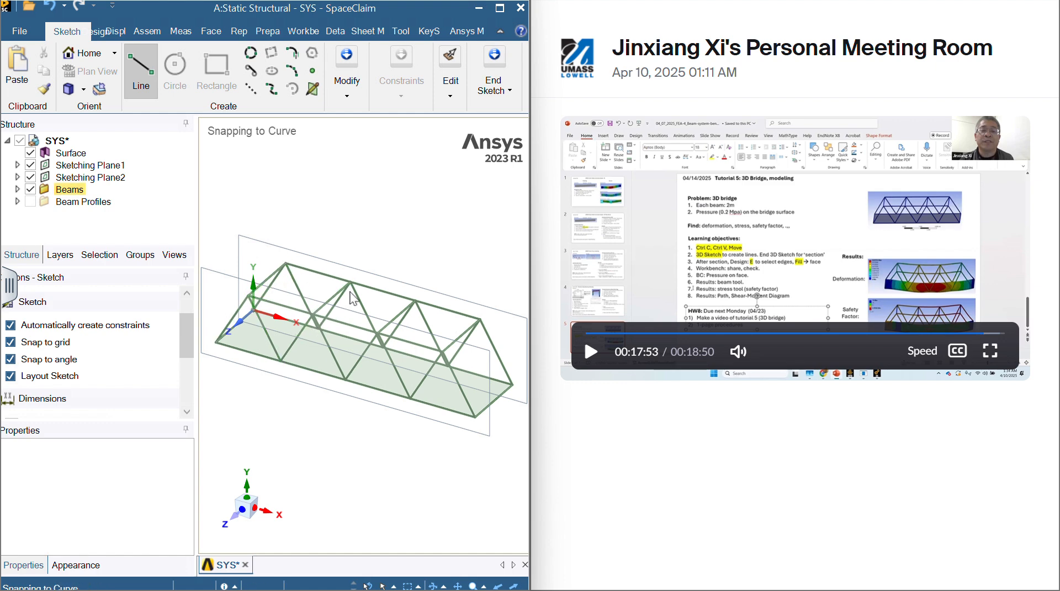
click(448, 367)
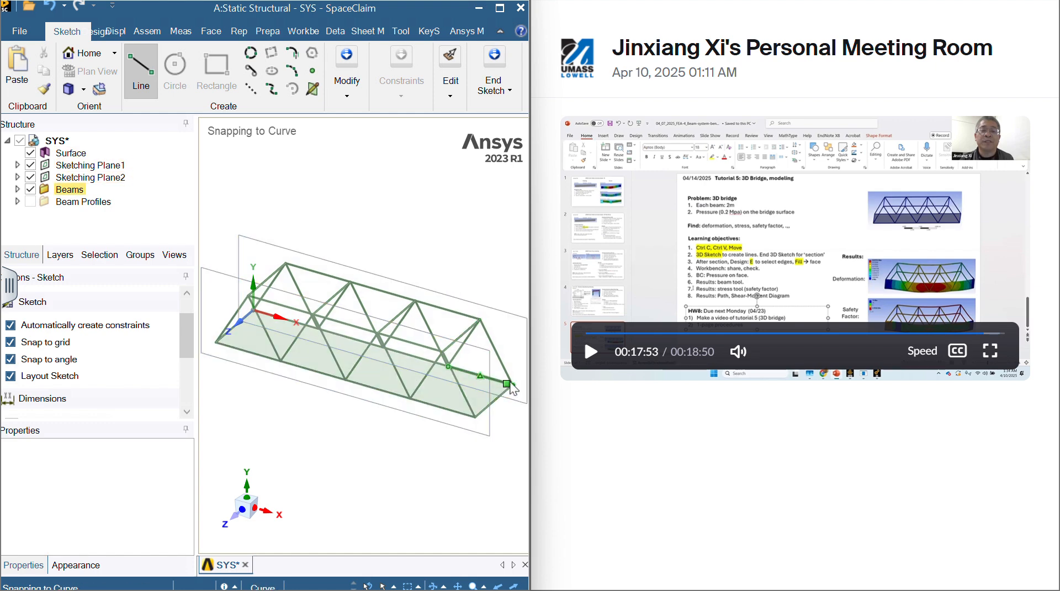
click(507, 384)
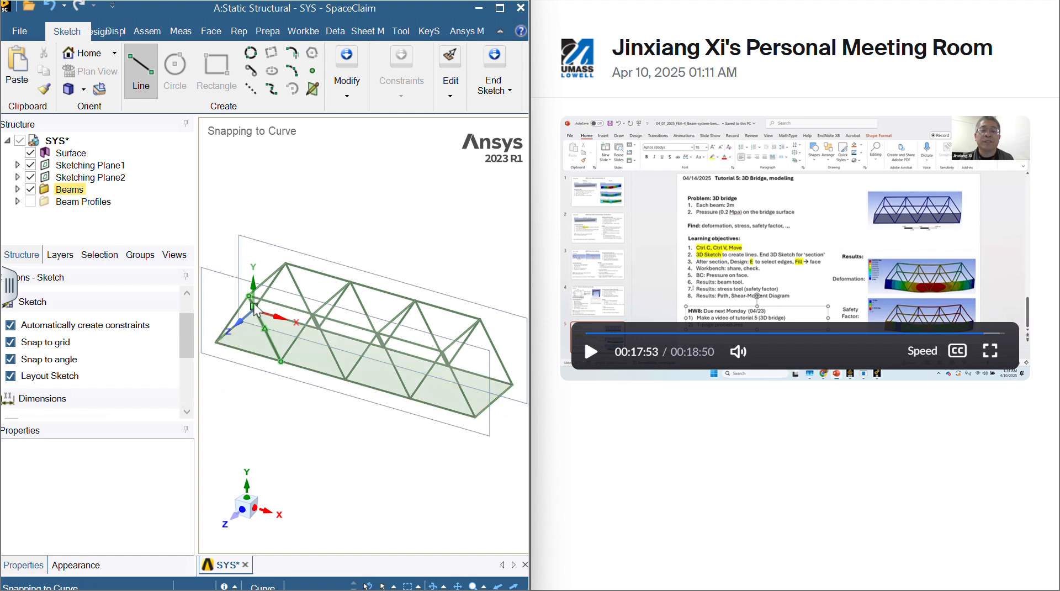
click(504, 83)
click(485, 130)
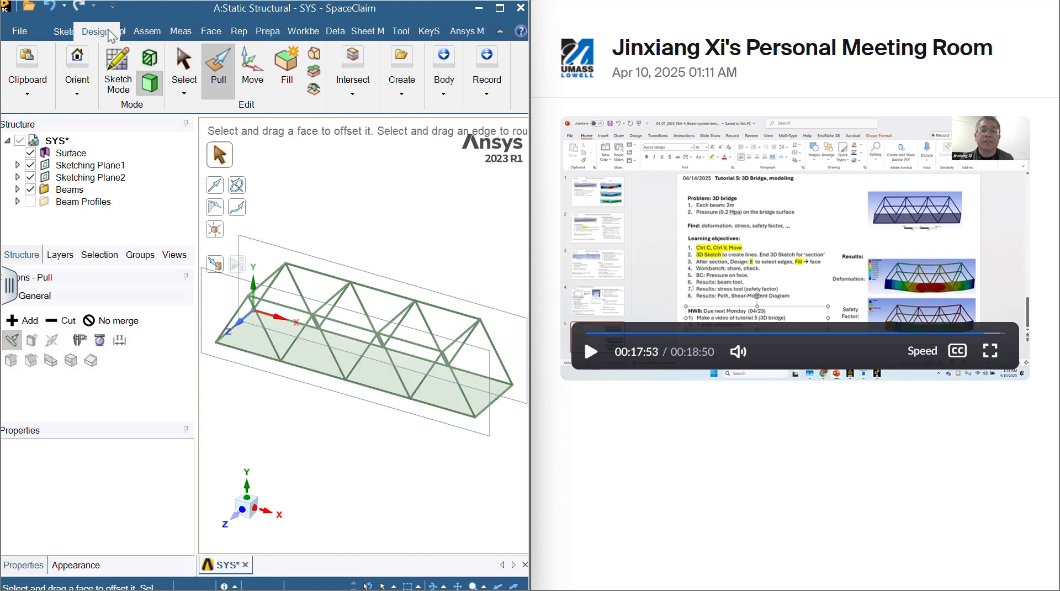
Step: Select the beams bounding the bridge deck one by one to show the Fill outline, and clear the selection
click(291, 72)
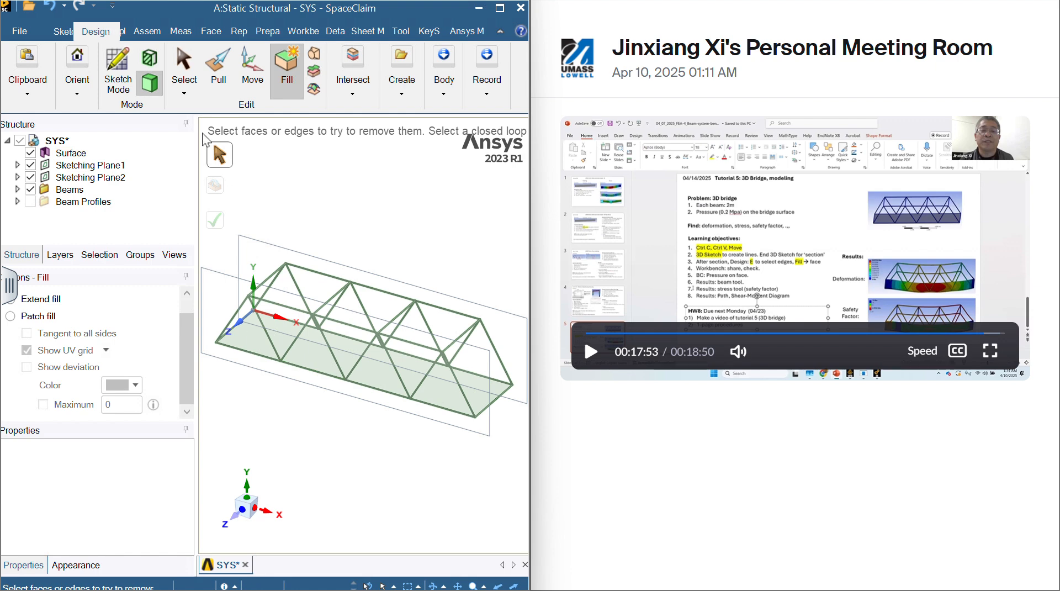
click(184, 66)
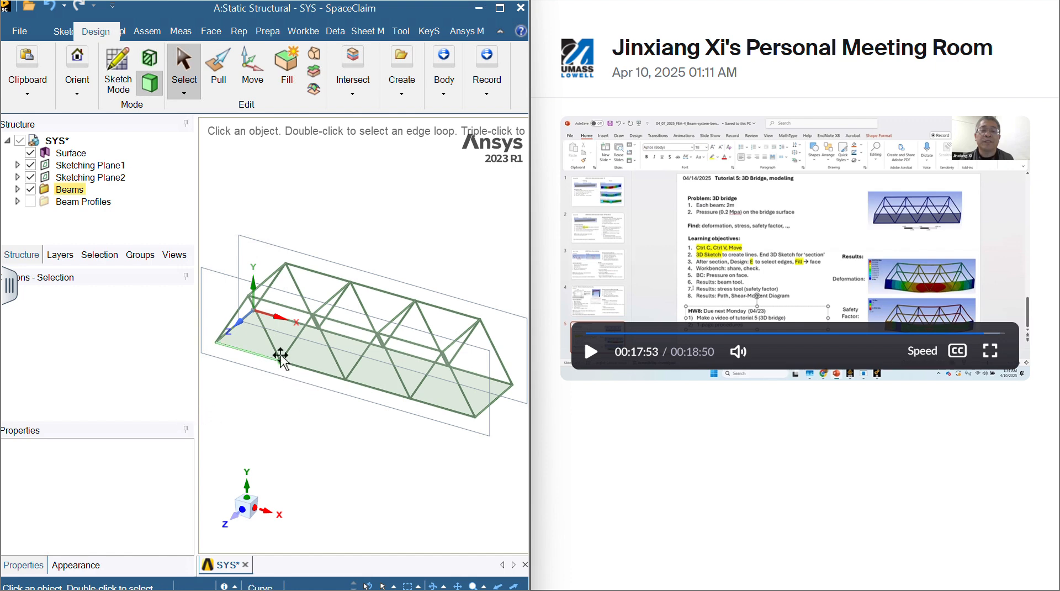
click(311, 375)
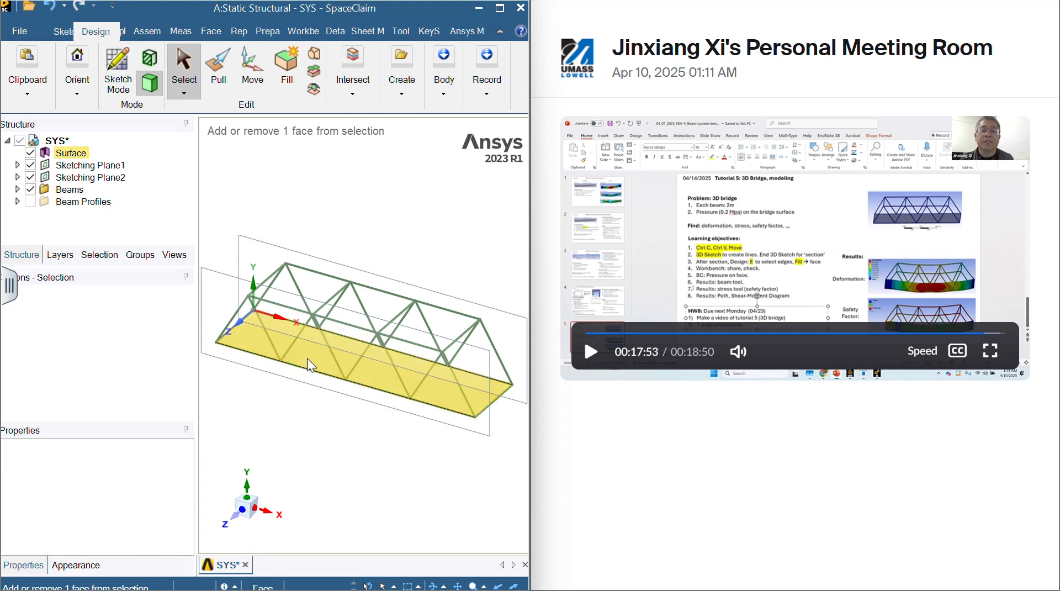
ctrl+click(323, 375)
ctrl+click(248, 353)
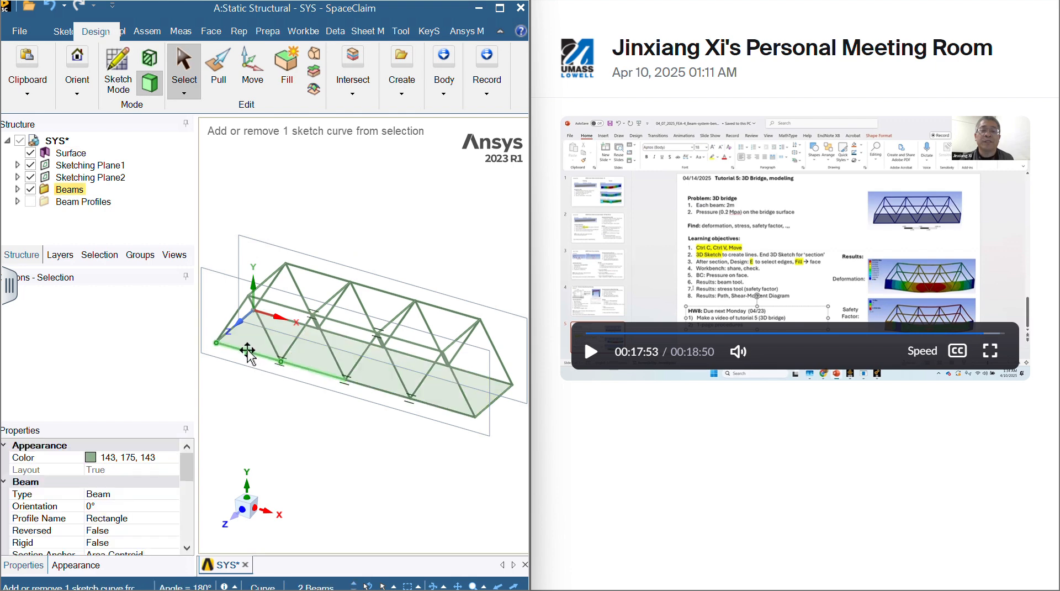
ctrl+click(232, 331)
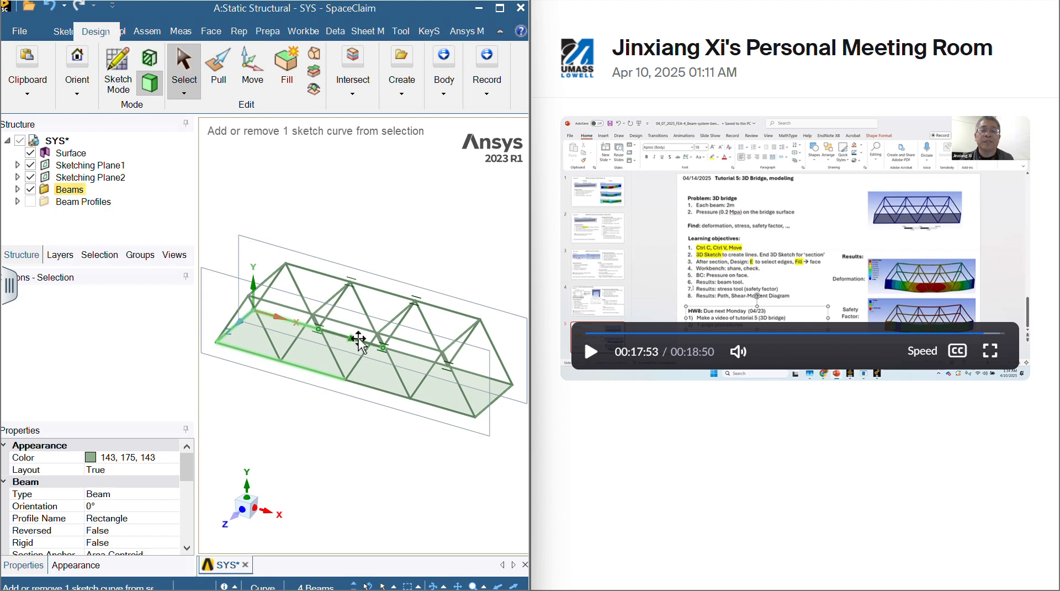
ctrl+click(467, 372)
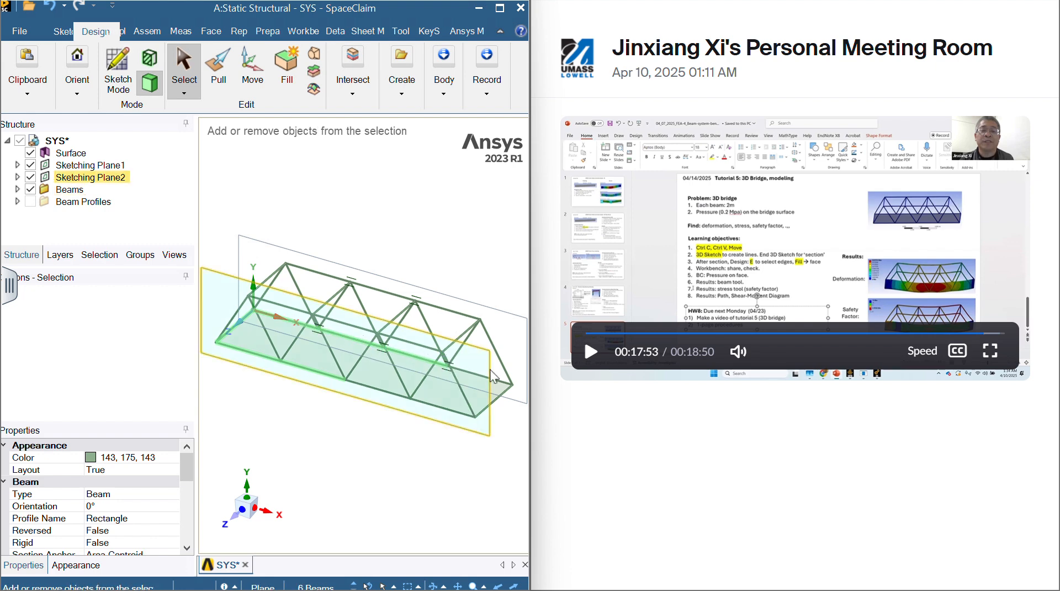
ctrl+click(494, 403)
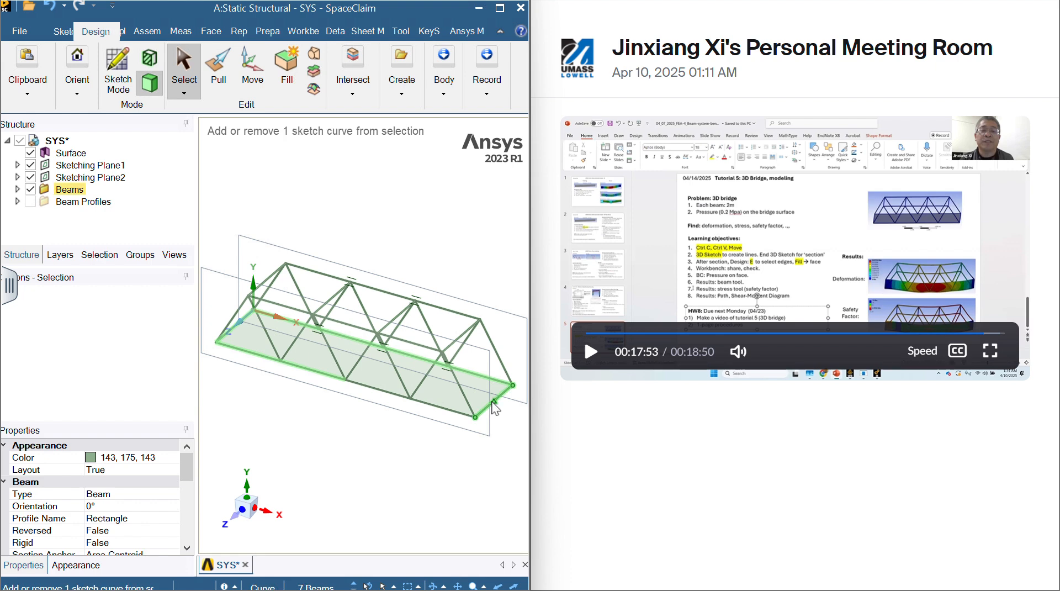
ctrl+click(454, 411)
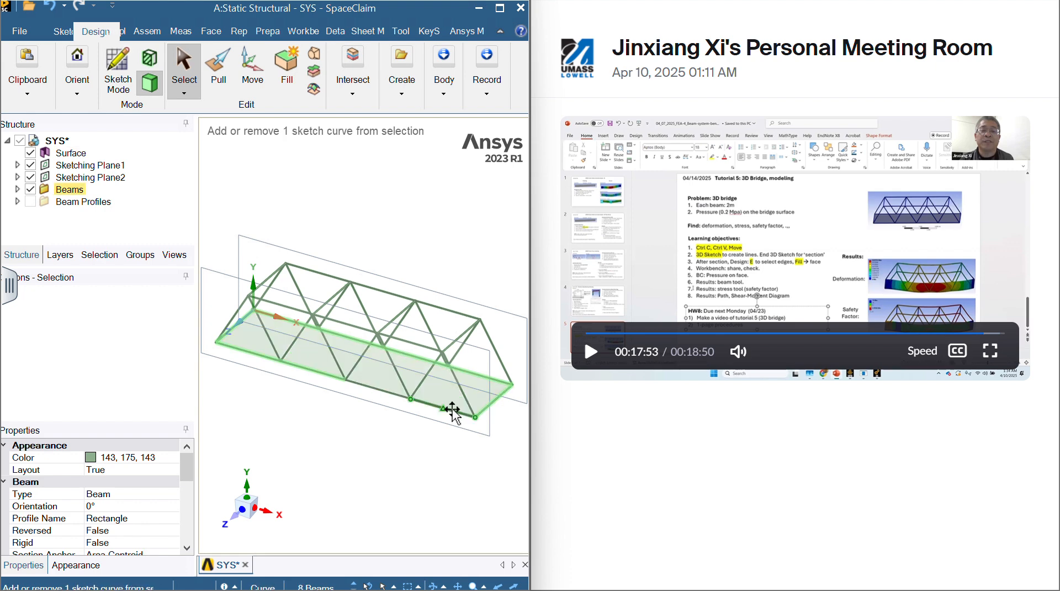
ctrl+click(374, 387)
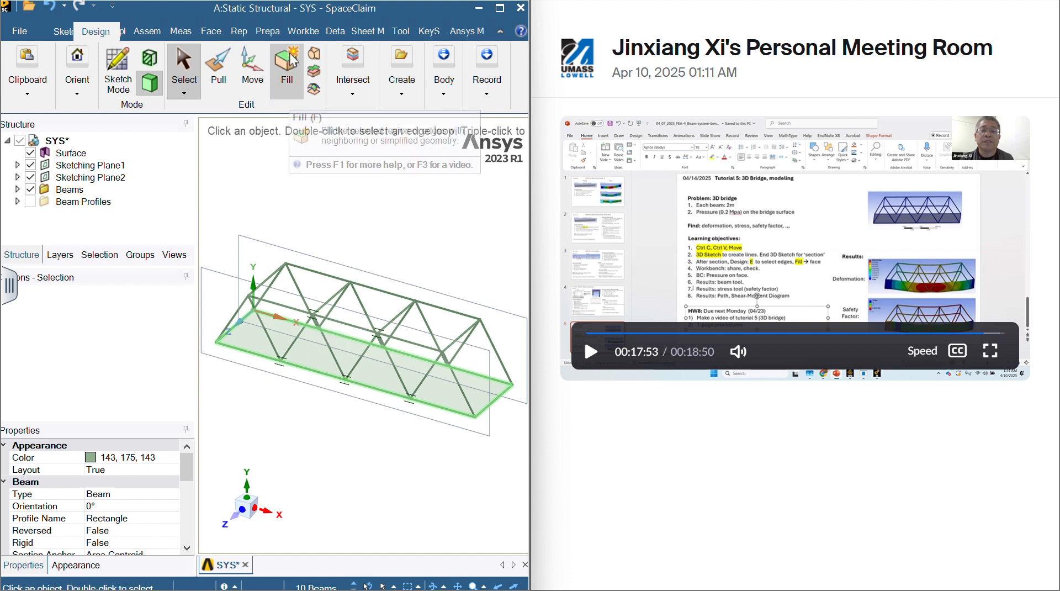
click(354, 83)
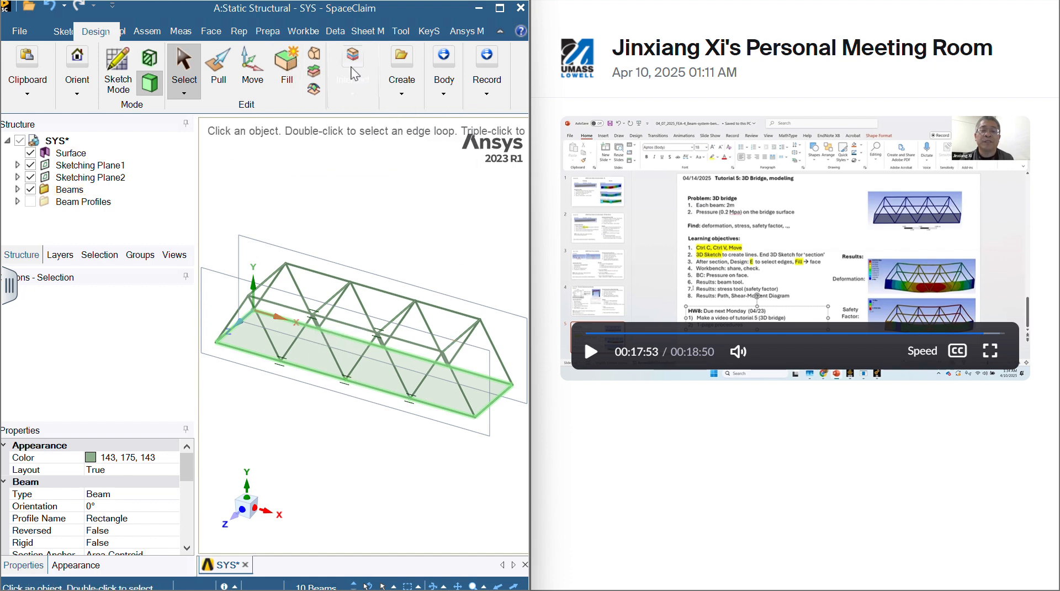
click(428, 256)
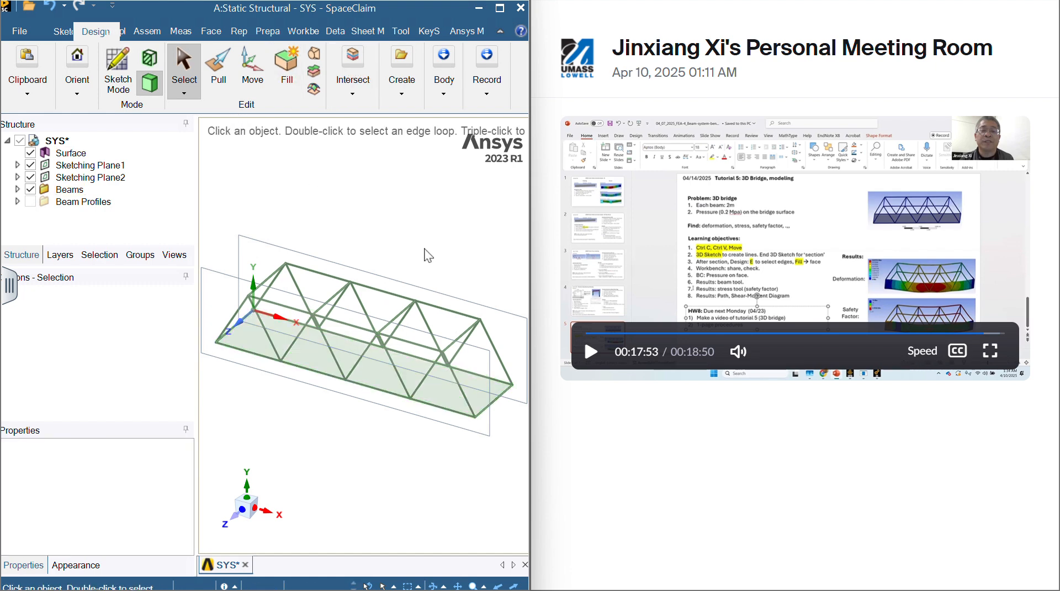
Step: Show the available beam profiles, including Rectangle and the new profile library
click(66, 27)
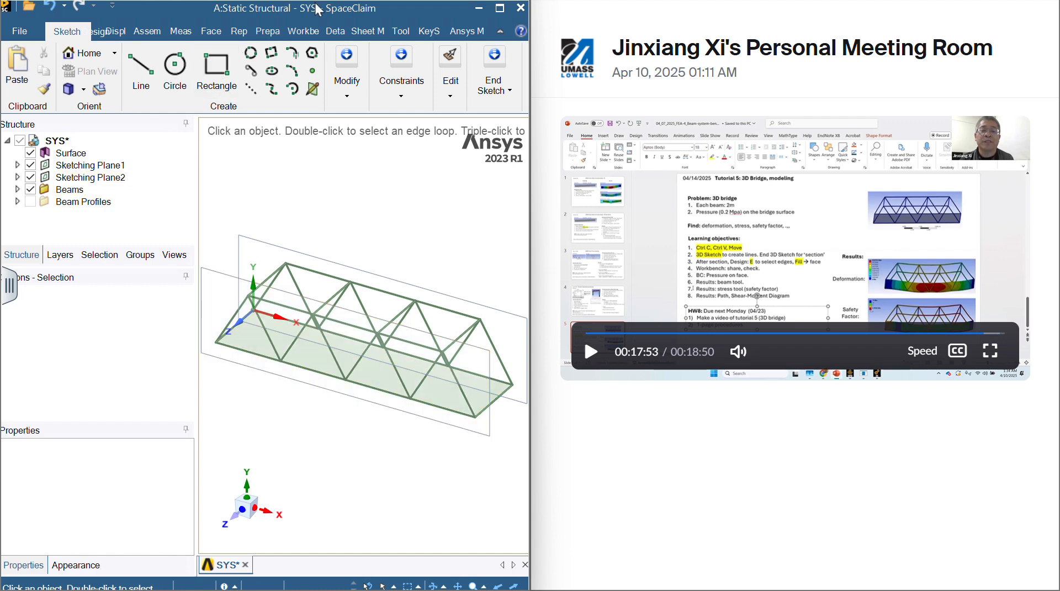
click(269, 30)
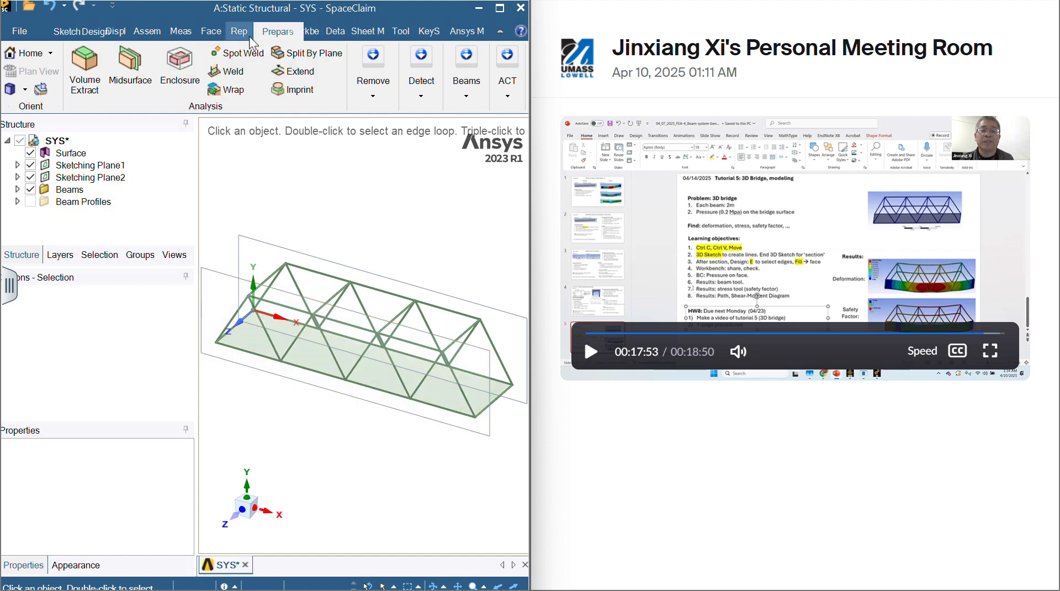
click(467, 97)
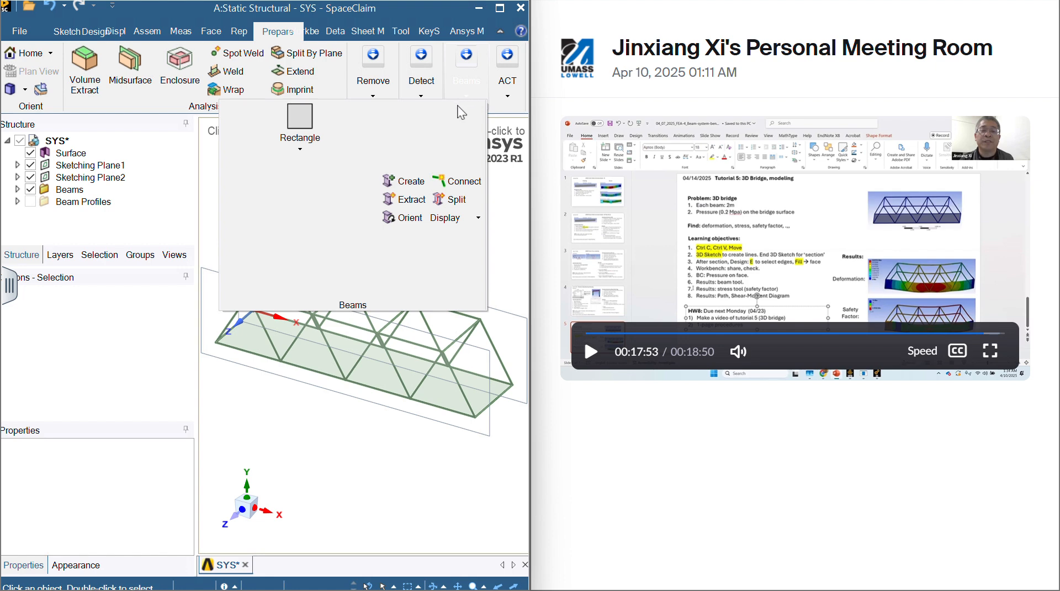
click(301, 147)
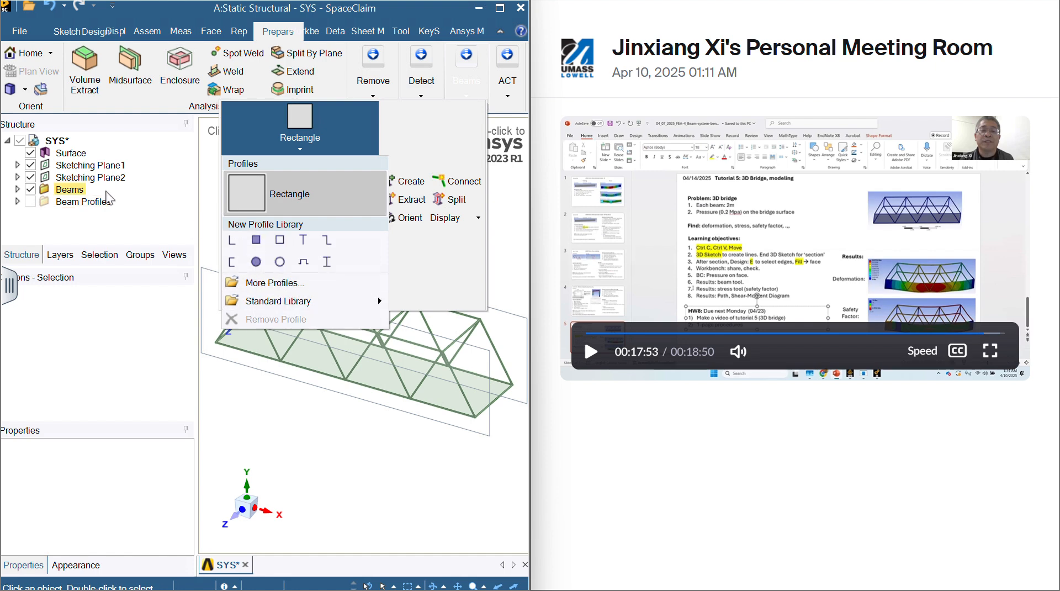
Step: Open the Rectangle profile from the model's Beam Profiles for editing
click(82, 199)
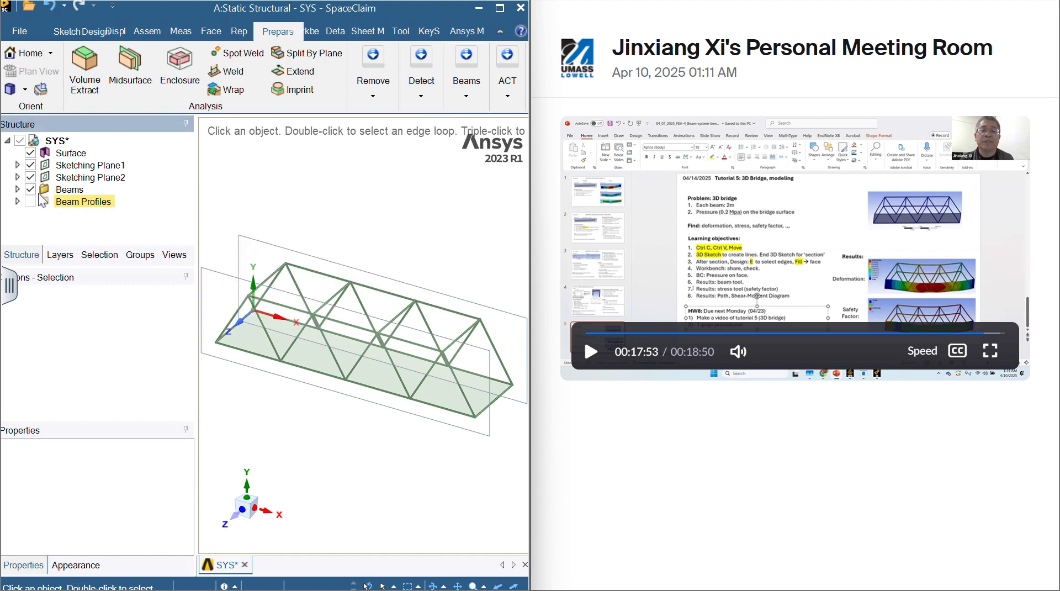
click(17, 201)
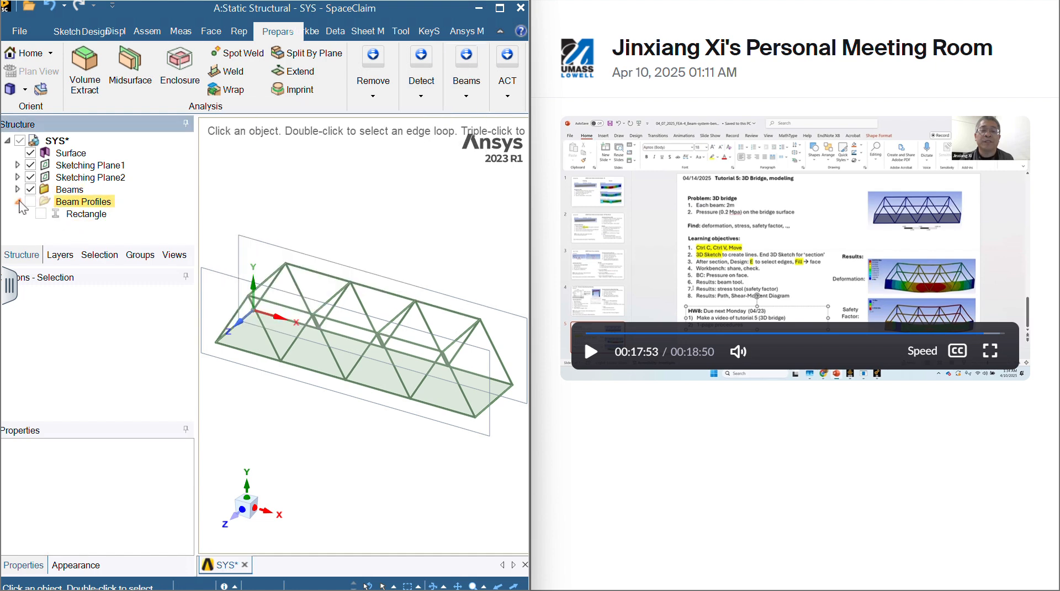
right_click(92, 215)
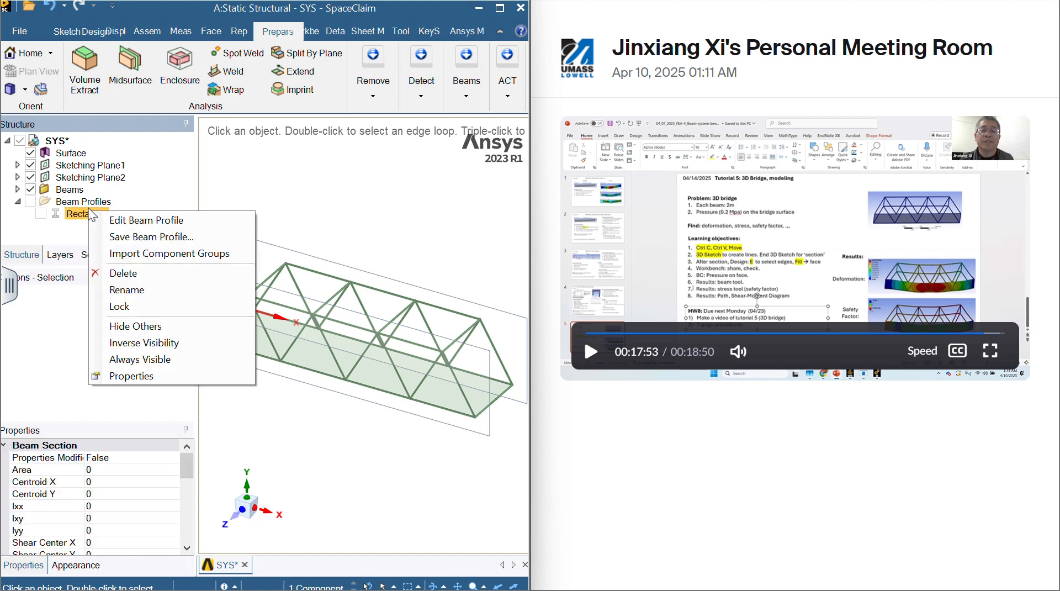
click(113, 217)
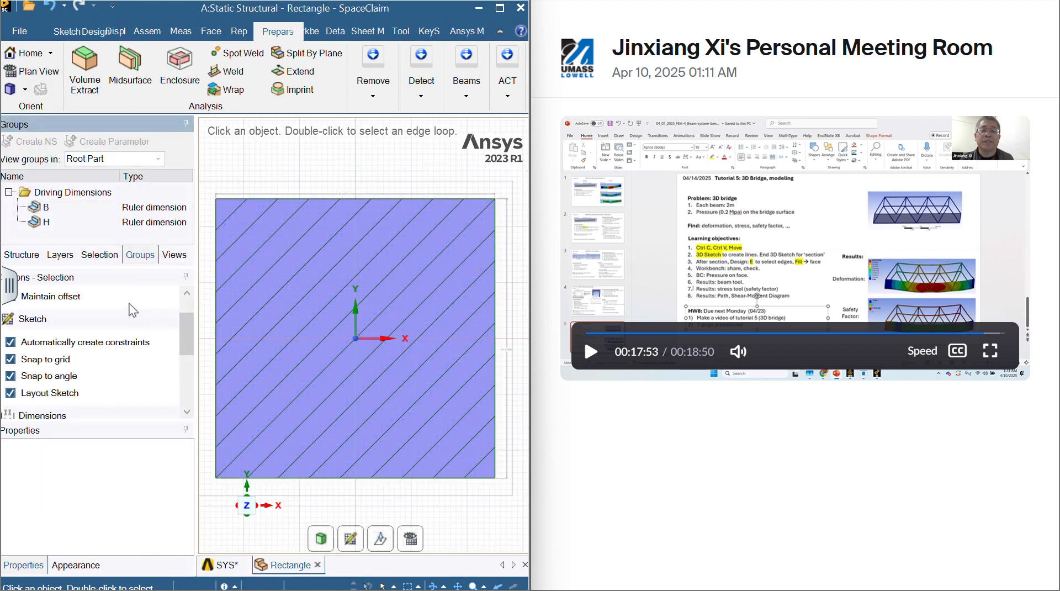
Step: Check the driving dimensions B and H of the rectangular profile, and close its document
click(129, 204)
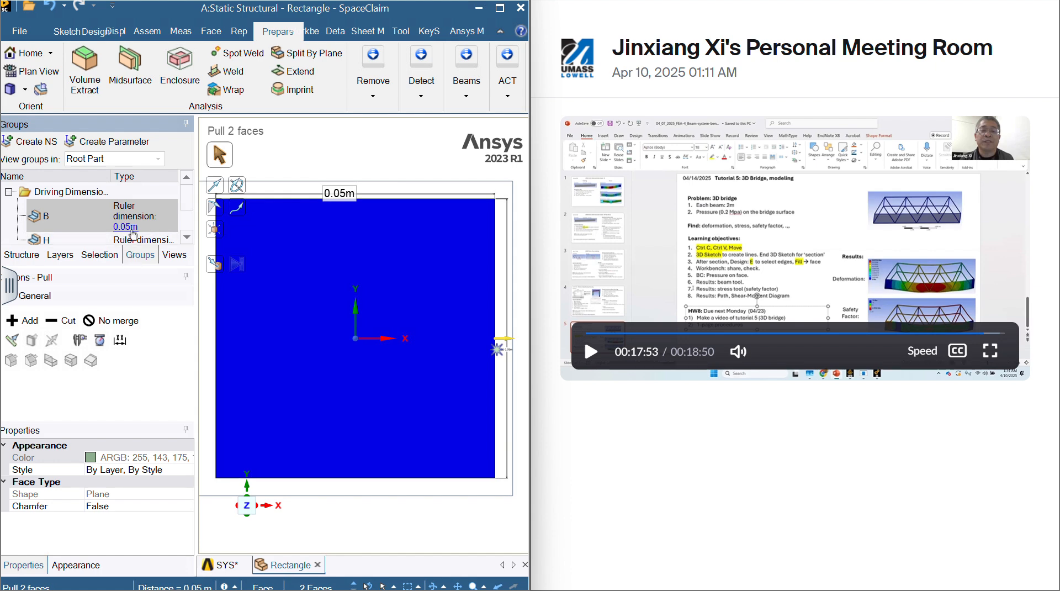
scroll(125, 227, down, 1)
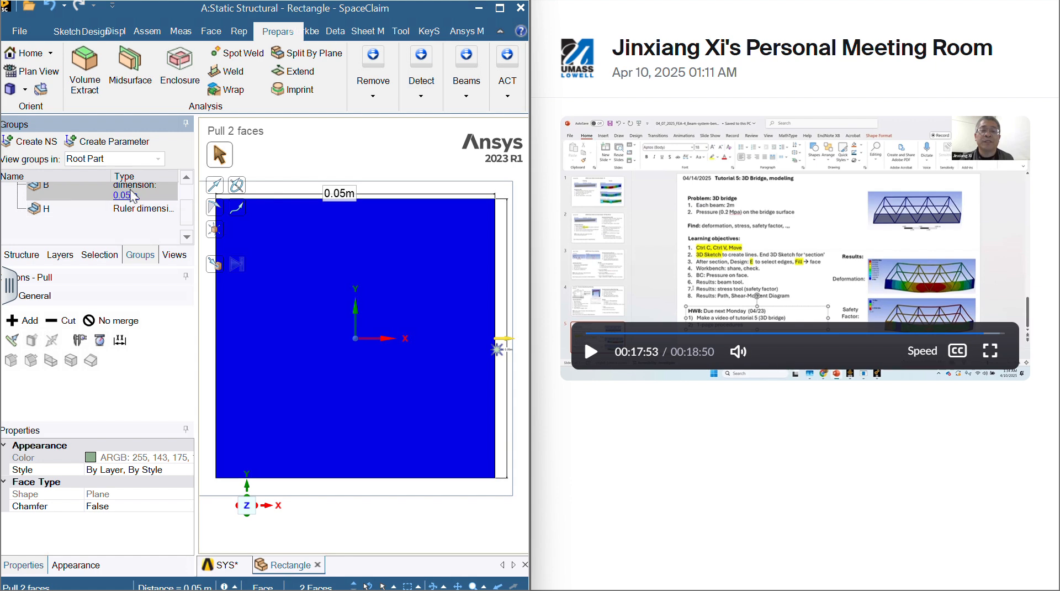
click(132, 217)
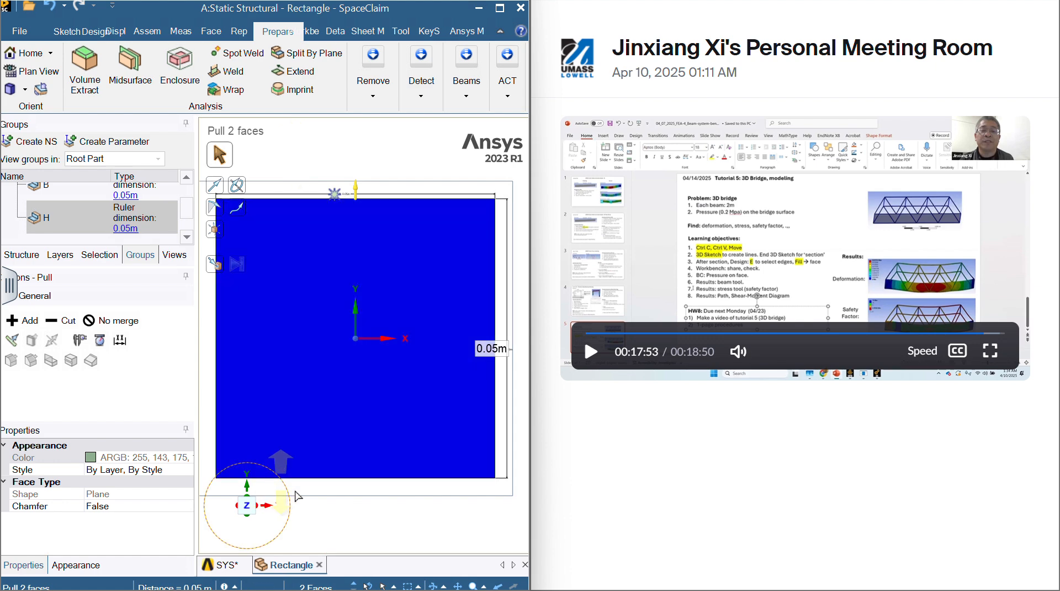
click(319, 564)
click(301, 292)
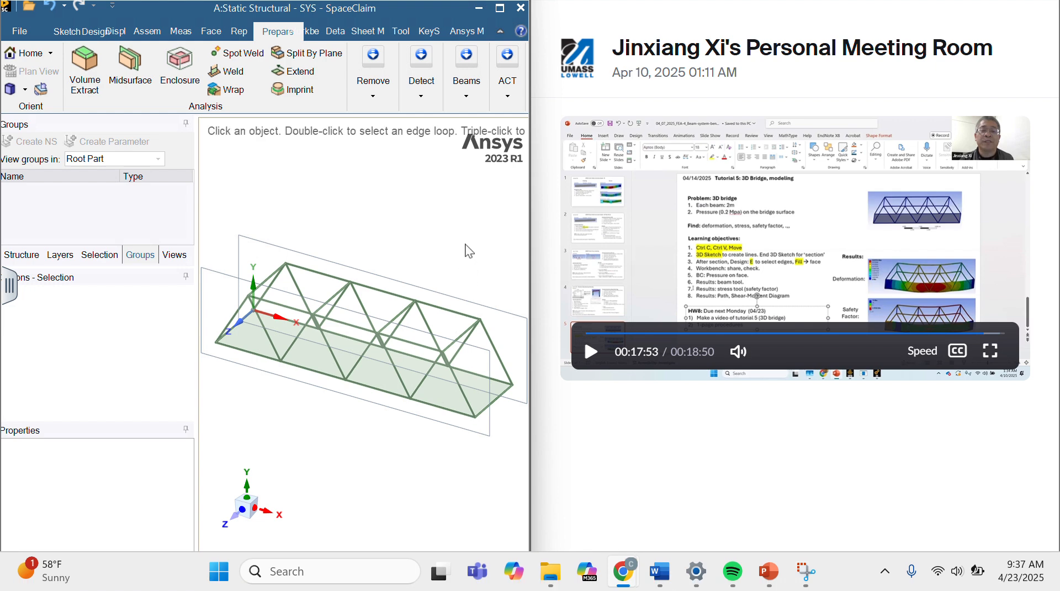
Step: Show the beam profile choices again and try to window-select all of the bridge's beams for the rectangular section
click(468, 93)
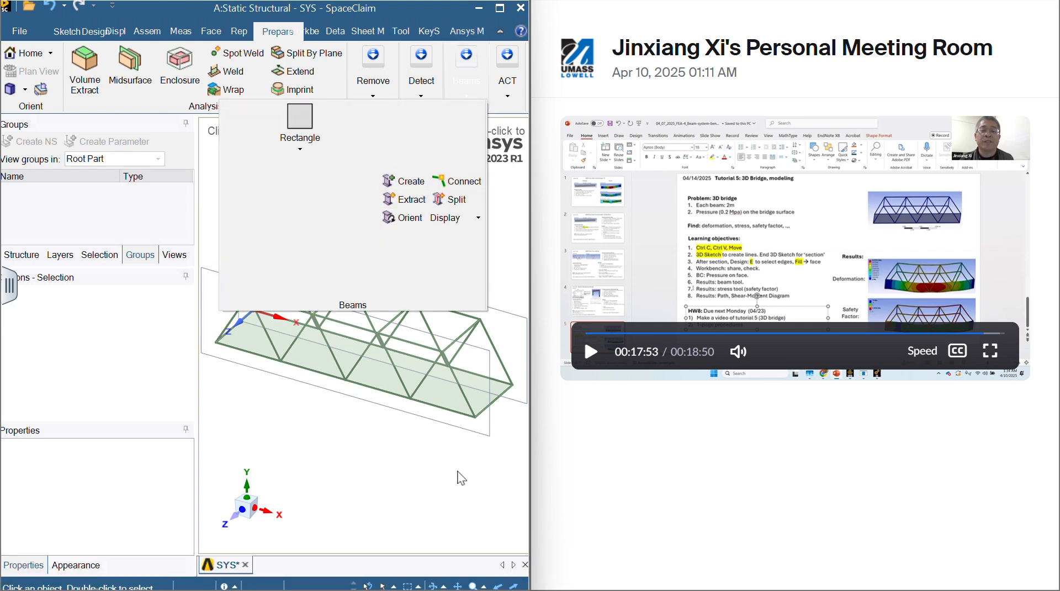
click(301, 147)
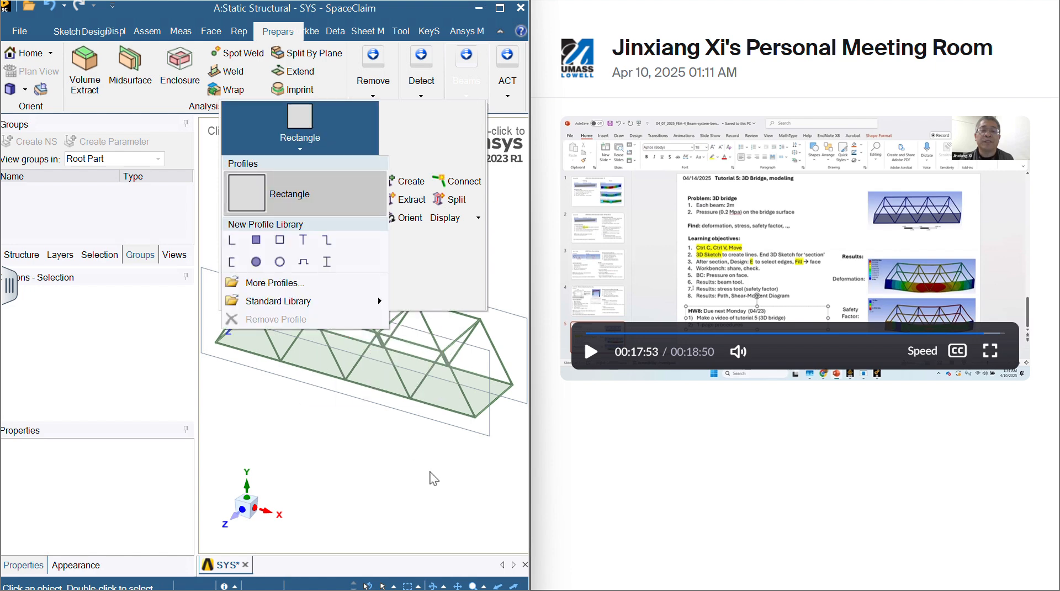
drag(432, 475, 506, 484)
click(232, 176)
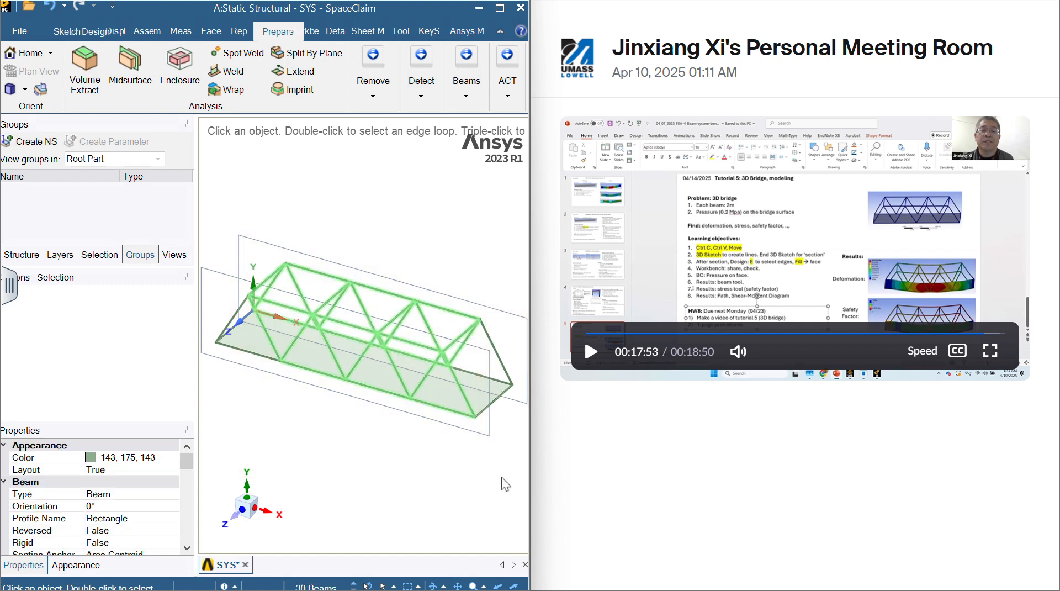
drag(210, 178, 516, 555)
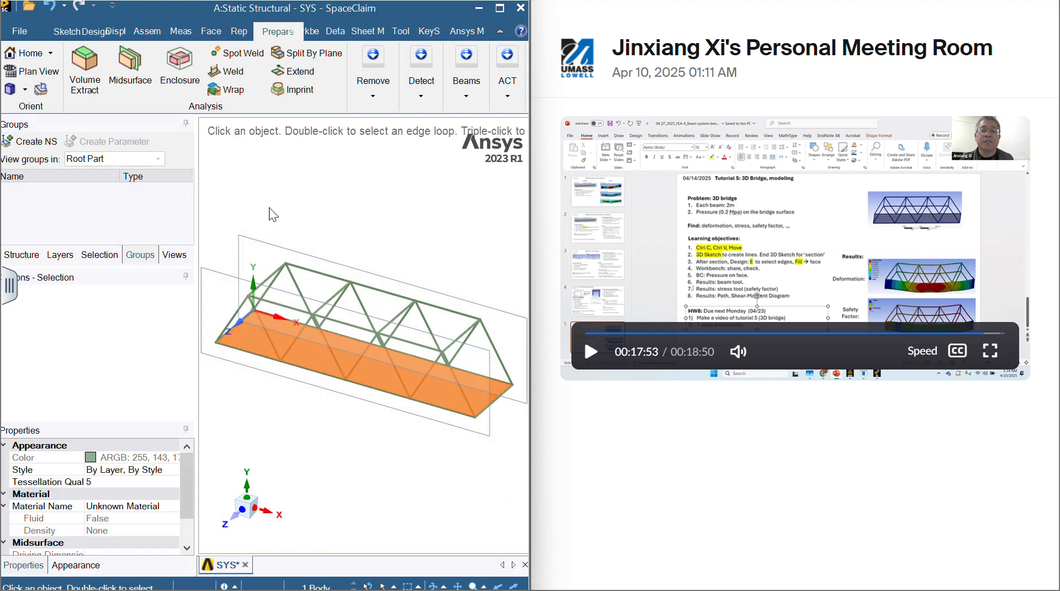
drag(222, 172, 531, 505)
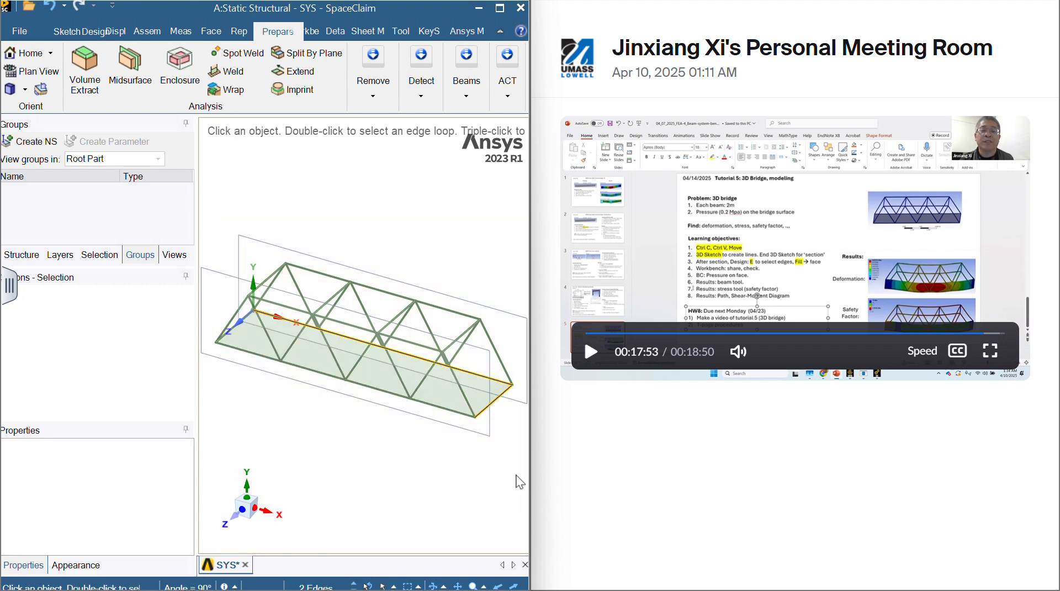
Step: Clear the selected deck edges and window-select the bridge's truss beams in the model view
click(307, 209)
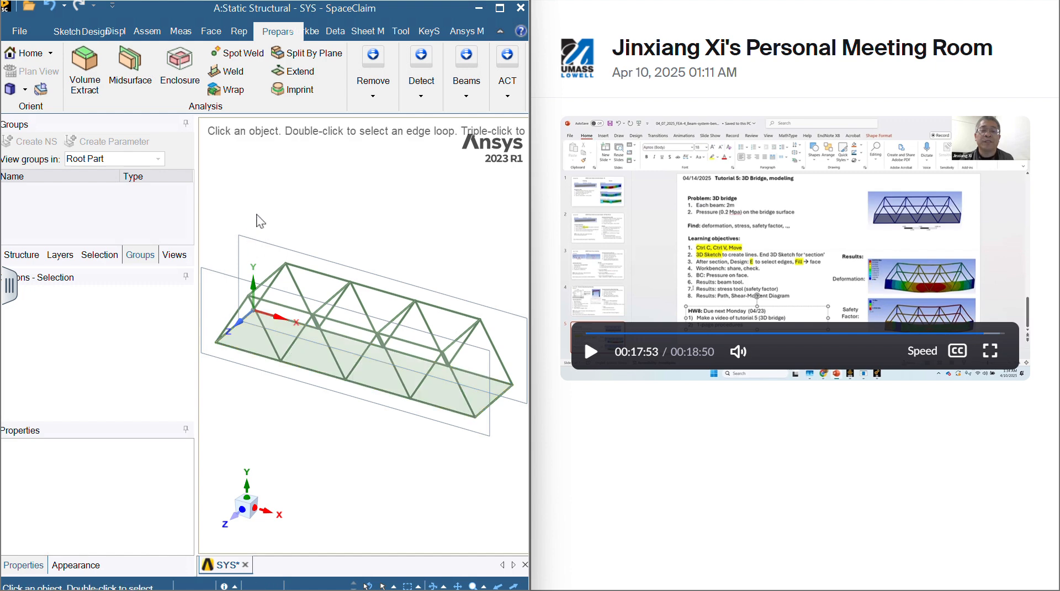
drag(264, 231, 486, 477)
click(339, 438)
drag(232, 201, 523, 507)
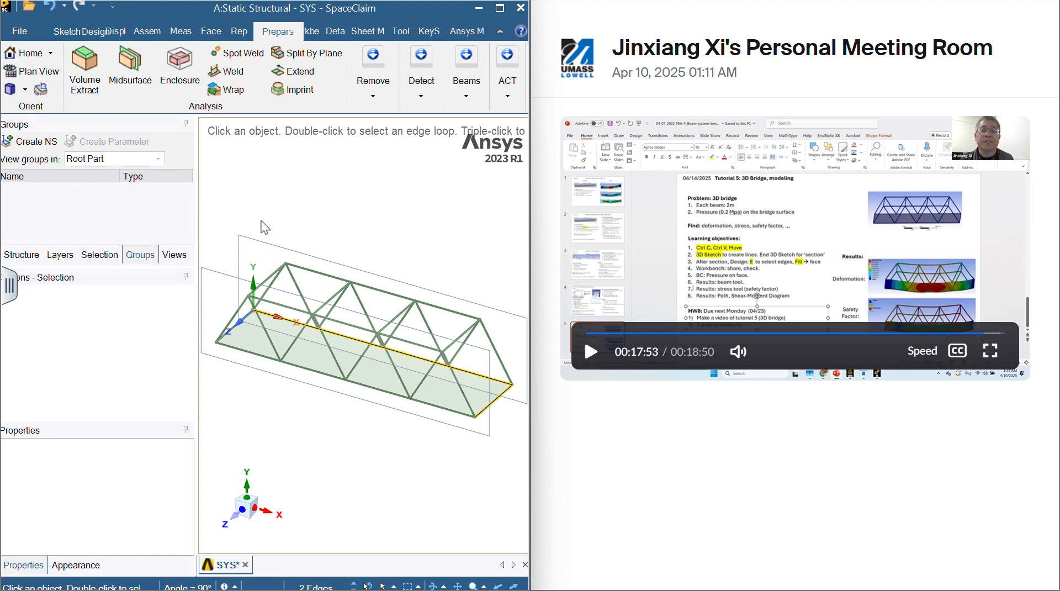
drag(261, 212, 484, 448)
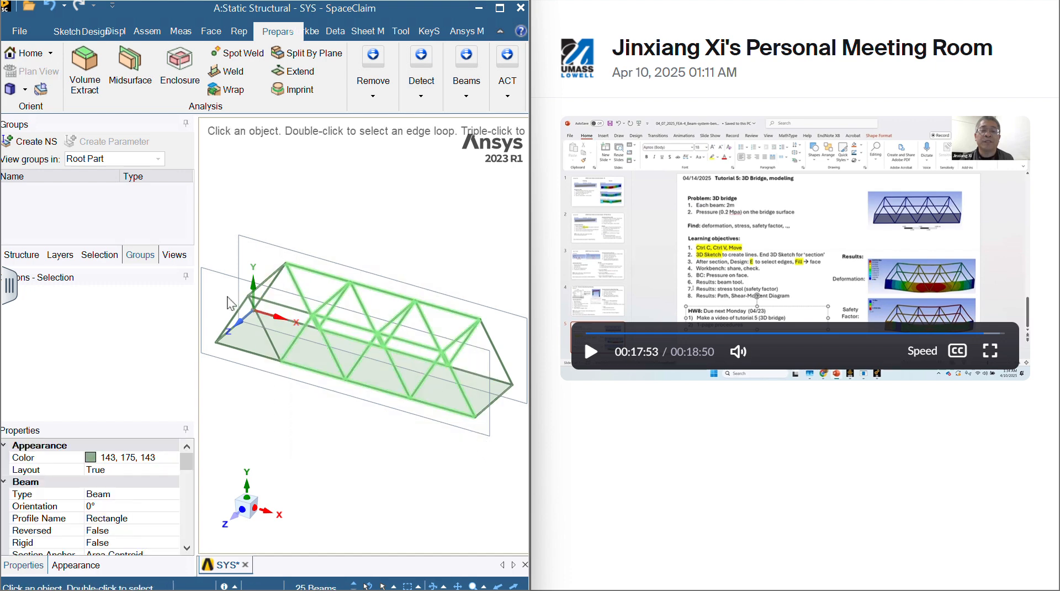
Step: Show the profile library and the Create beams command for the selected members, and clear the selection
click(467, 96)
click(293, 149)
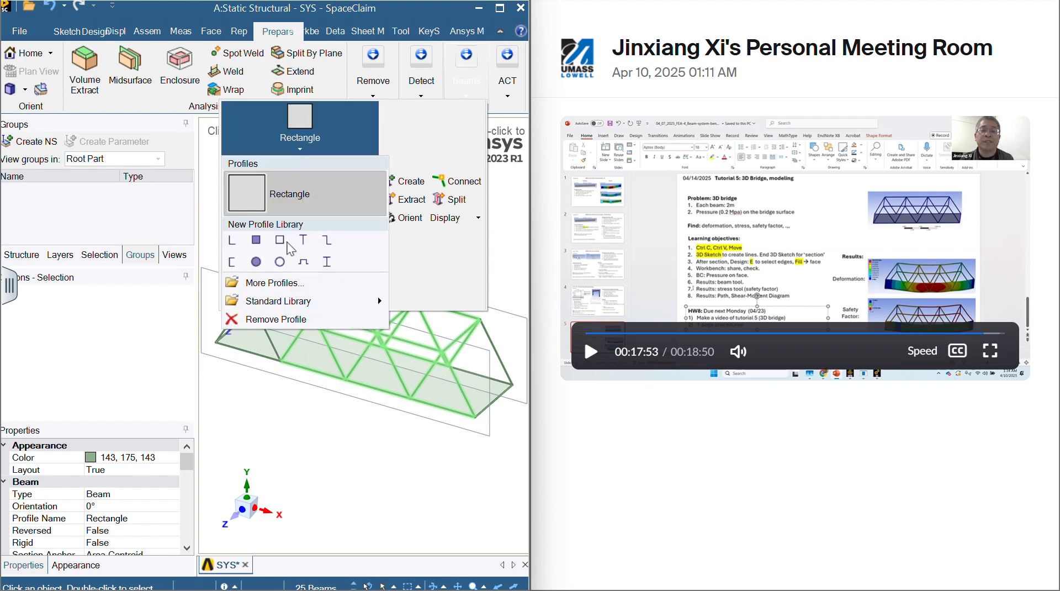
click(449, 279)
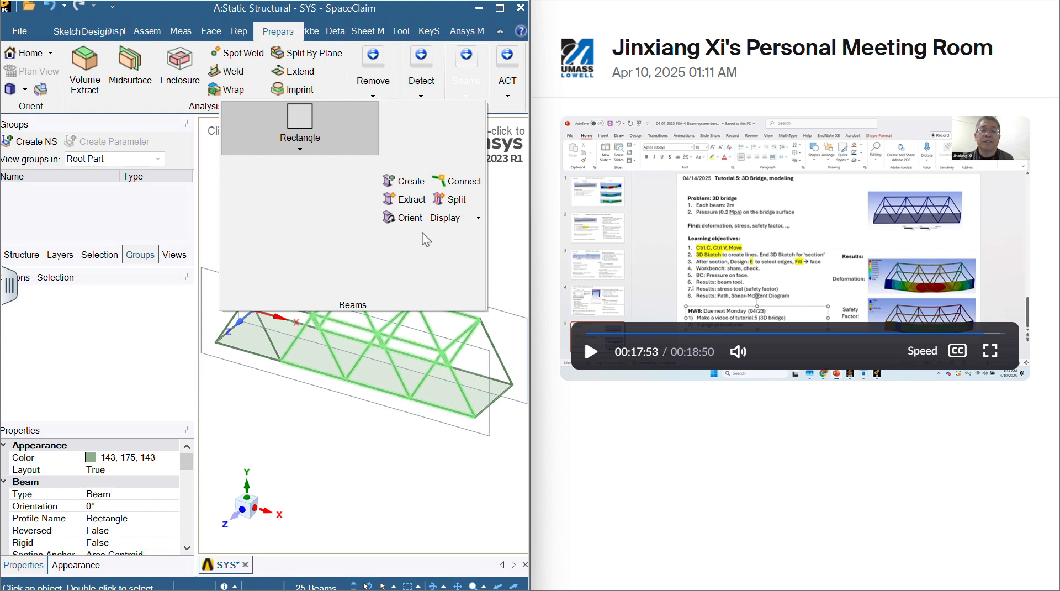
click(398, 180)
key(Escape)
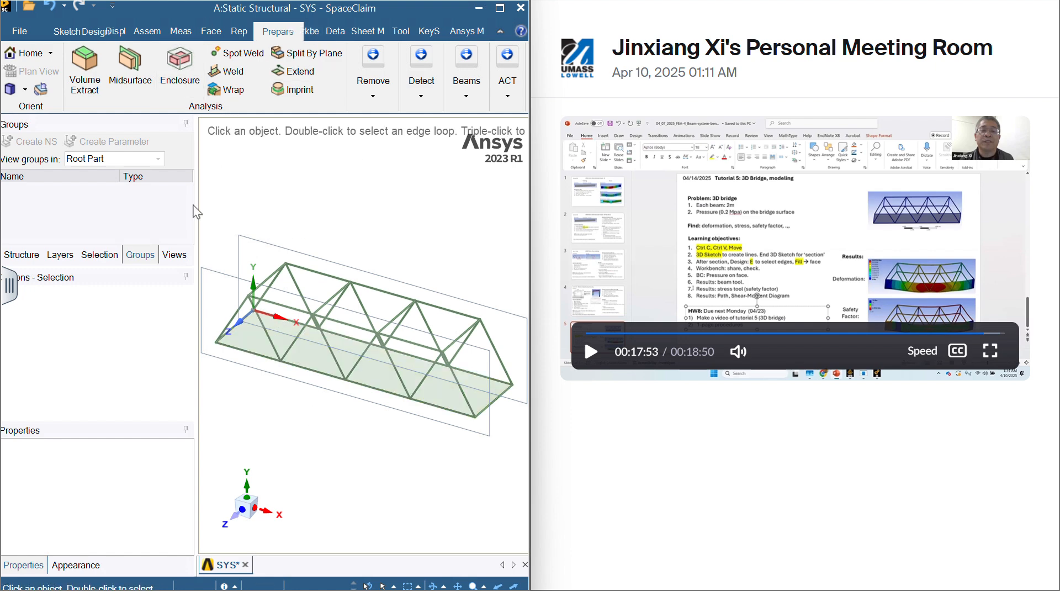
Step: In Design, show how the deck boundary is picked by selecting three adjacent lower beams along the deck's front edge
click(65, 32)
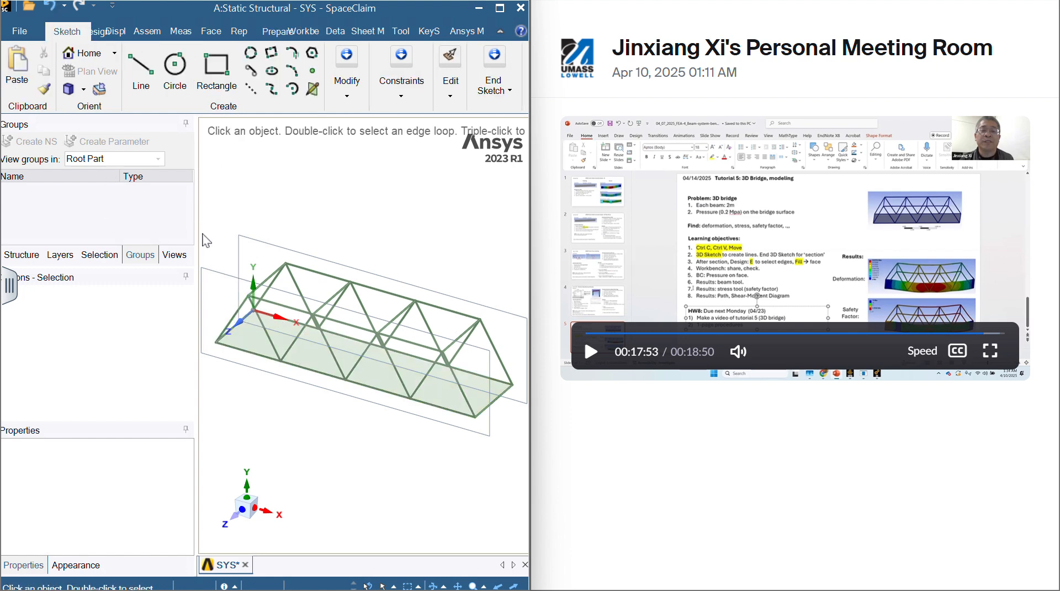
click(103, 33)
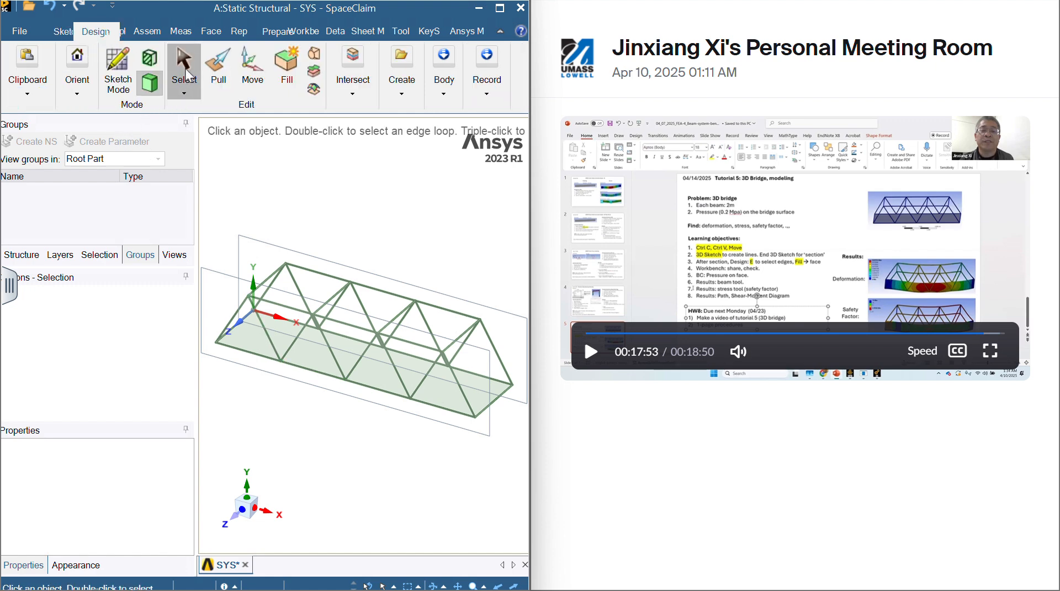
ctrl+click(448, 409)
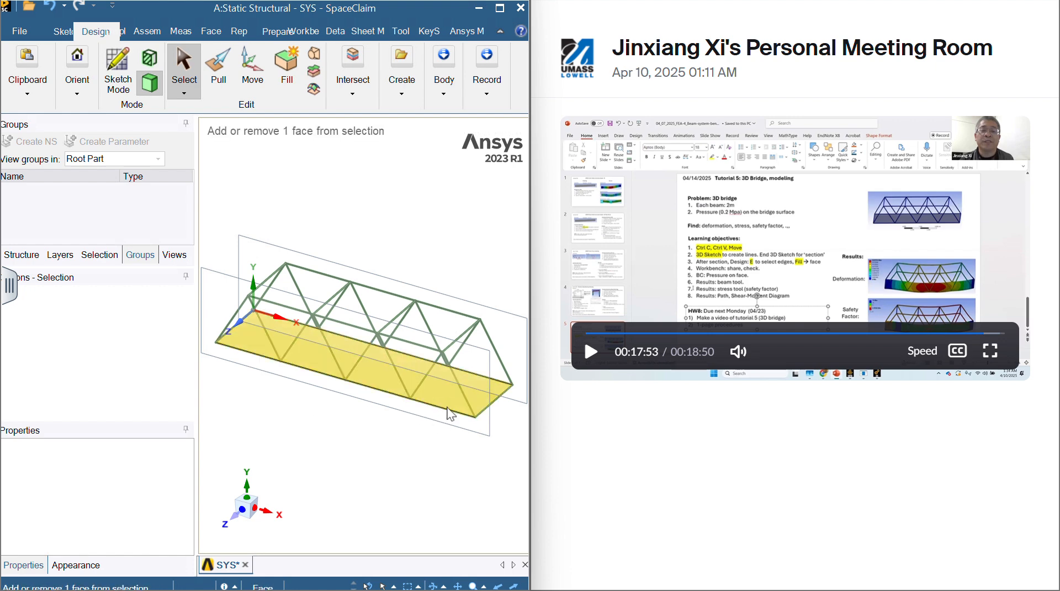
click(456, 413)
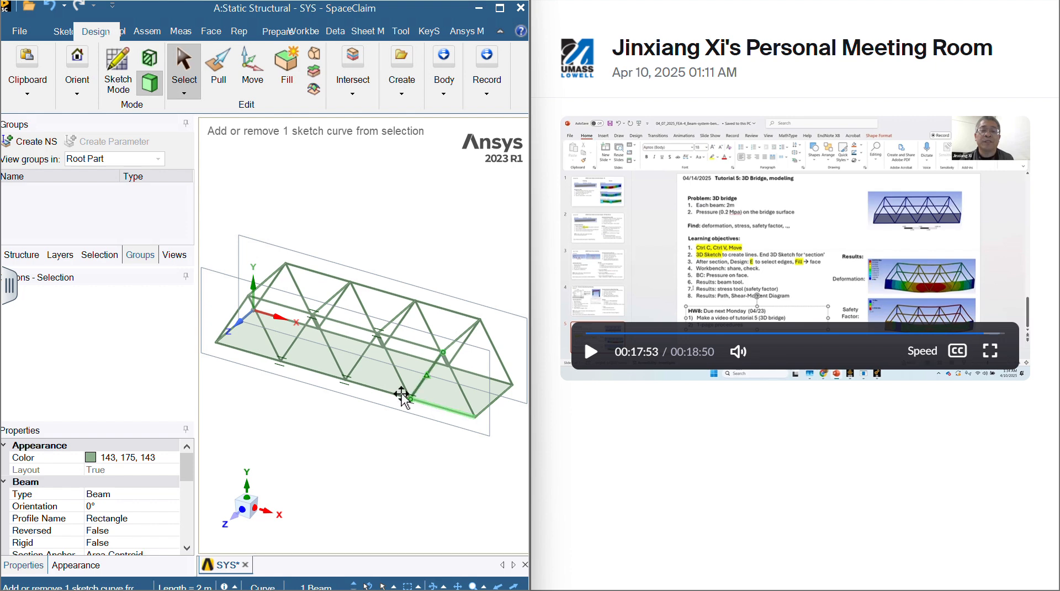
ctrl+click(364, 384)
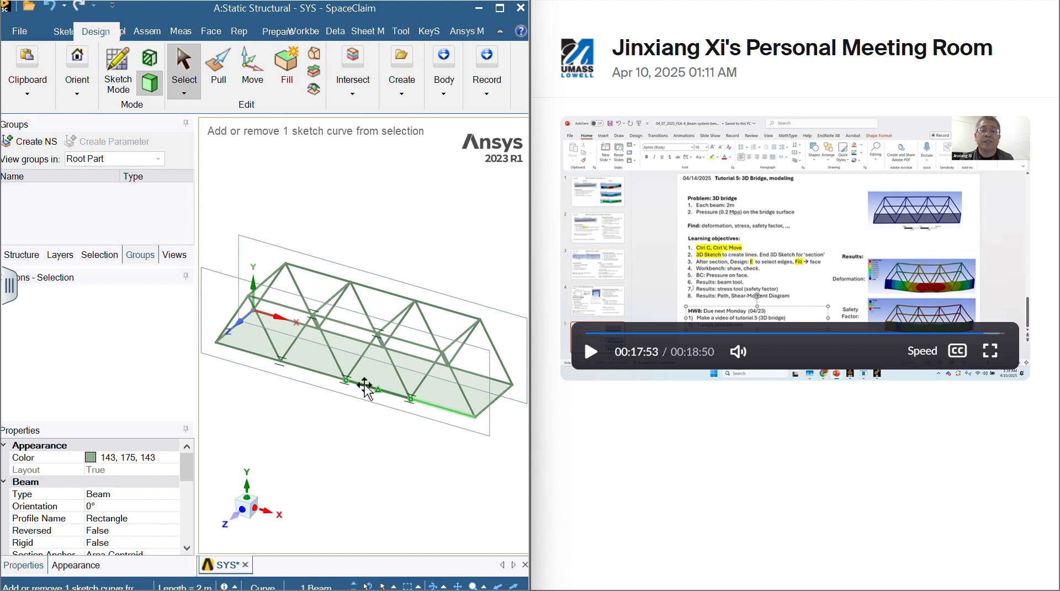
ctrl+click(303, 368)
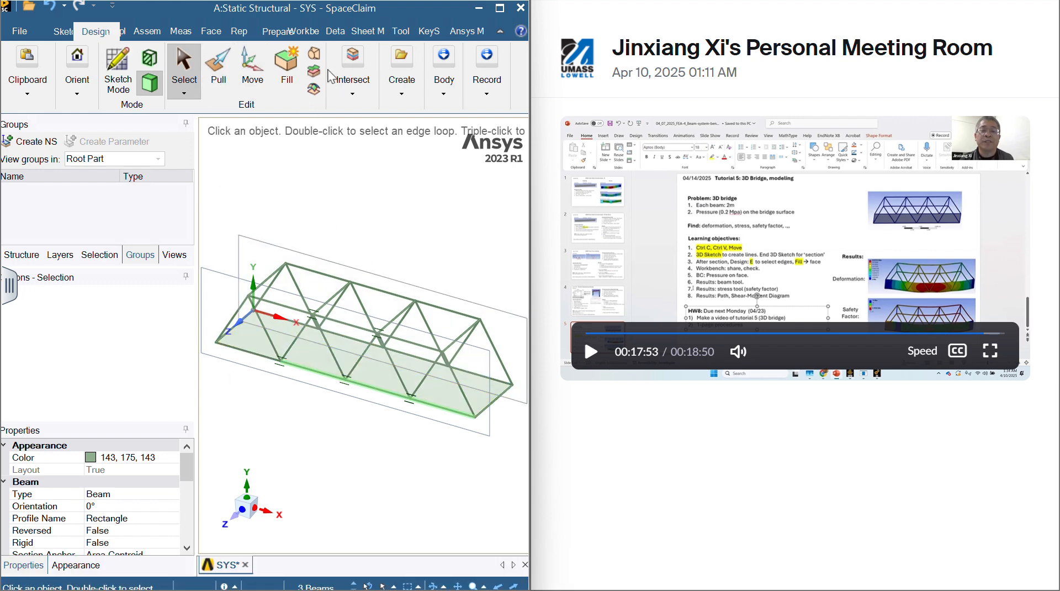
click(63, 31)
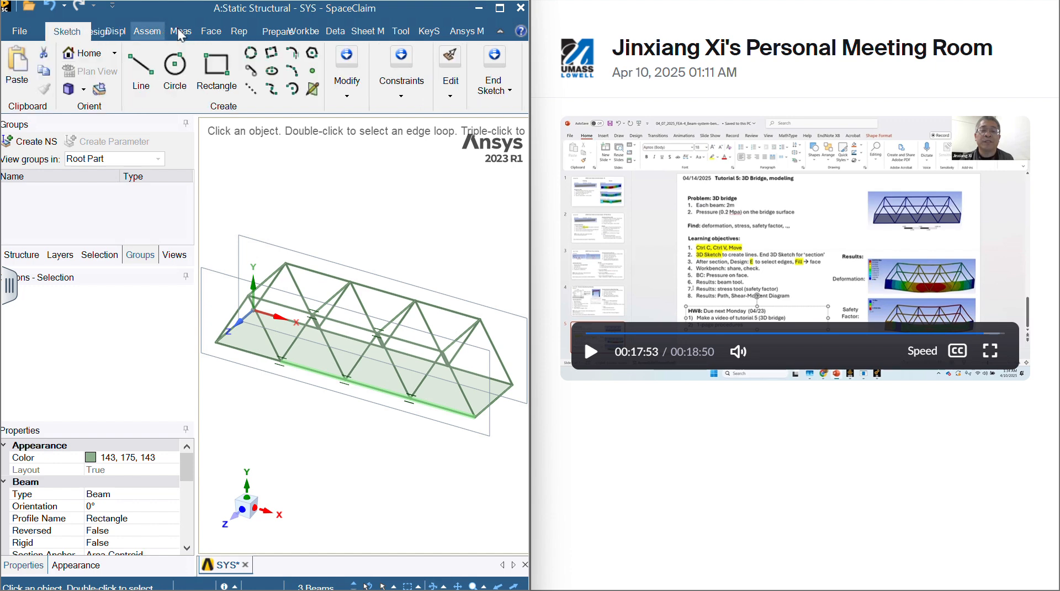
click(272, 33)
click(467, 100)
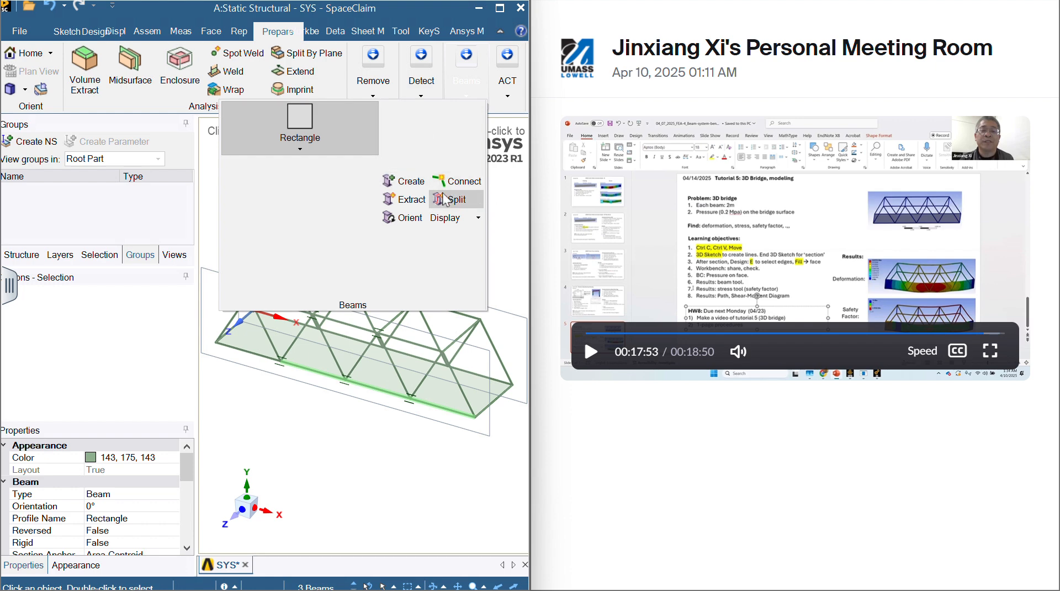
click(98, 31)
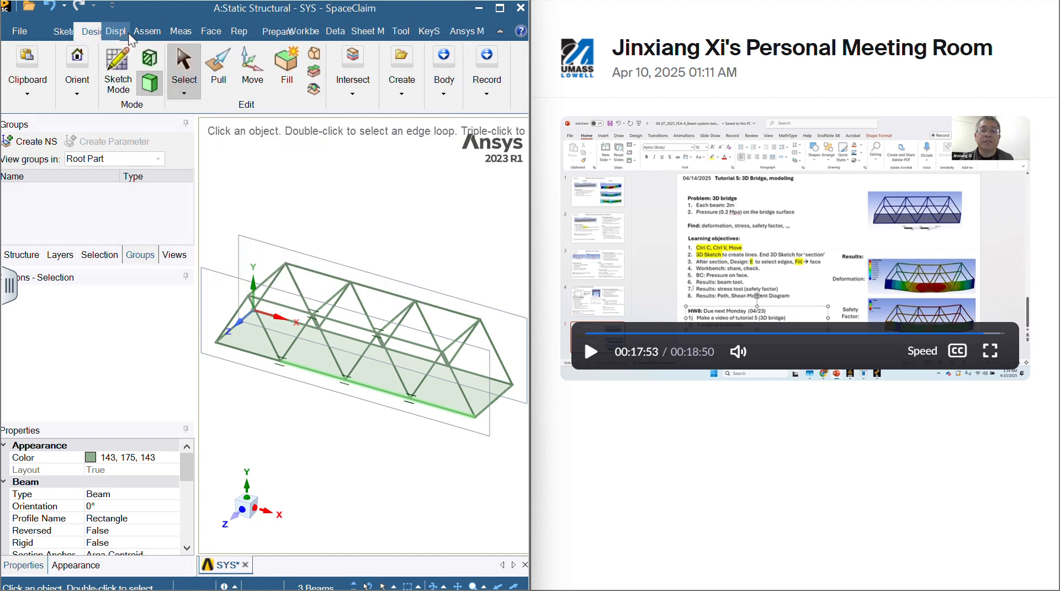
click(119, 31)
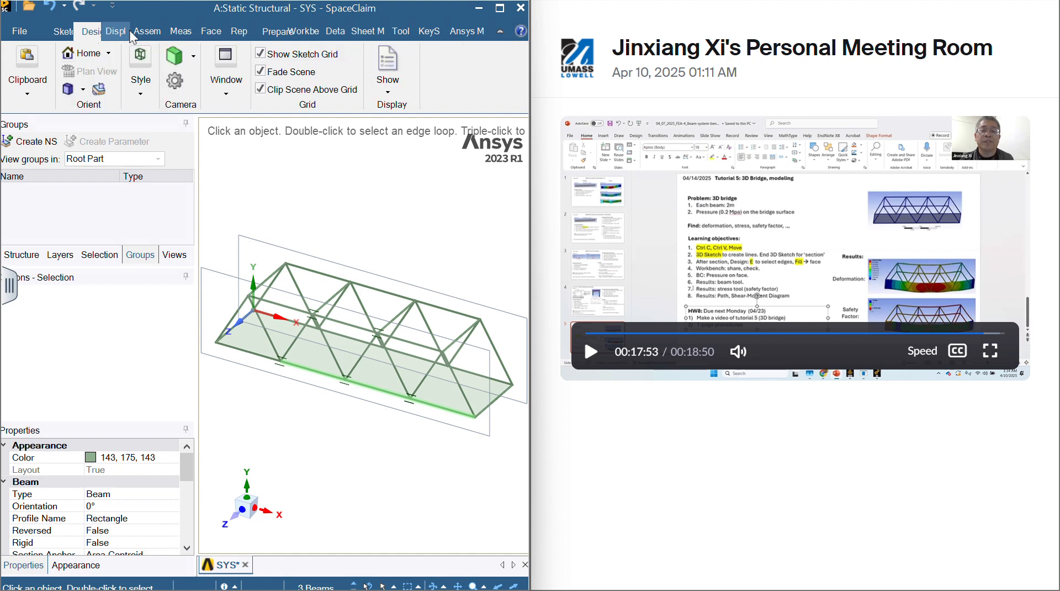
click(59, 32)
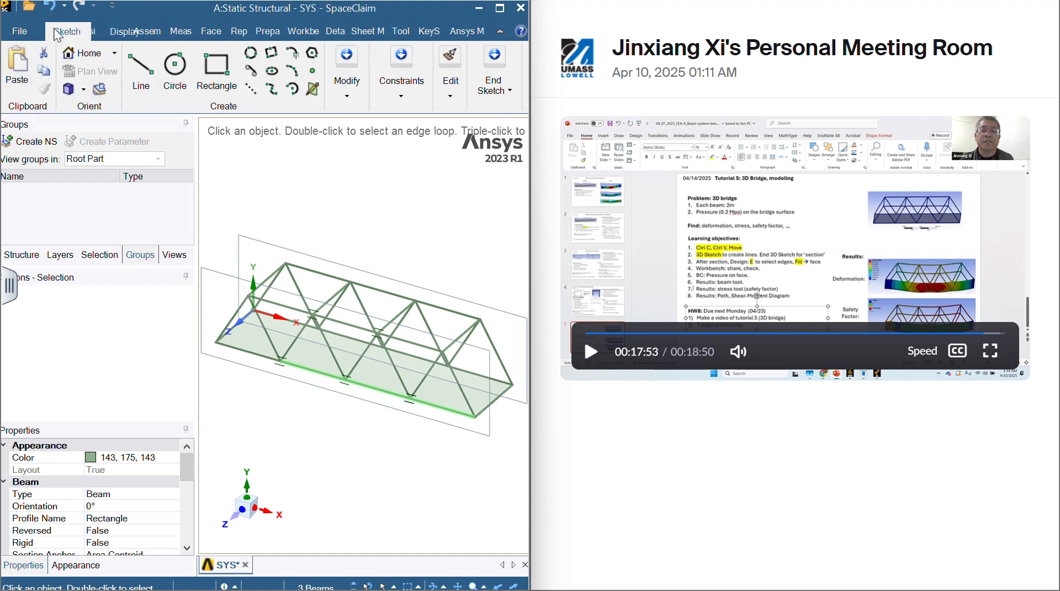
click(126, 32)
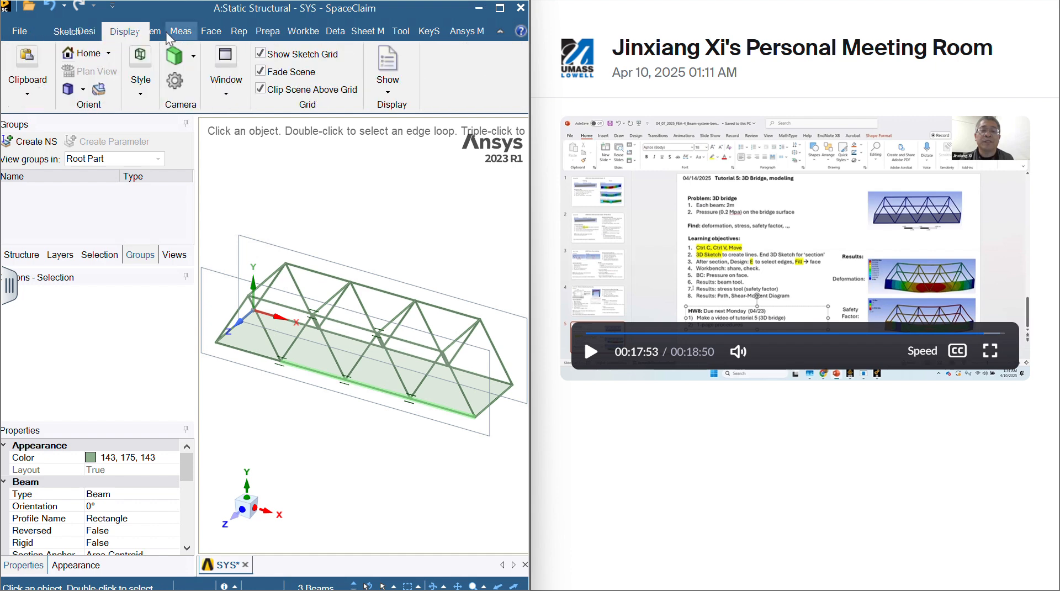
Step: Share the coincident topology between the deck surface and the beams with the Workbench Share tool
click(301, 32)
click(222, 97)
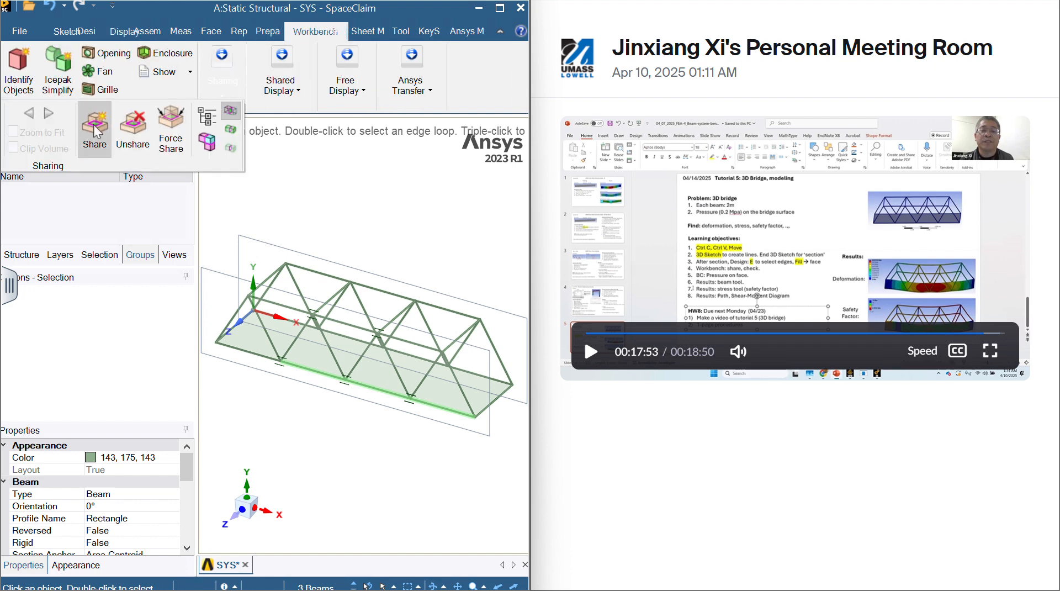
click(101, 135)
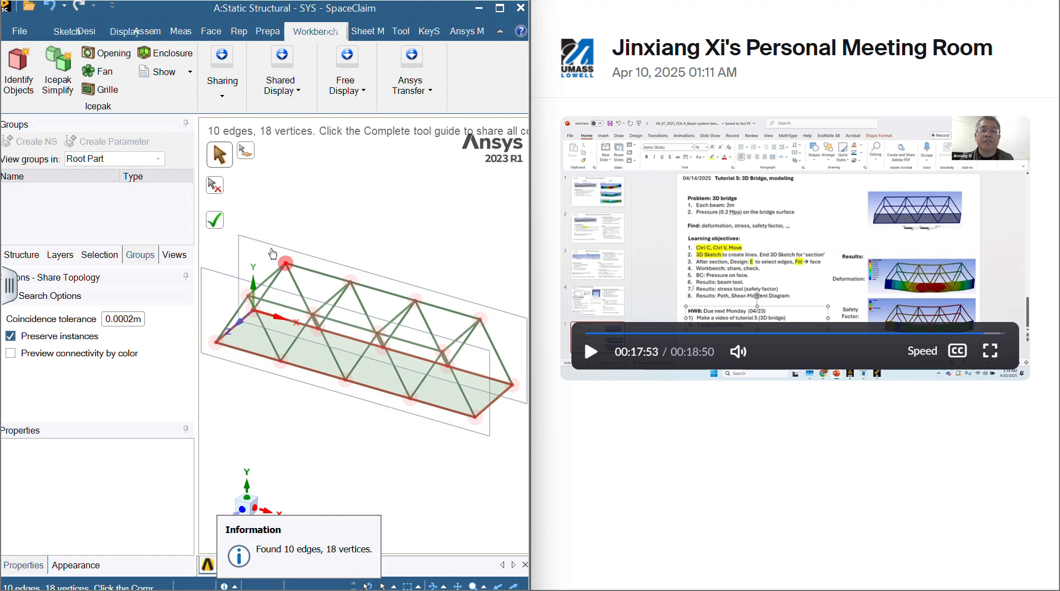
click(217, 223)
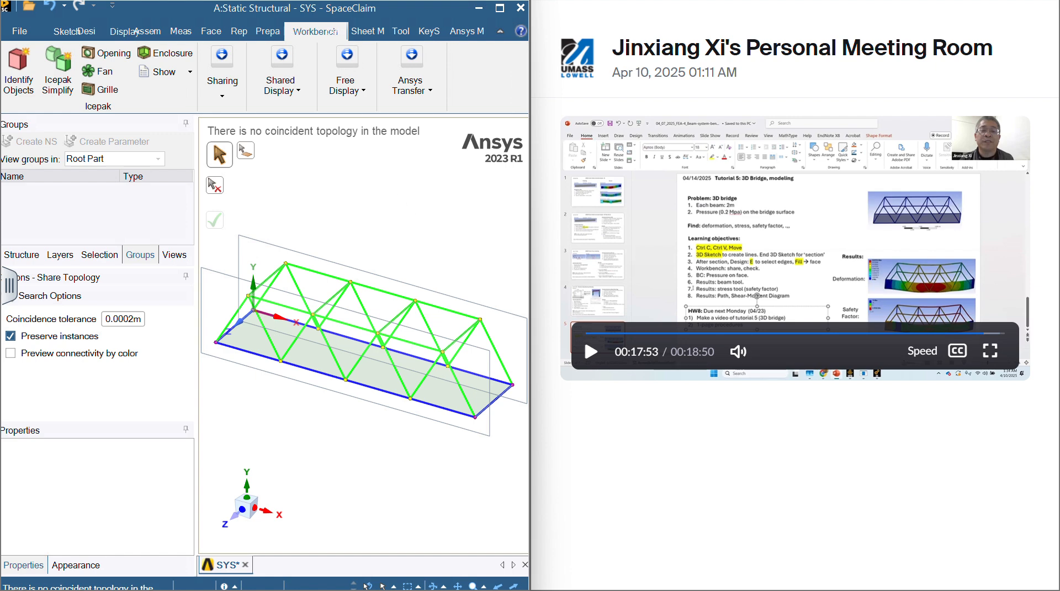
Step: Switch to the Workbench project, show the Model cell's options, and bring up the open Mechanical window
click(475, 9)
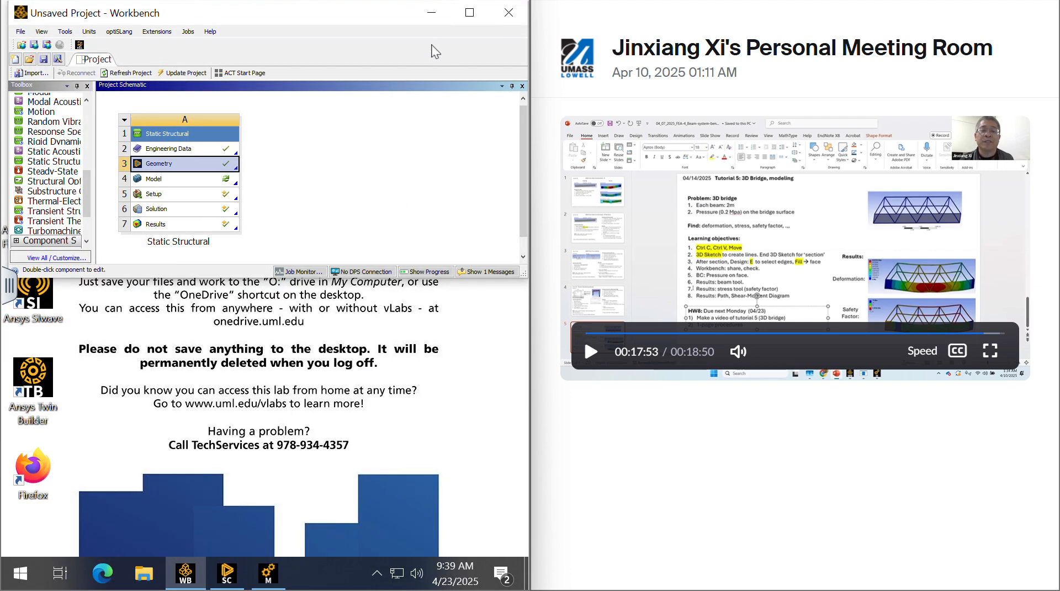
right_click(154, 180)
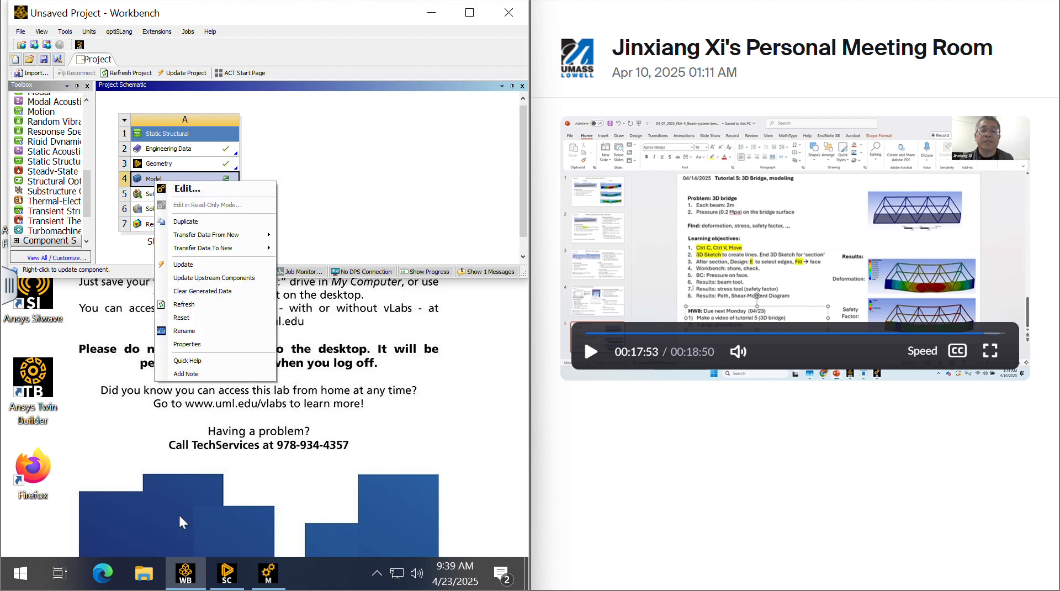
click(268, 573)
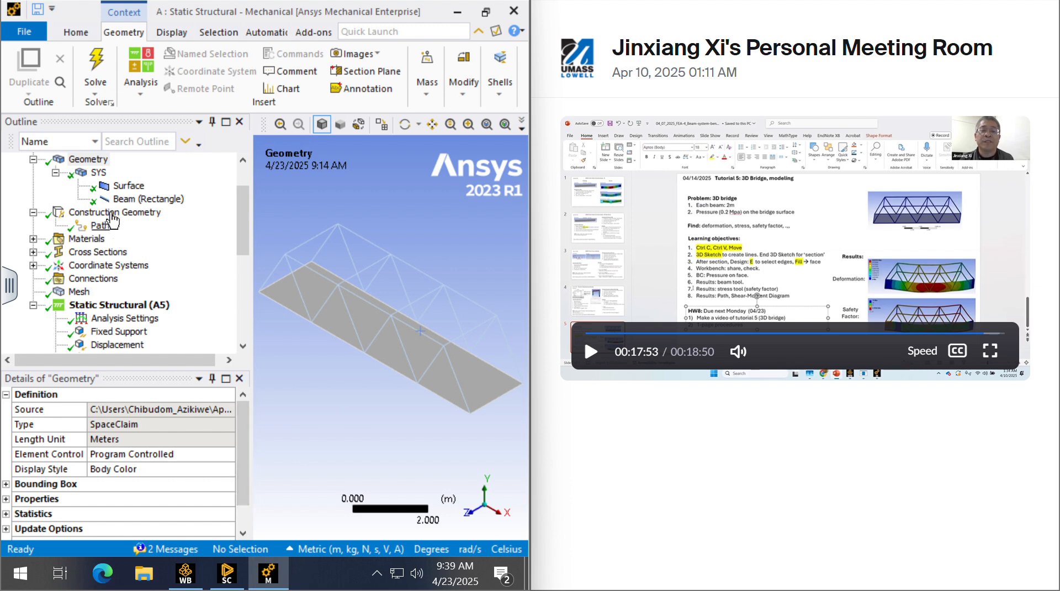
Step: Examine the properties of the imported Surface and Beam (Rectangle) bodies under the SYS geometry
scroll(114, 220, up, 2)
scroll(111, 220, down, 5)
scroll(109, 219, up, 5)
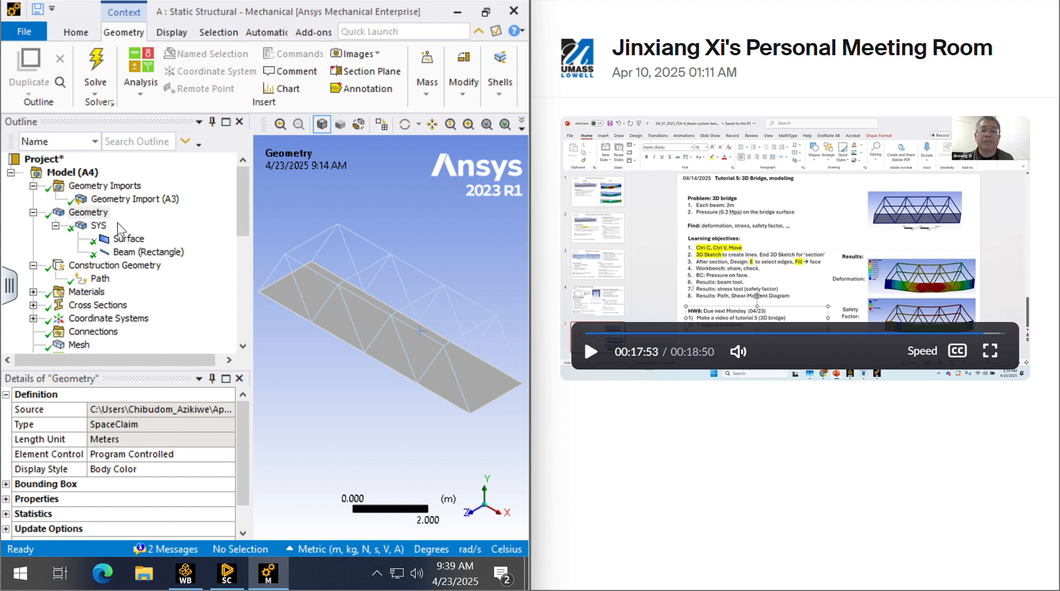
click(136, 199)
click(129, 239)
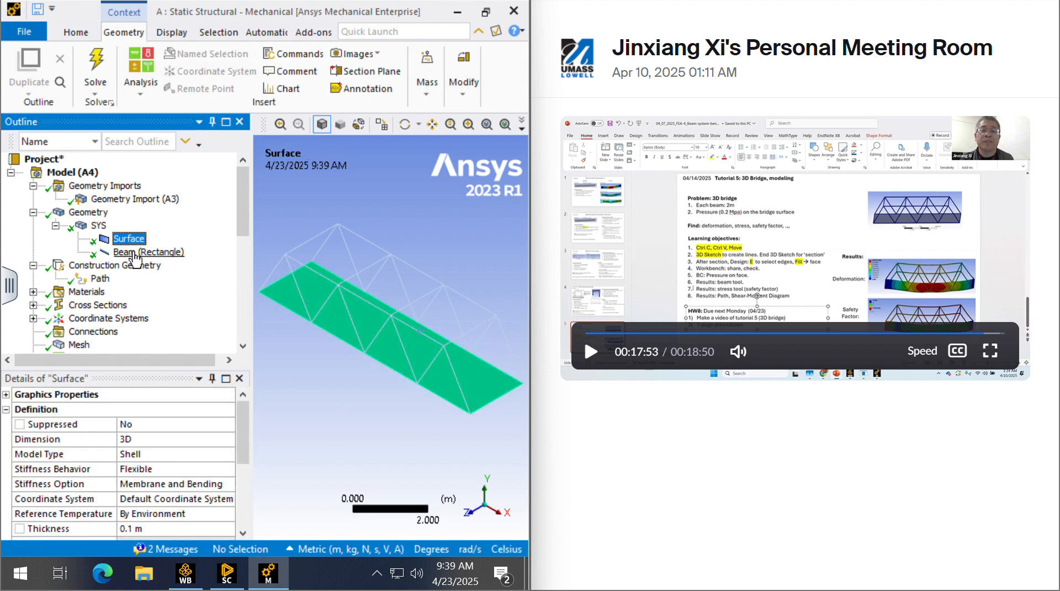
click(135, 253)
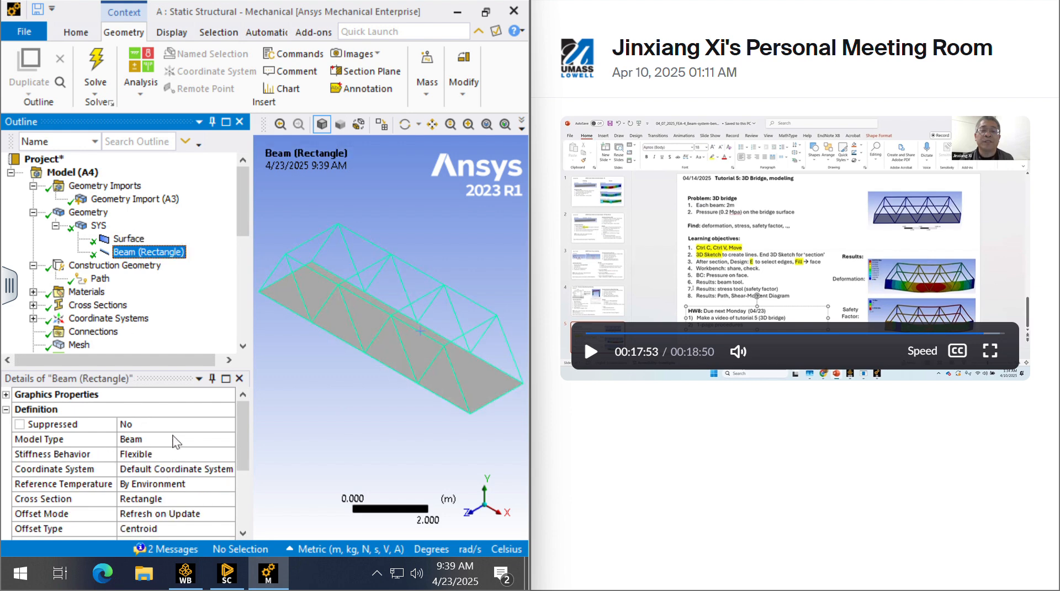
scroll(175, 441, down, 3)
scroll(171, 442, up, 3)
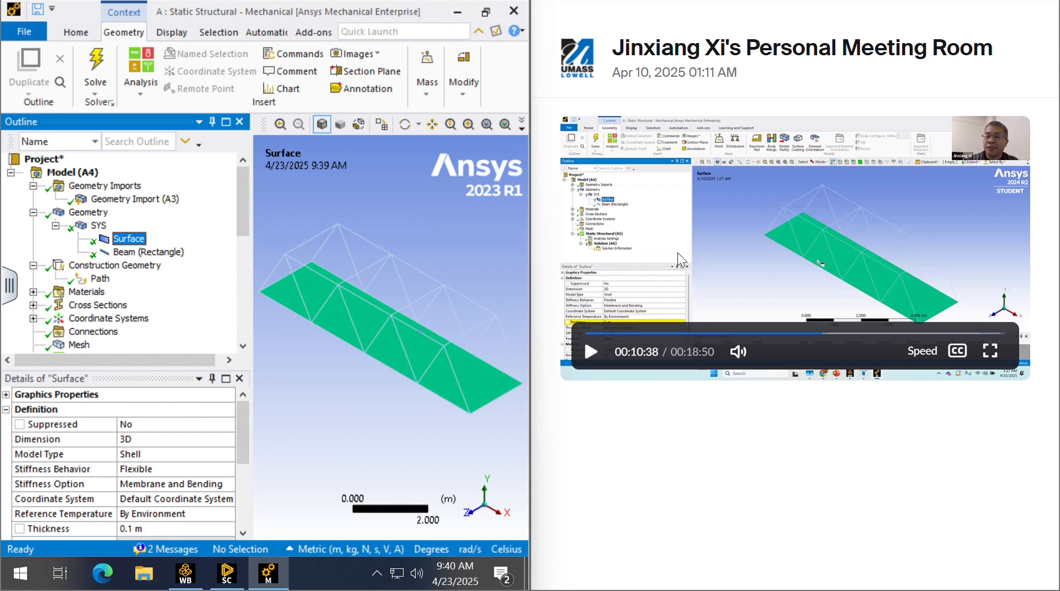
Step: Examine the Cross Sections entry and the bridge's mesh, following along with the reference meeting recording
scroll(94, 257, down, 2)
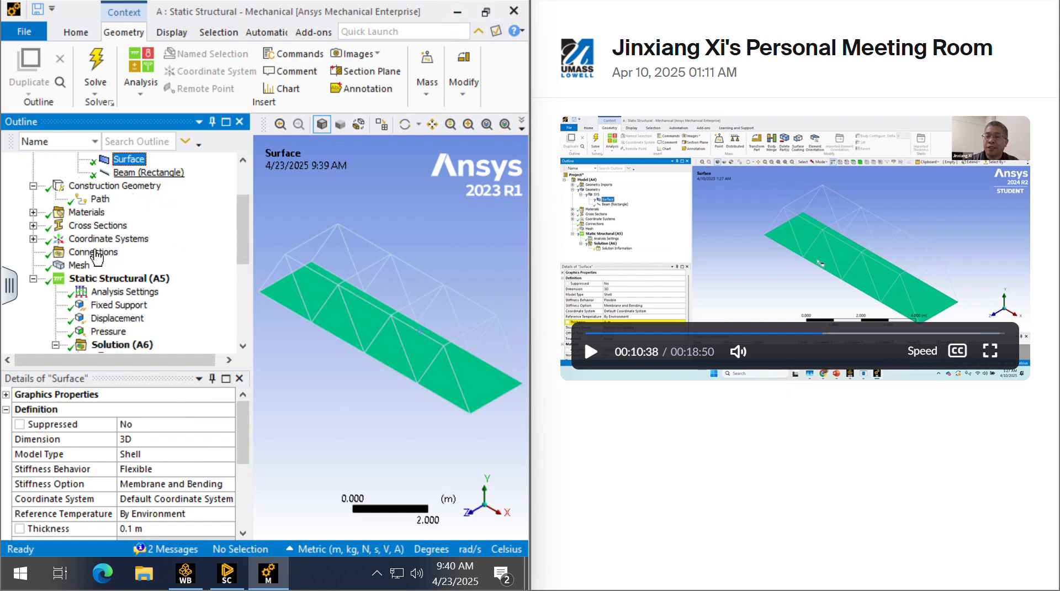
click(92, 227)
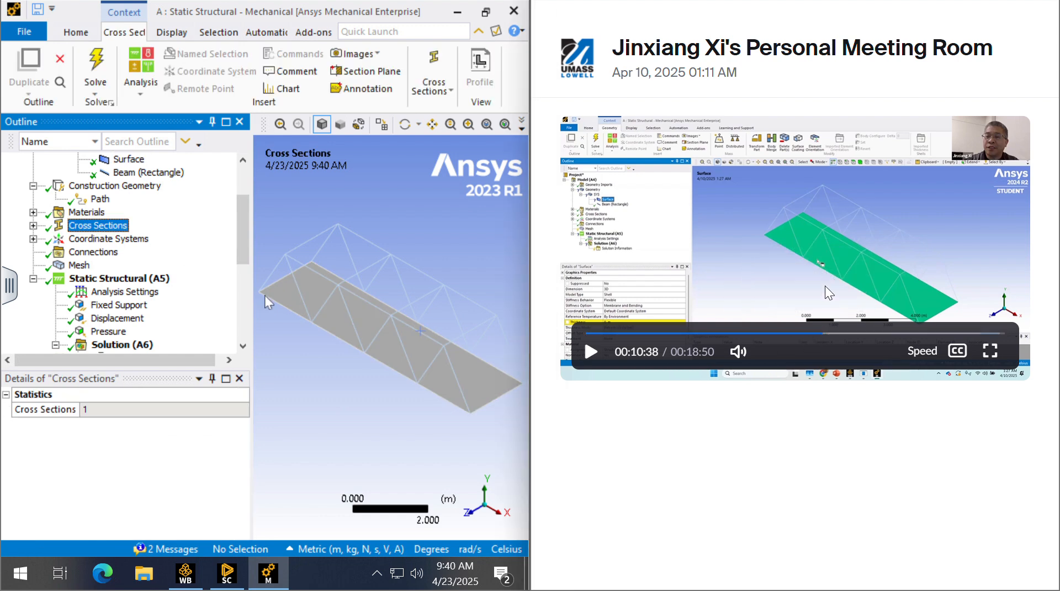
click(611, 352)
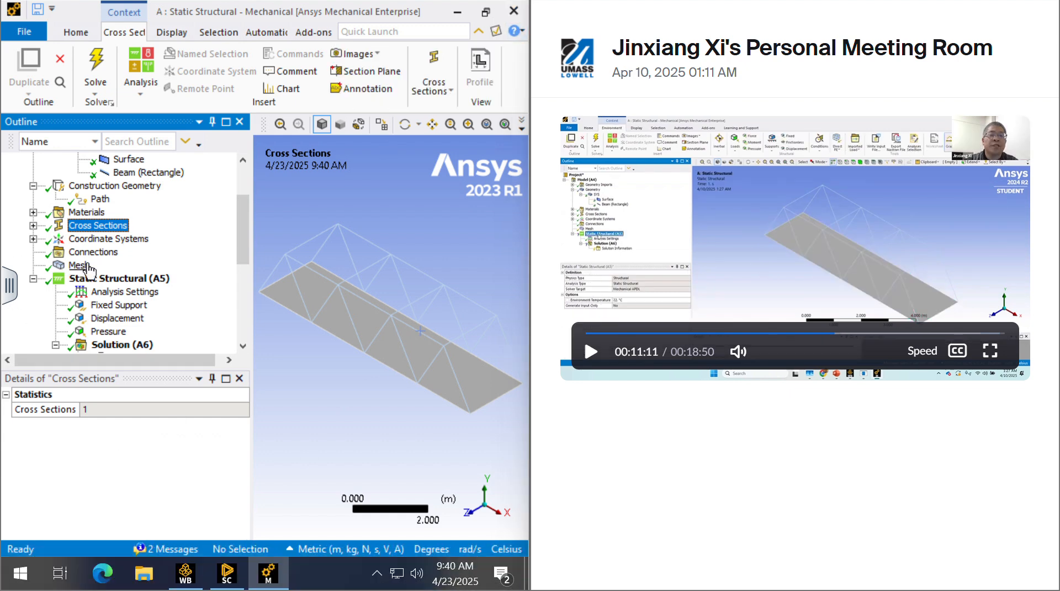
click(77, 265)
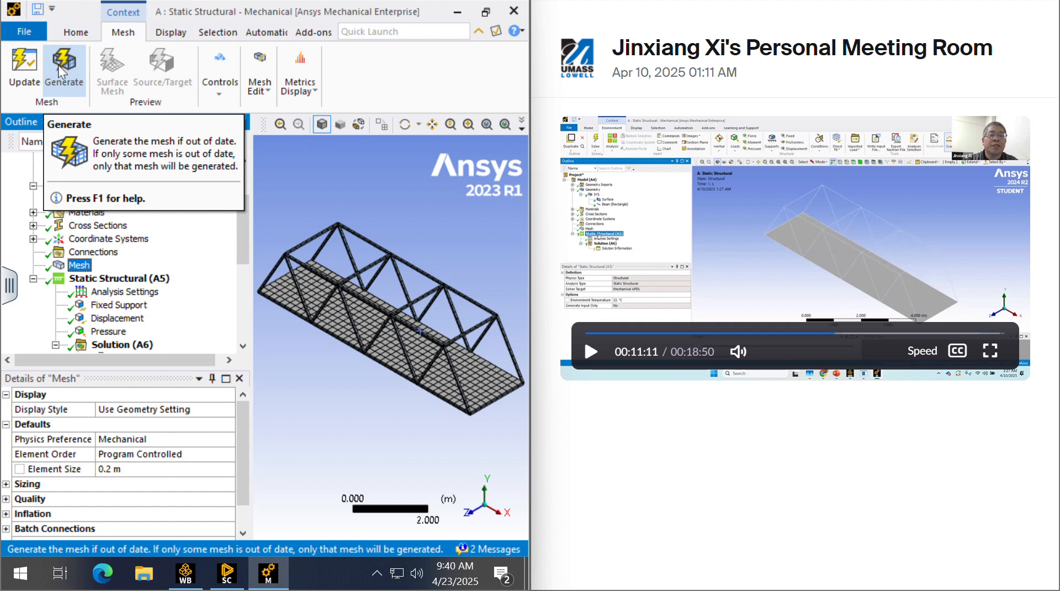
click(585, 338)
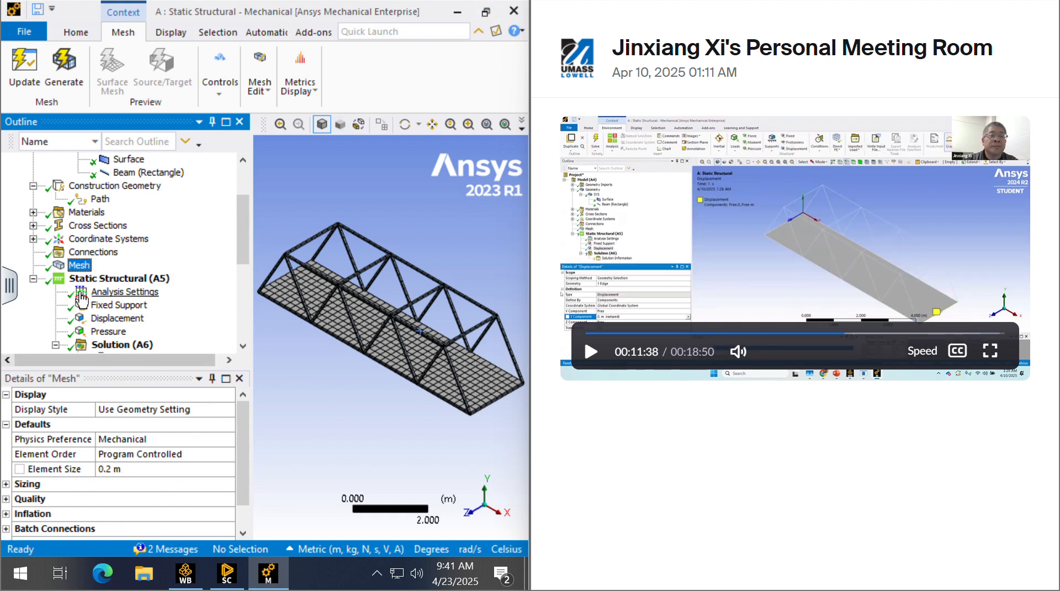
Step: Insert an additional Fixed Support under the Static Structural environment of the bridge
click(117, 278)
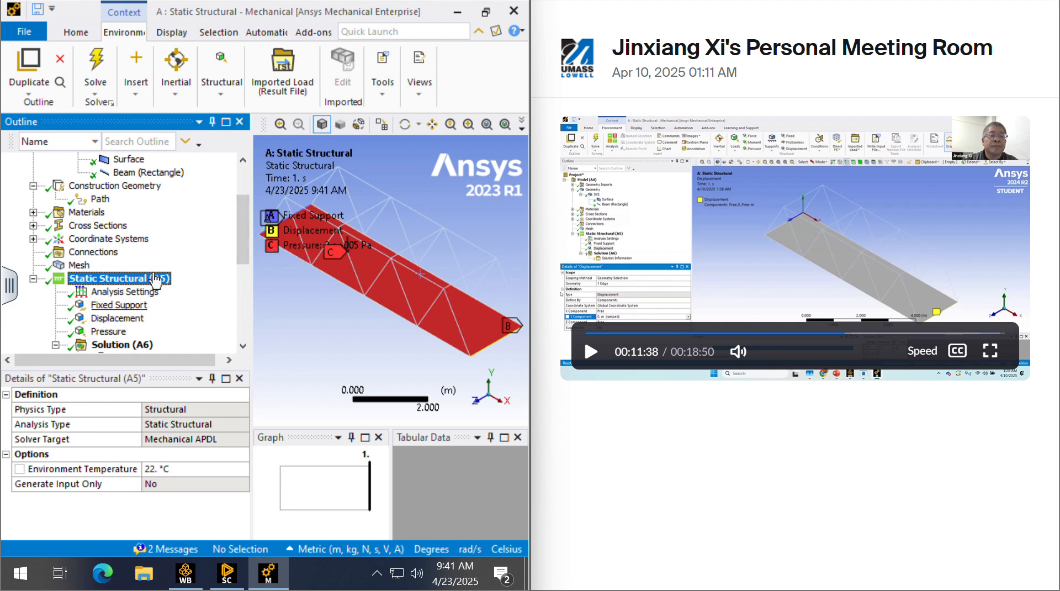
click(219, 83)
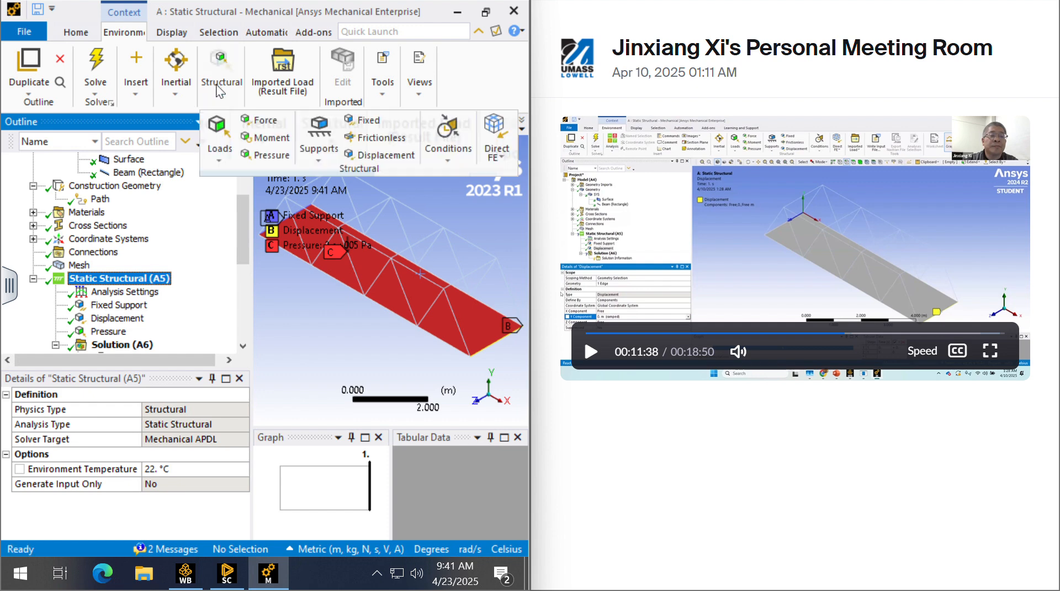
click(367, 121)
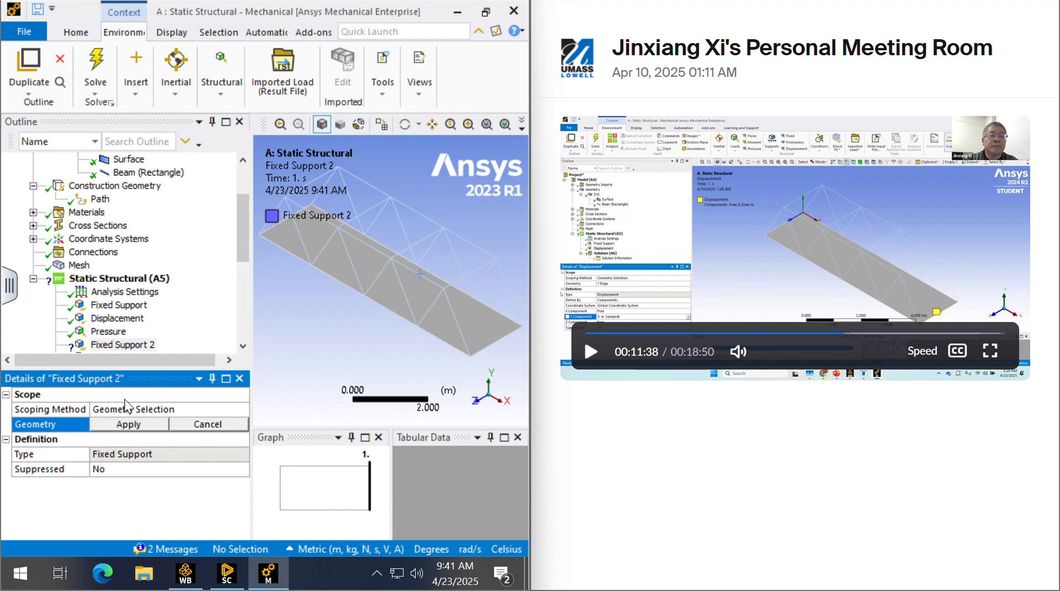
Step: Insert an additional Displacement under Static Structural, keep it defined by Components, and activate its Geometry selection
click(221, 69)
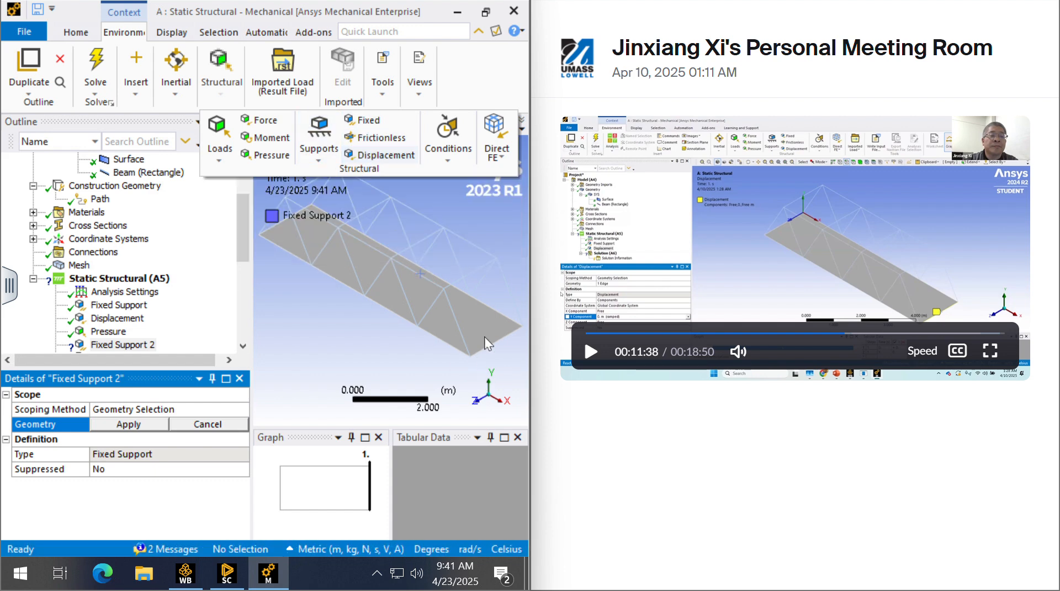
click(351, 155)
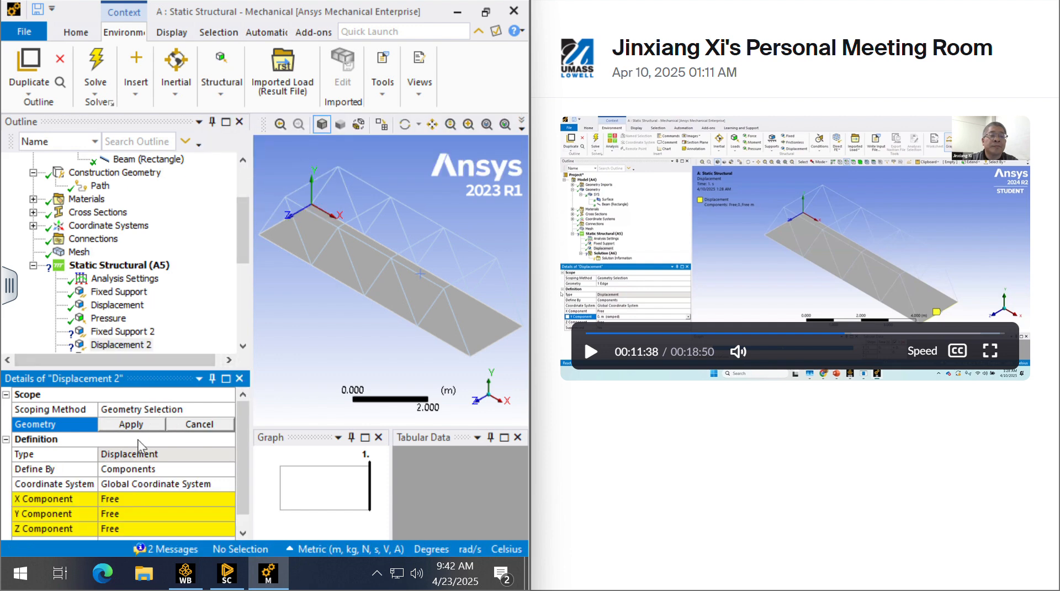
click(179, 468)
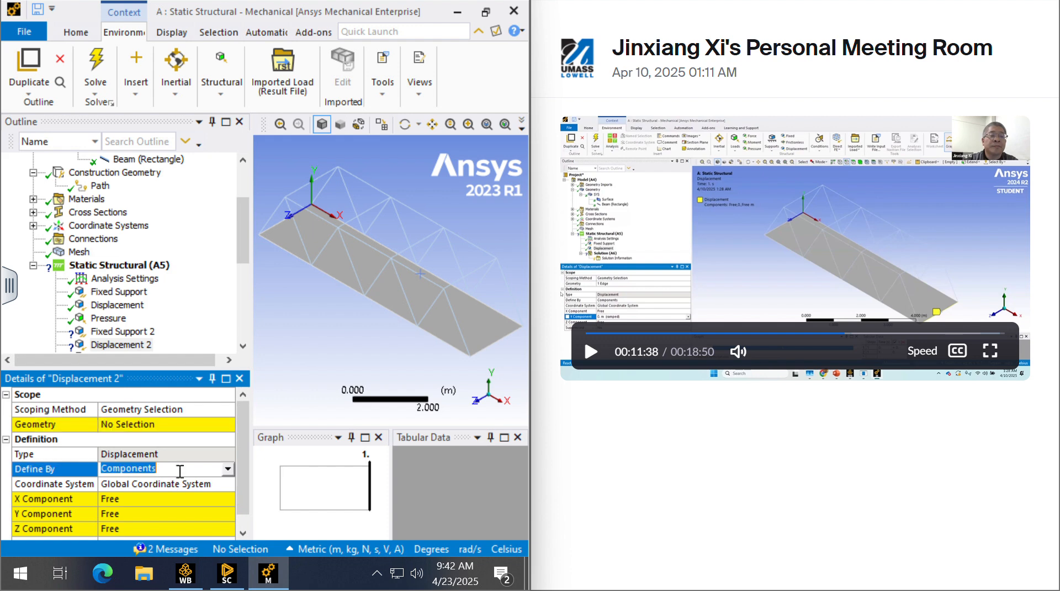
click(227, 468)
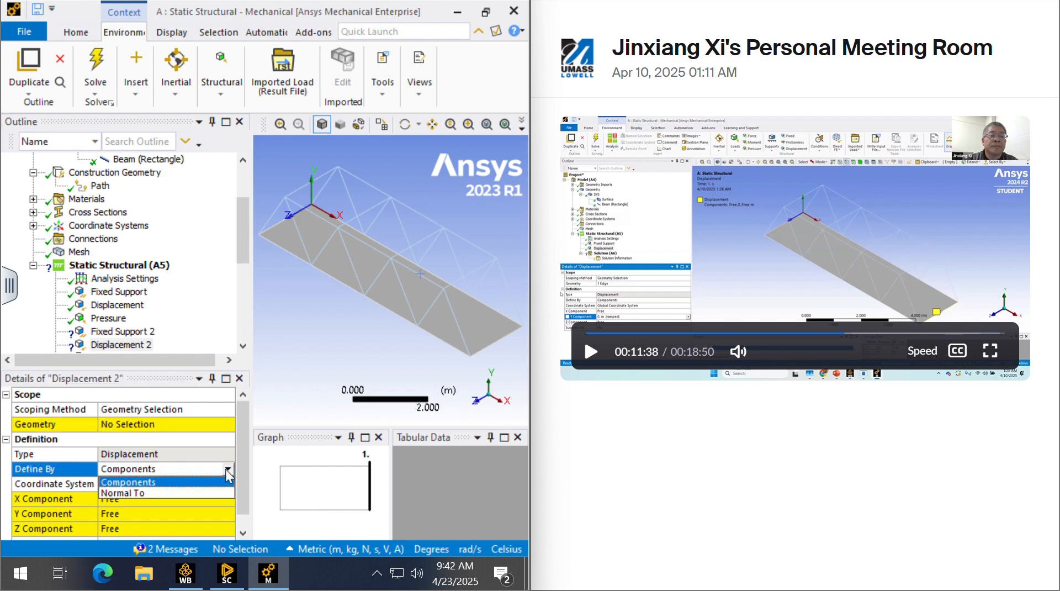
click(216, 480)
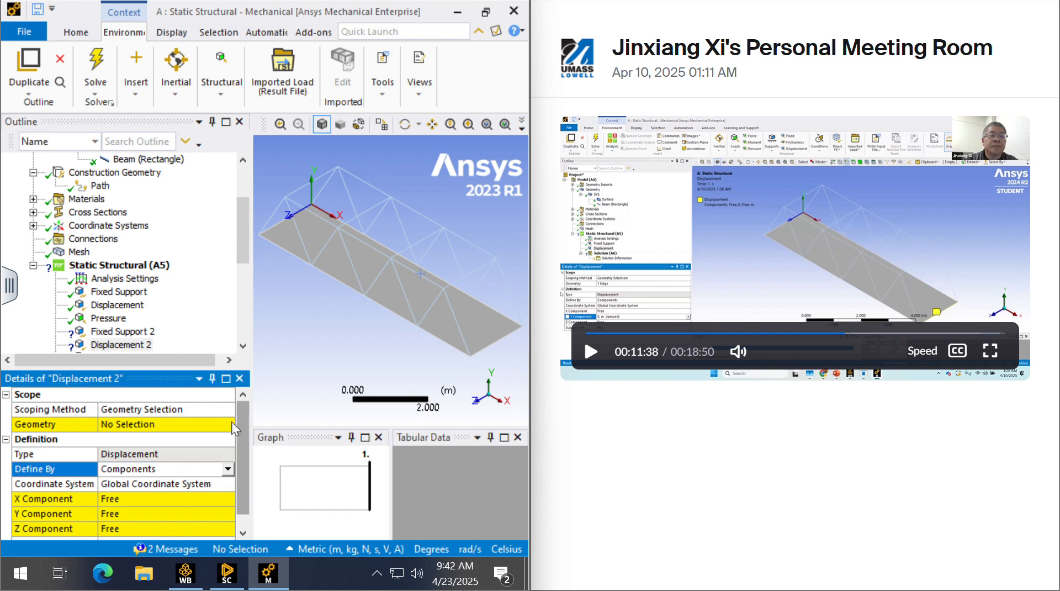
click(156, 425)
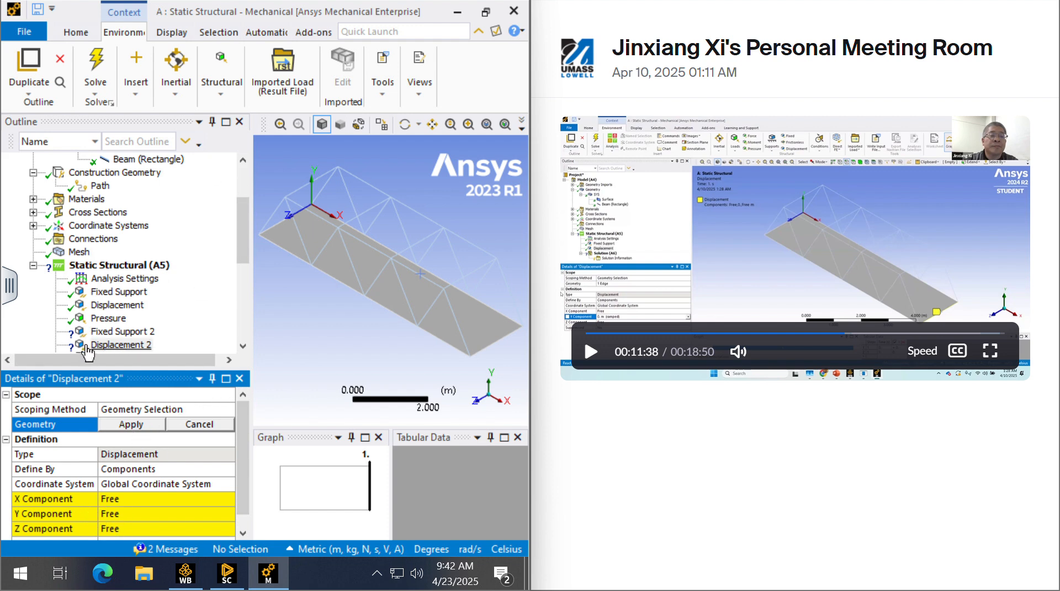
Step: Delete the extra Displacement and the extra Fixed Support just added under Static Structural
click(114, 345)
right_click(113, 344)
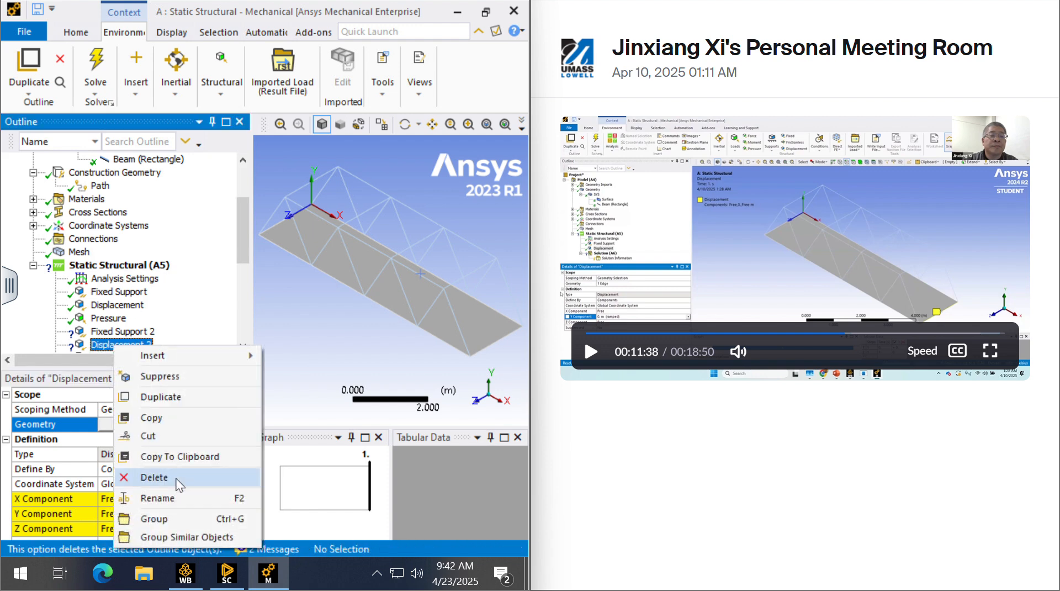
click(215, 480)
click(271, 347)
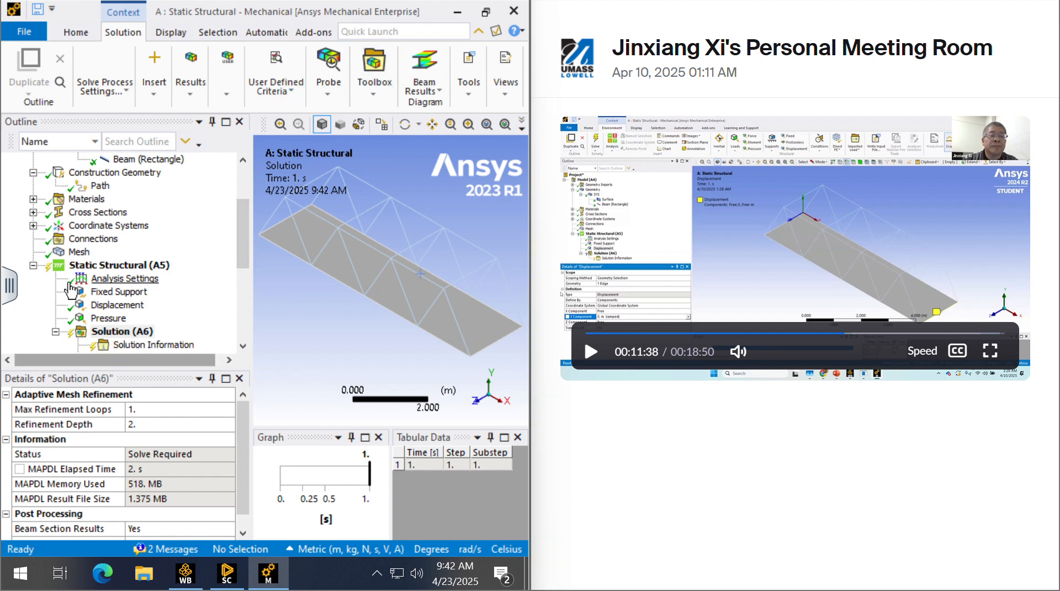
Step: Examine the available structural loads and the scope and component settings of the existing Pressure on the deck
scroll(83, 290, down, 1)
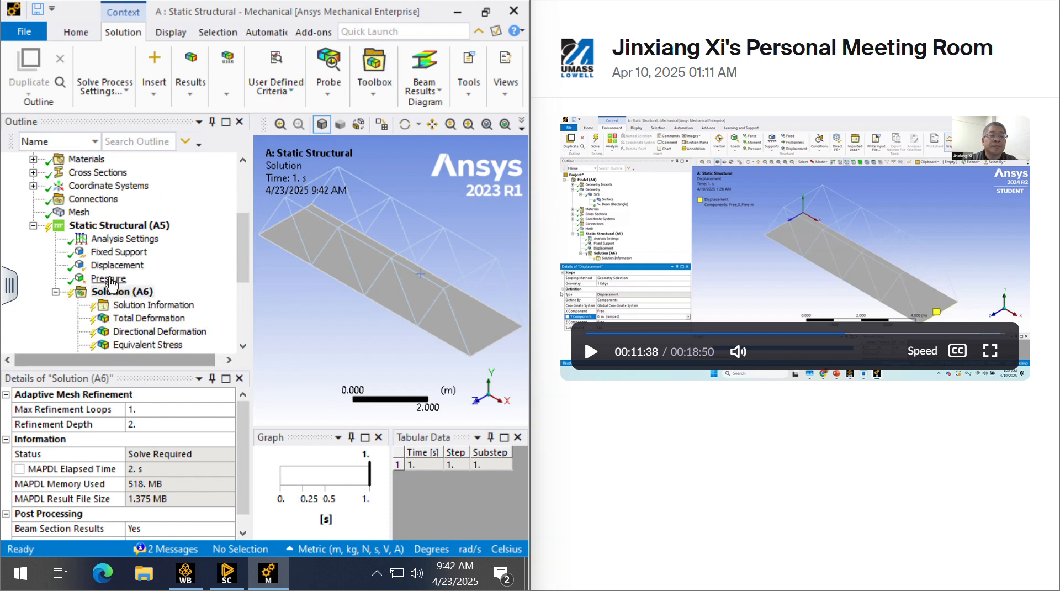
click(112, 226)
click(221, 72)
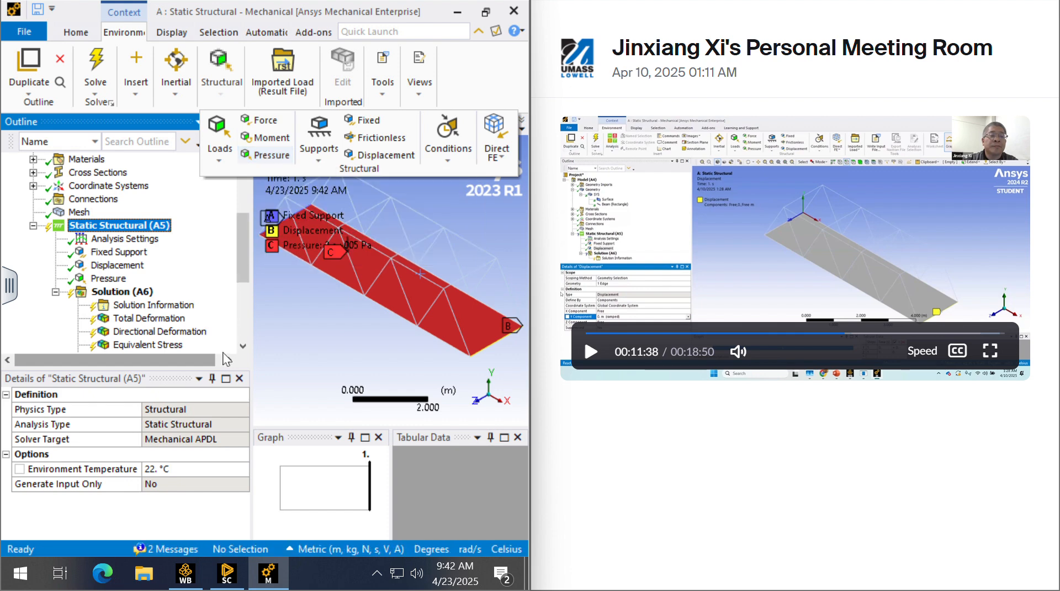
click(110, 278)
scroll(153, 446, down, 1)
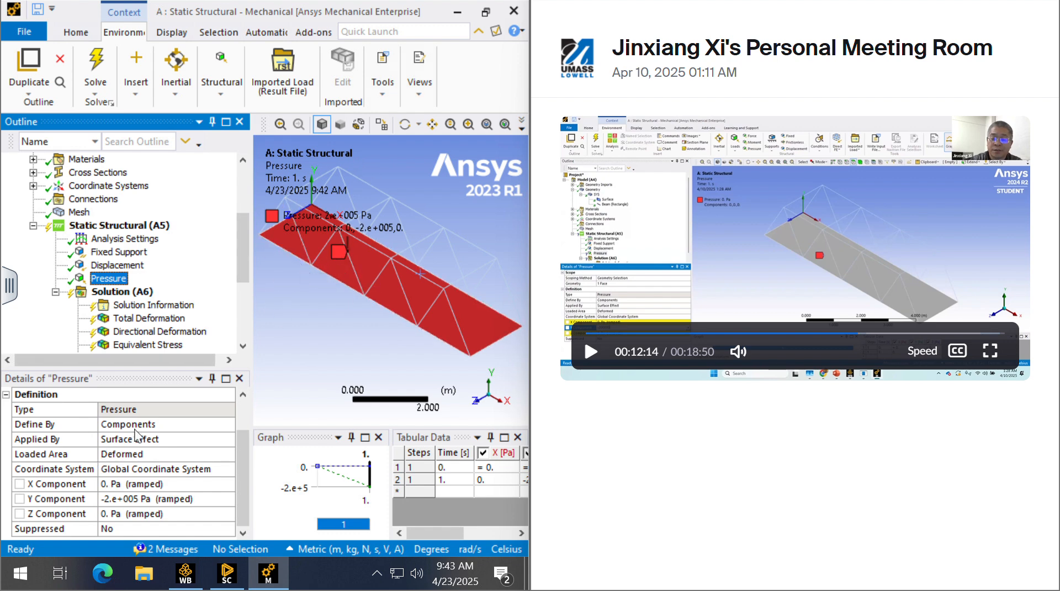
scroll(137, 437, up, 1)
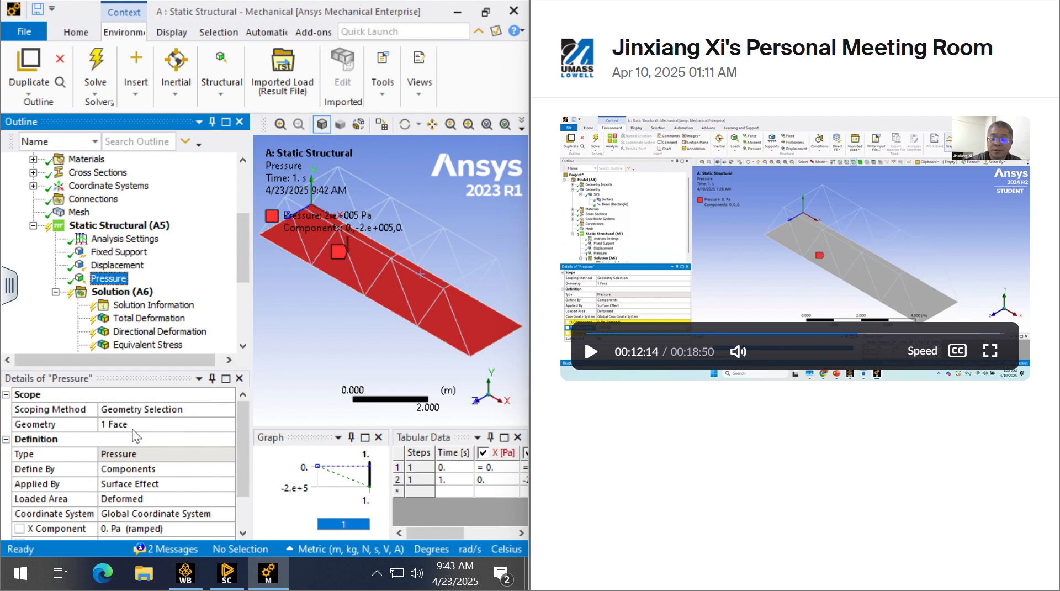
scroll(121, 452, down, 1)
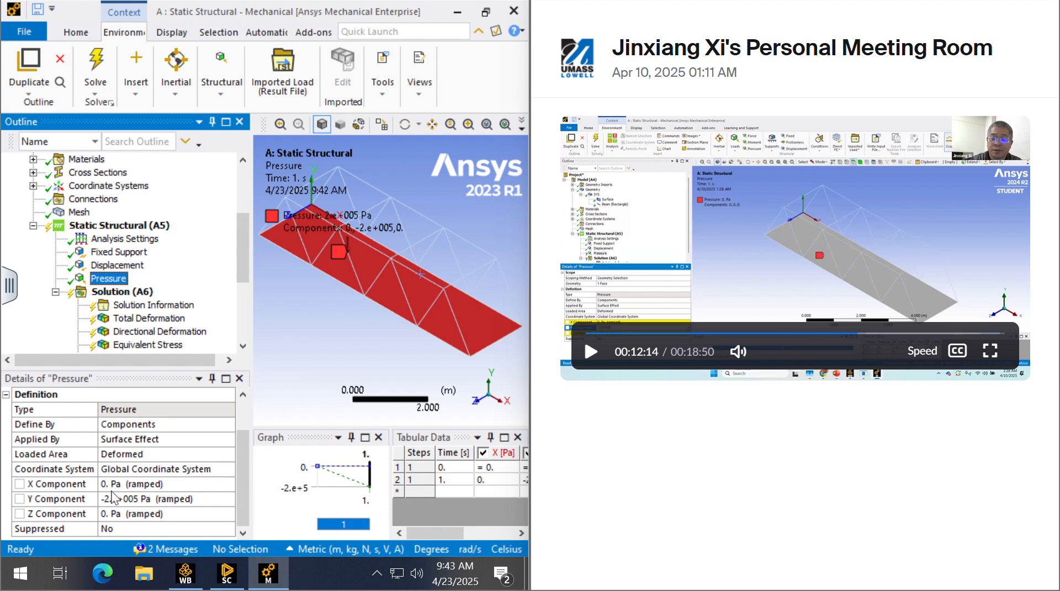
scroll(158, 461, up, 1)
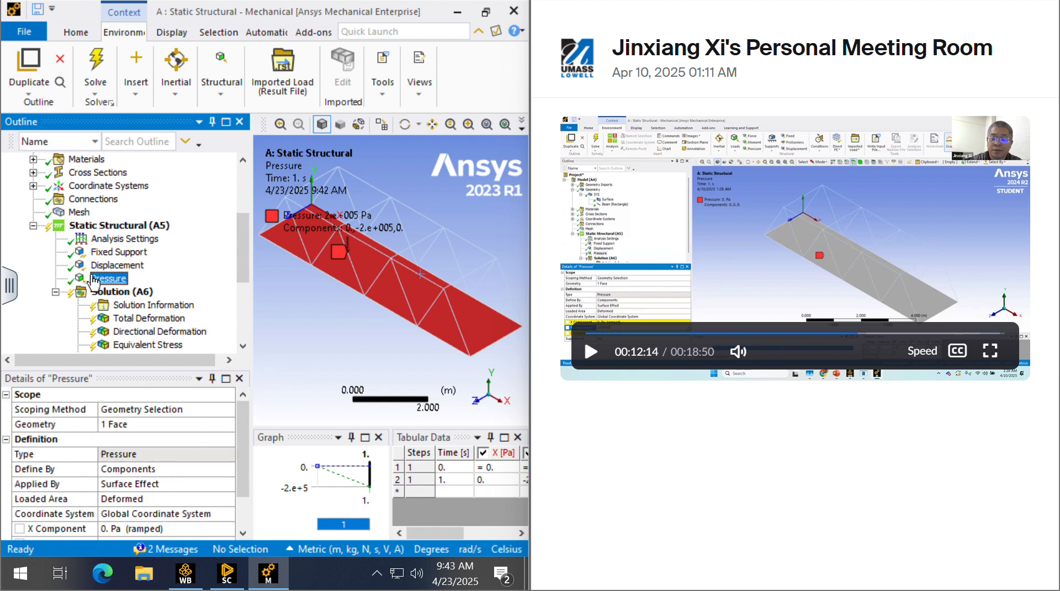
Step: View the Total Deformation result of the bridge and go back to the Solution entry
scroll(164, 221, down, 2)
click(117, 213)
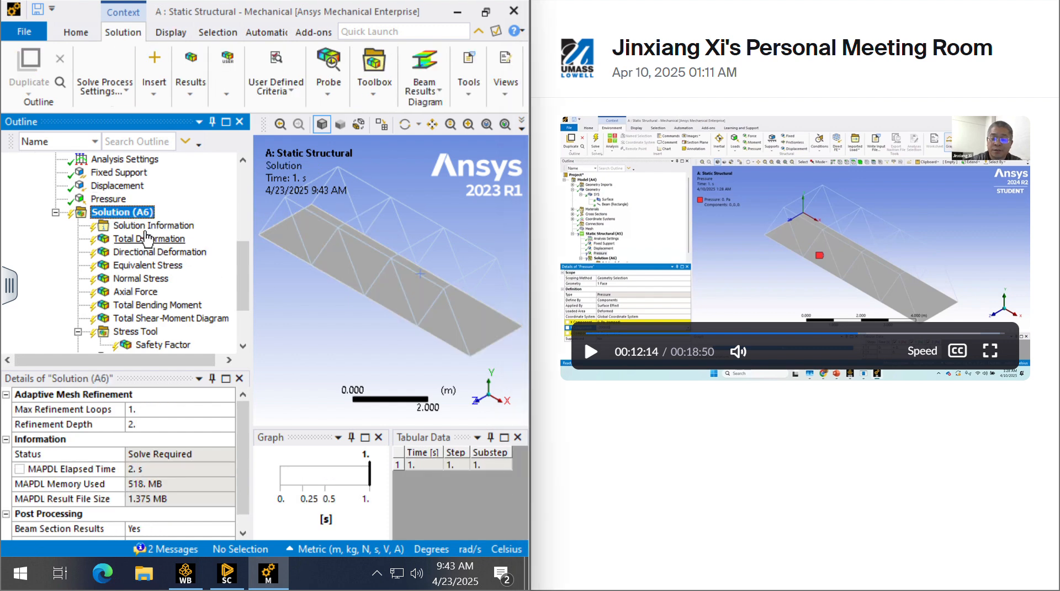
click(146, 239)
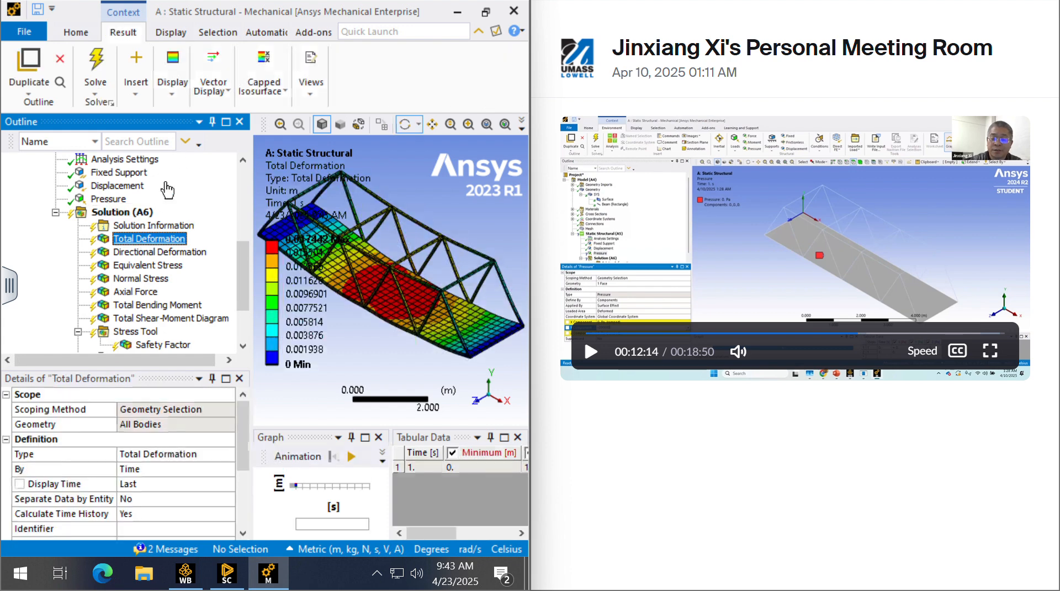
click(122, 212)
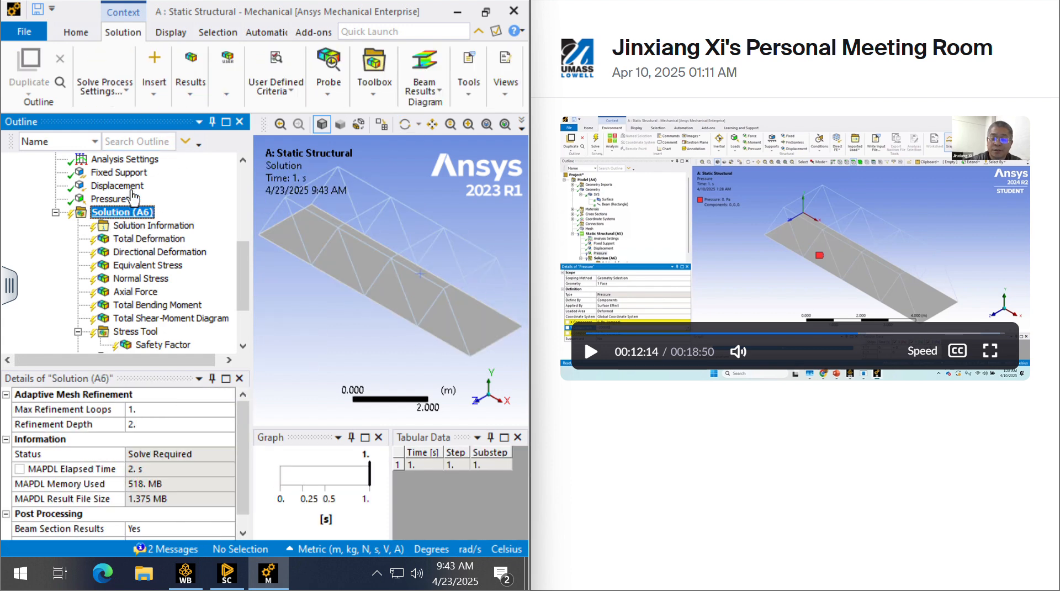
Step: Examine the deformation, stress, beam and probe result types that can be added to the Solution
click(191, 88)
click(220, 148)
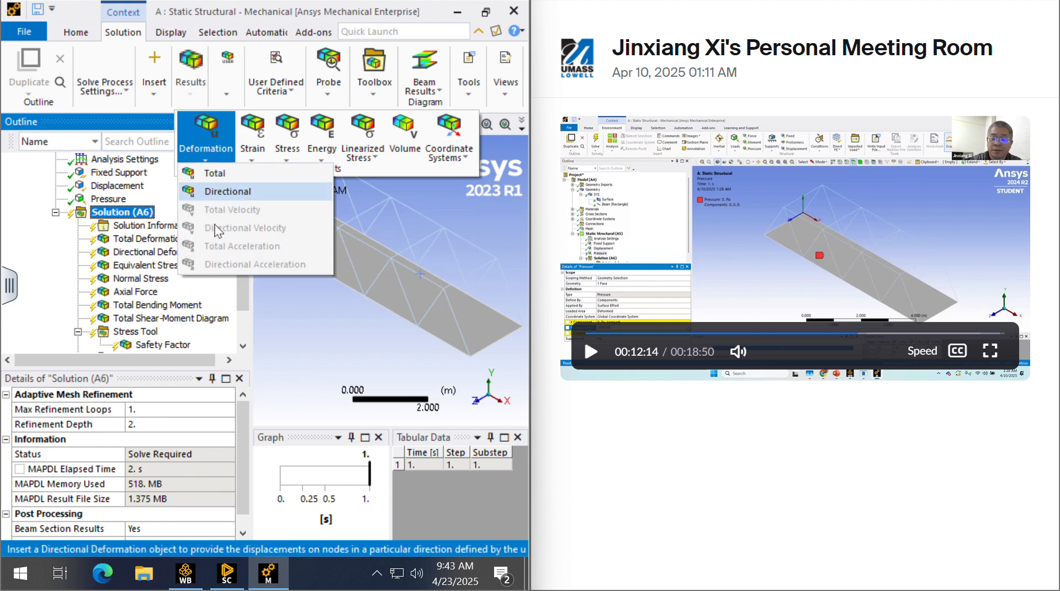
click(287, 145)
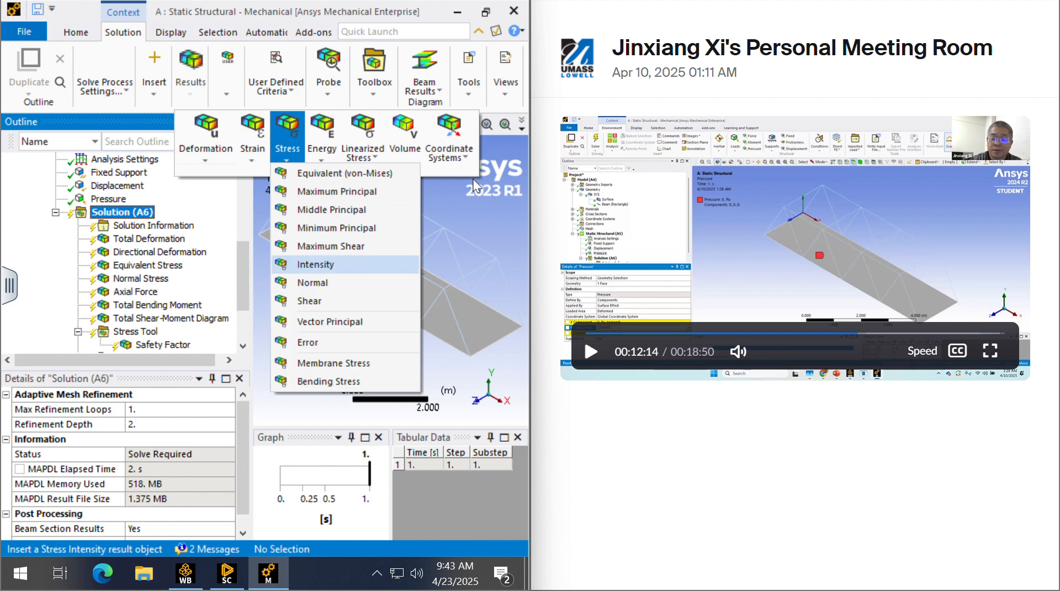
click(424, 86)
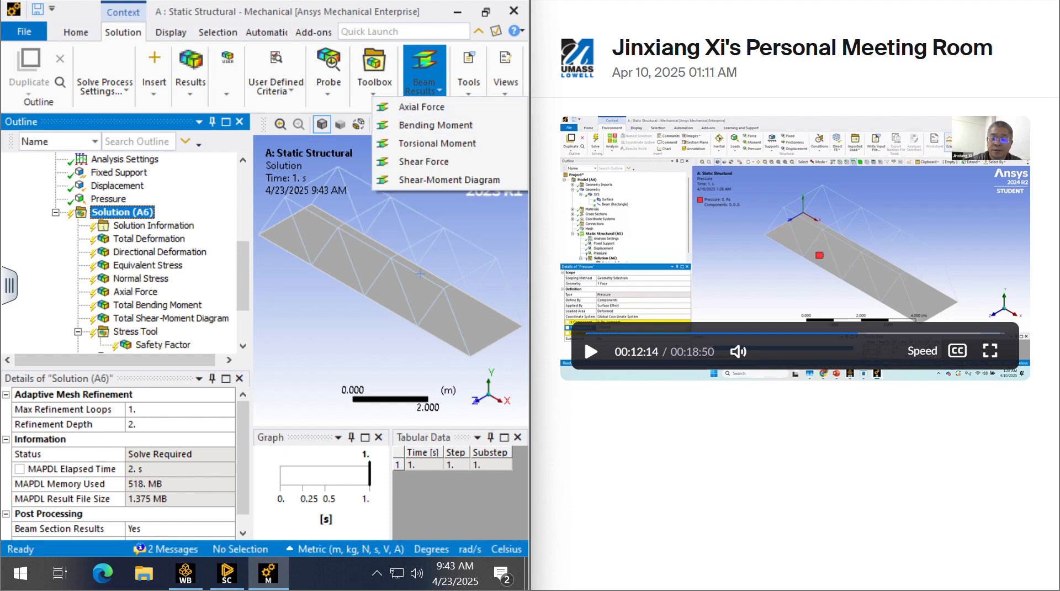
click(426, 126)
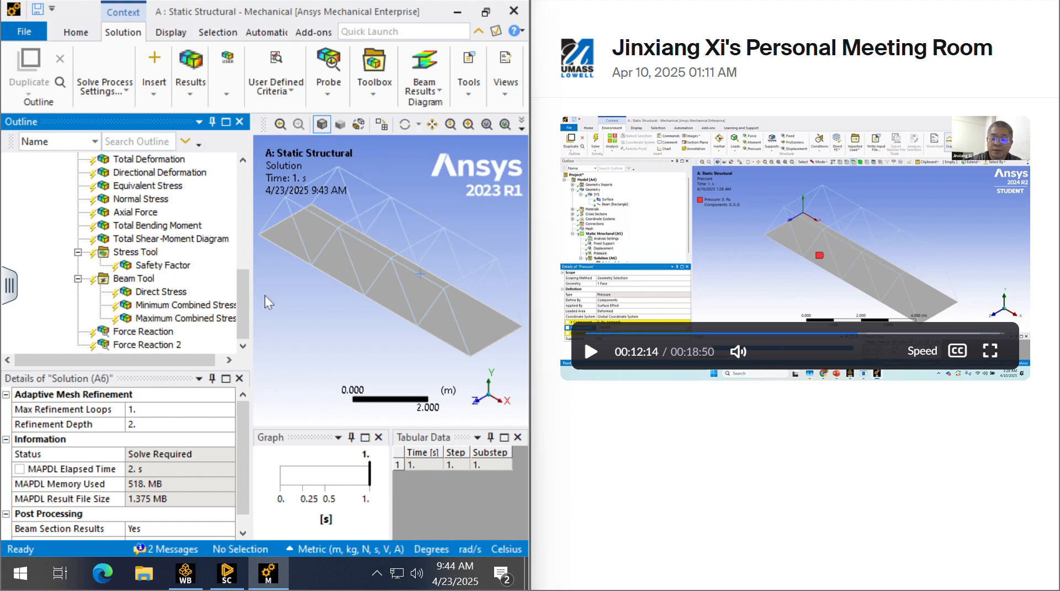
click(333, 99)
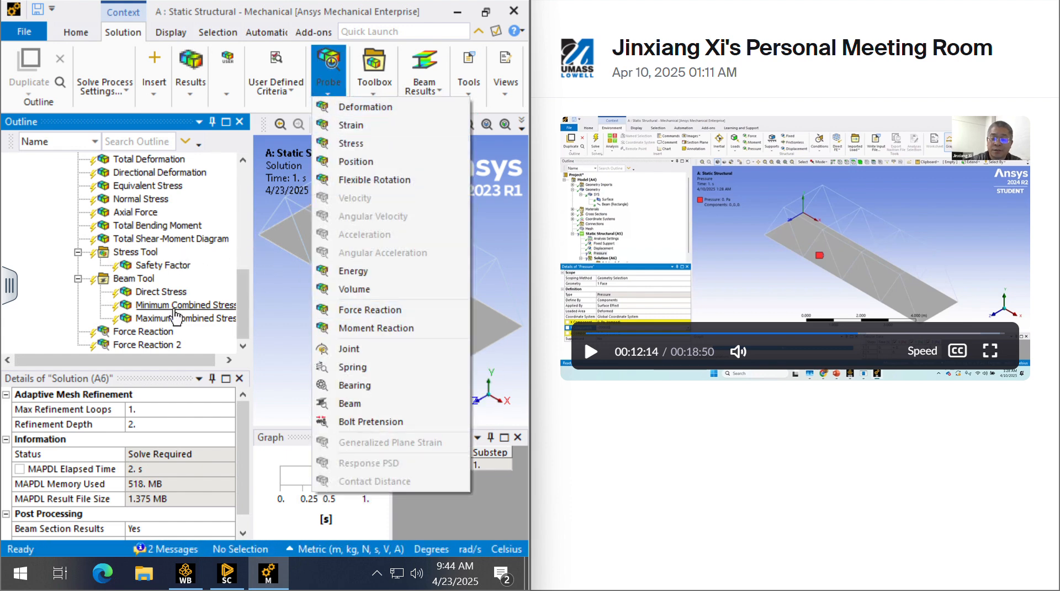
Step: Examine the force reactions at the Fixed Support and the Displacement, and review the beam result options
click(144, 331)
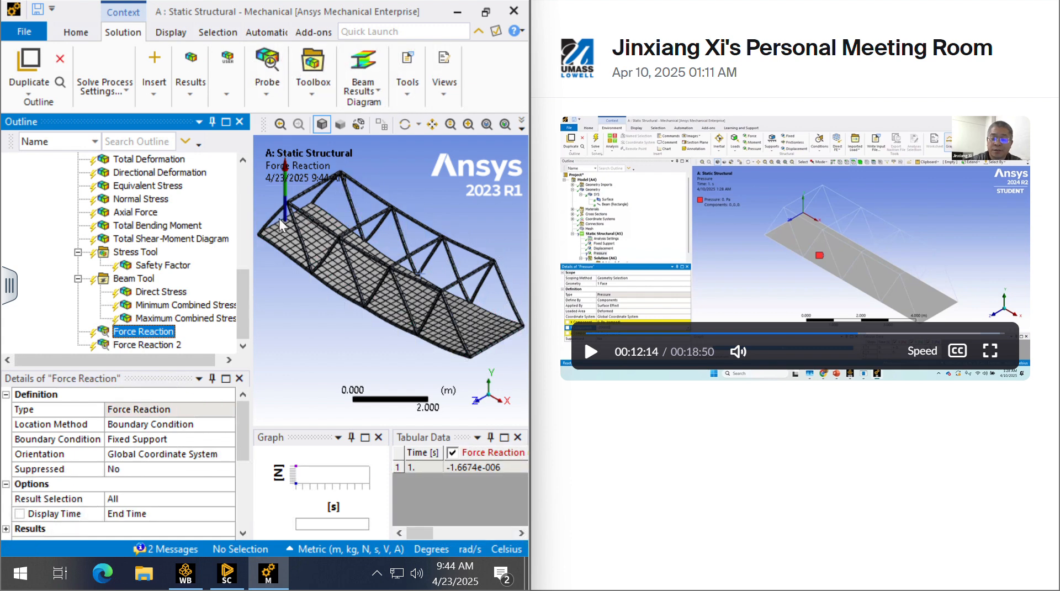
click(162, 344)
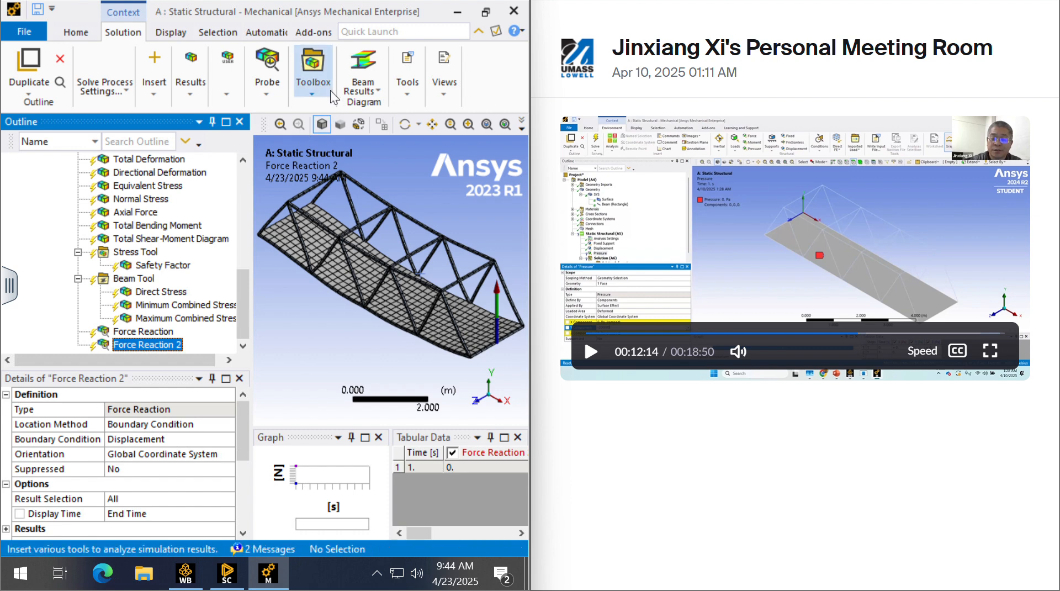
click(377, 92)
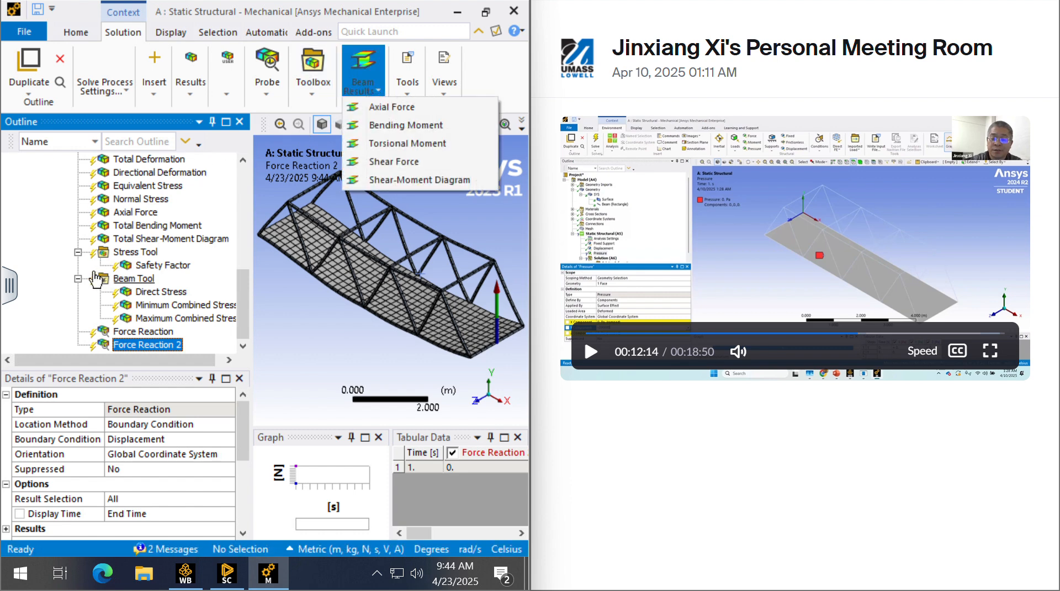
click(47, 215)
Step: Insert a second Beam Tool under the Solution for all line bodies, and remove it again
scroll(47, 215, up, 3)
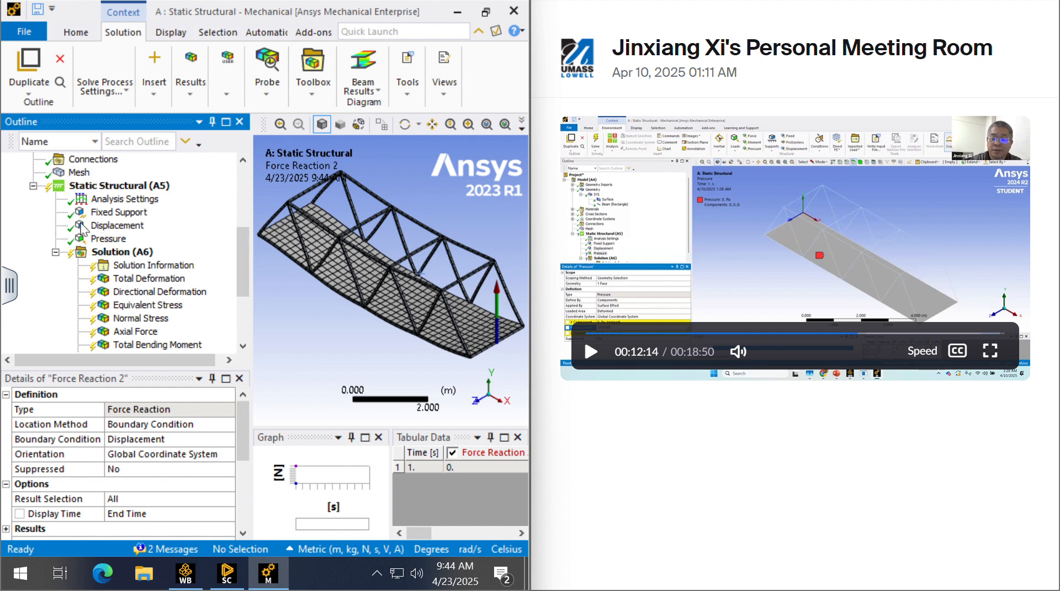
right_click(114, 254)
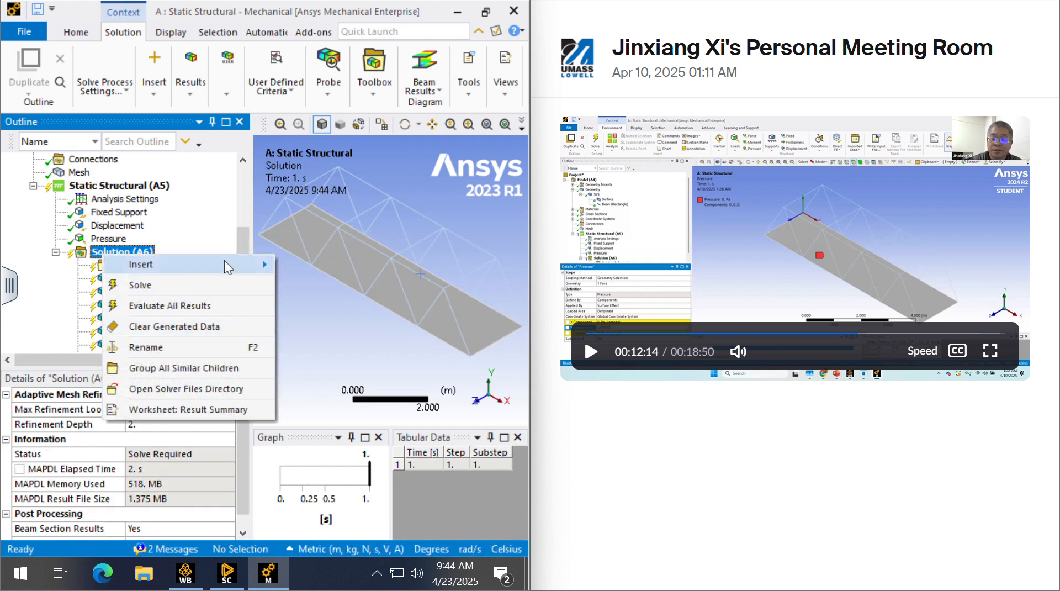
mouse_move(143, 264)
mouse_move(376, 428)
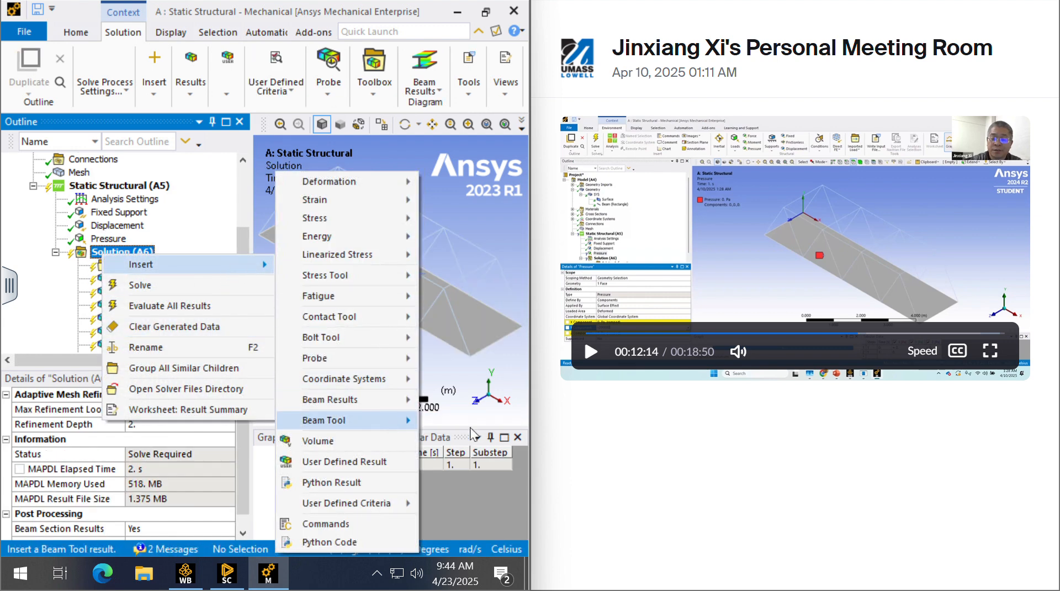
click(466, 423)
scroll(125, 334, down, 1)
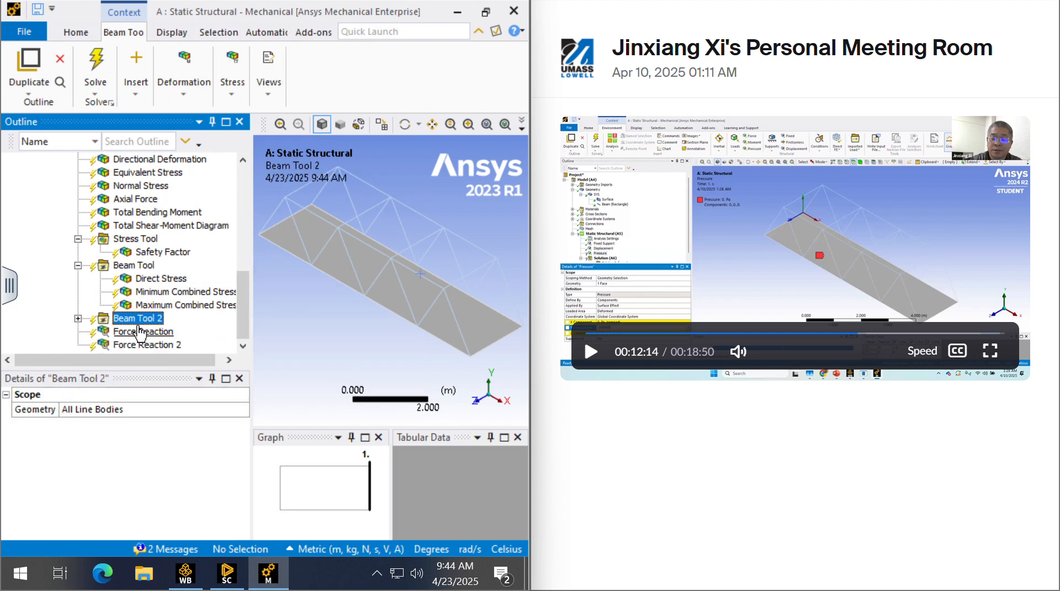
click(78, 319)
click(105, 309)
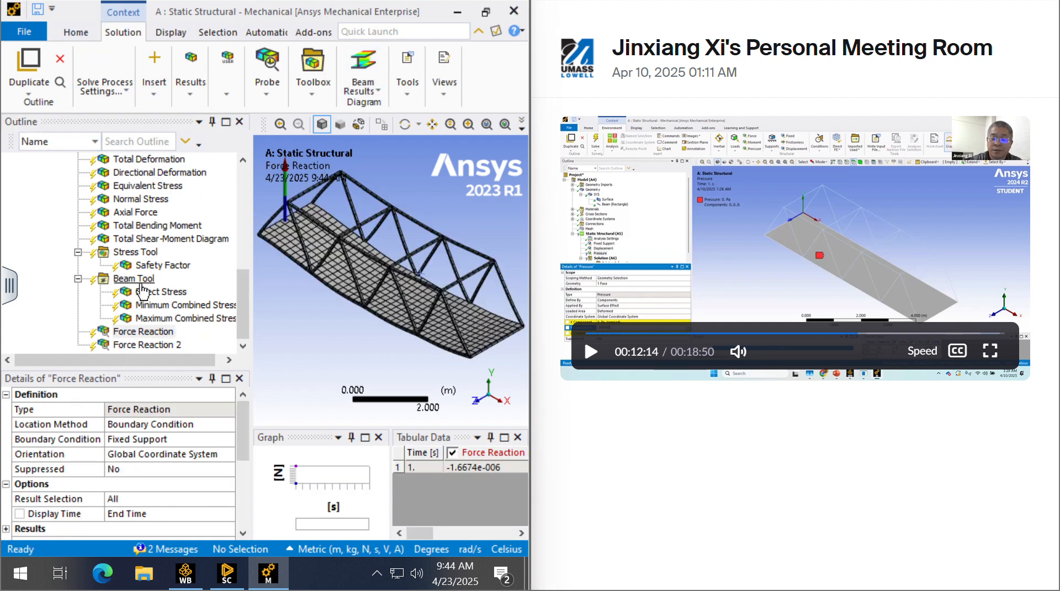
Step: Review the listed Solution results alongside the available beam result types, following the reference meeting recording
scroll(146, 287, up, 1)
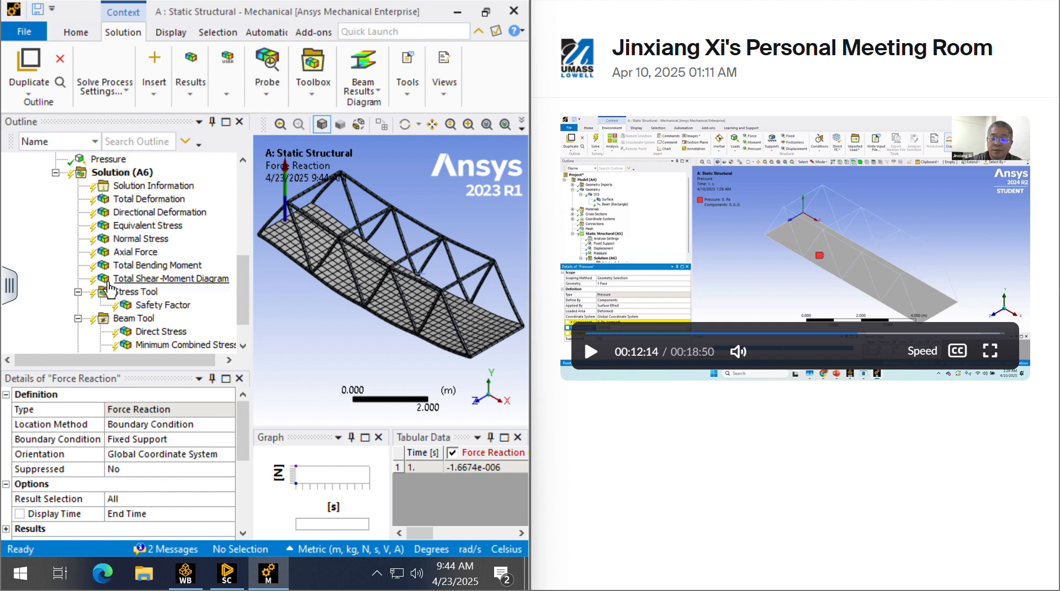
click(363, 75)
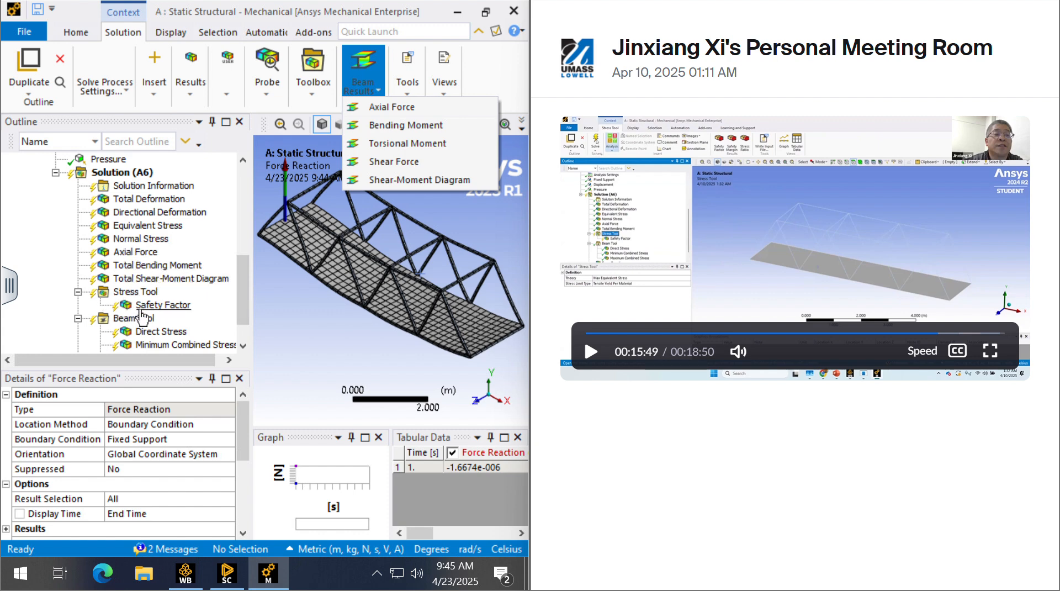
Step: Examine the result types that can be inserted under the Solution, including the Stress Tool, Beam Tool and Probe options
right_click(110, 173)
mouse_move(182, 190)
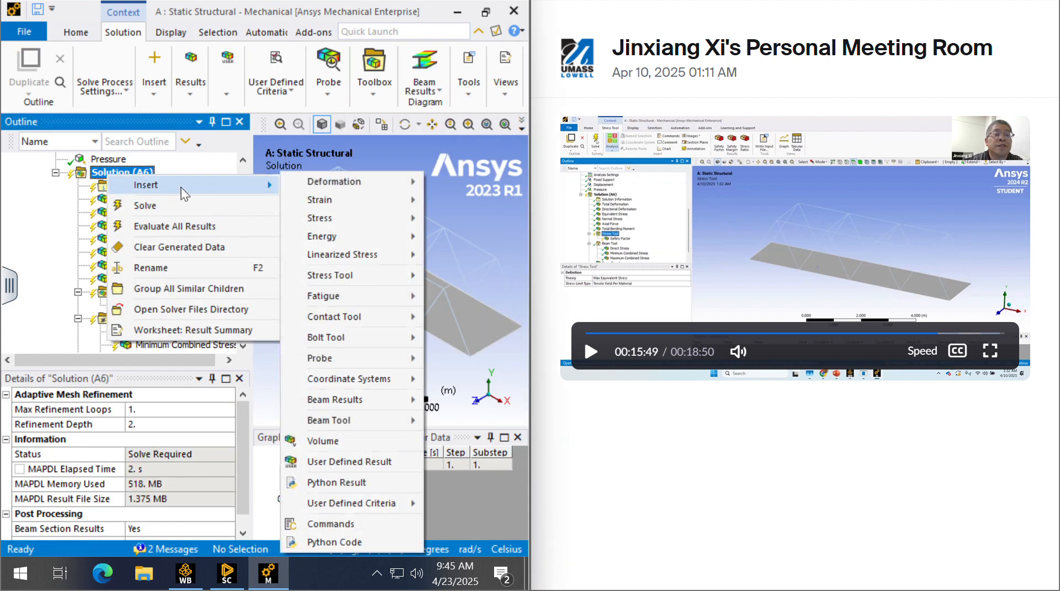
mouse_move(359, 285)
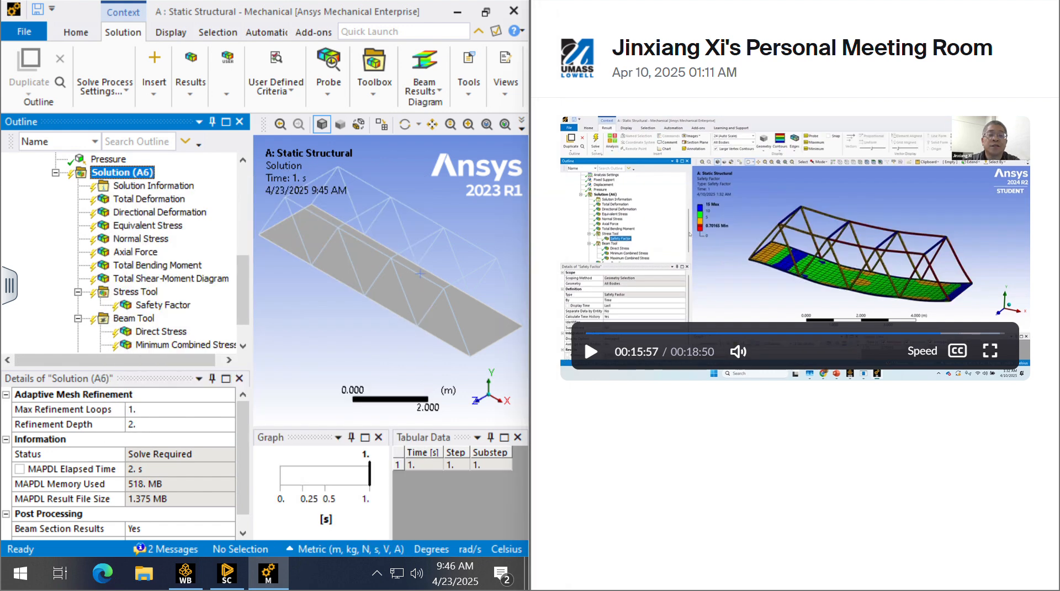
click(163, 305)
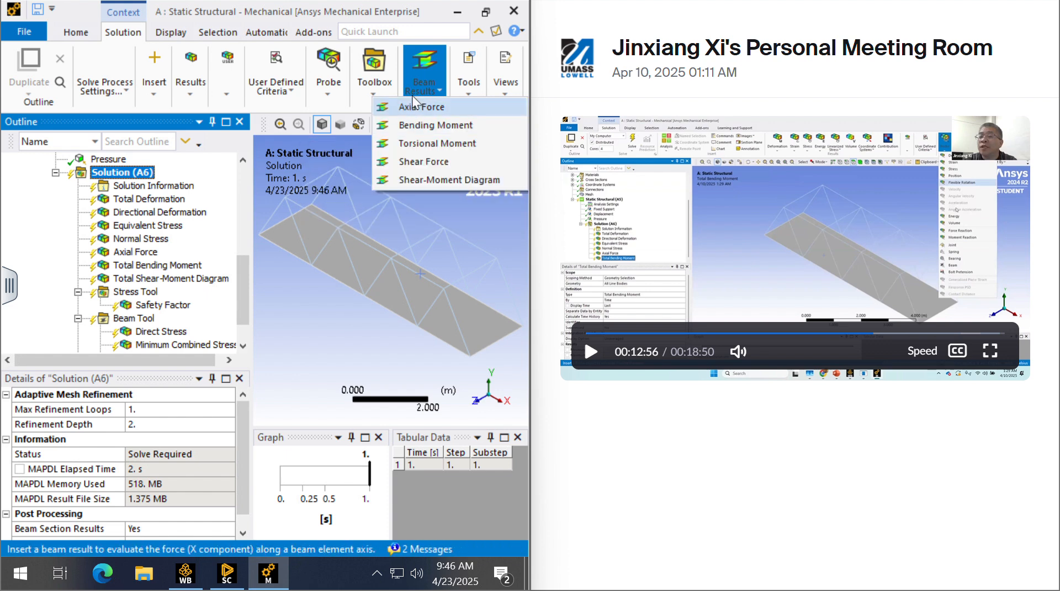
click(329, 82)
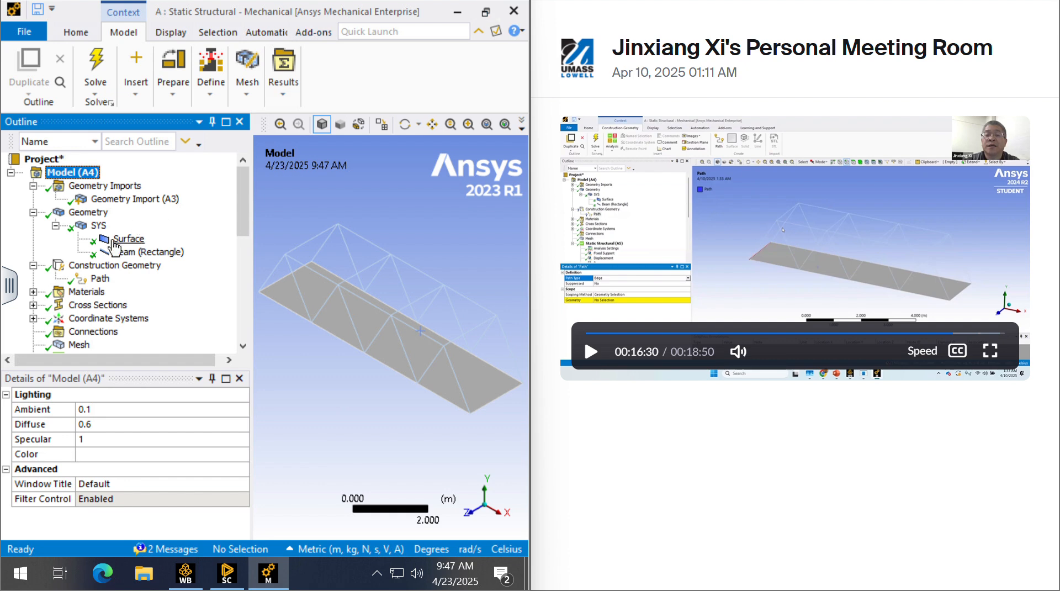
Step: Review the beam result types available for the Solution, including the Shear-Moment Diagram
scroll(116, 247, down, 8)
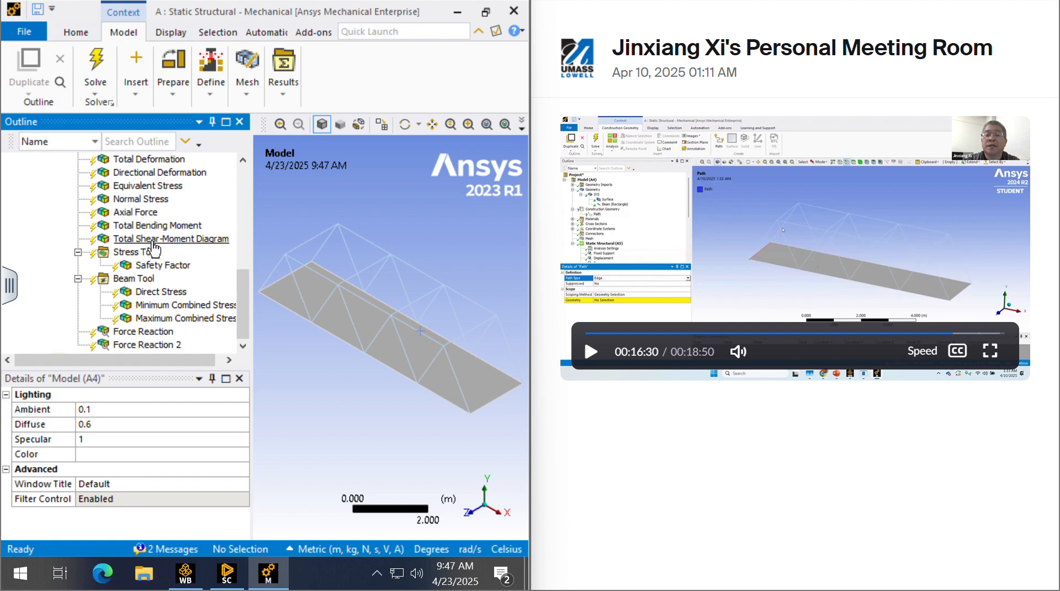
scroll(94, 232, up, 2)
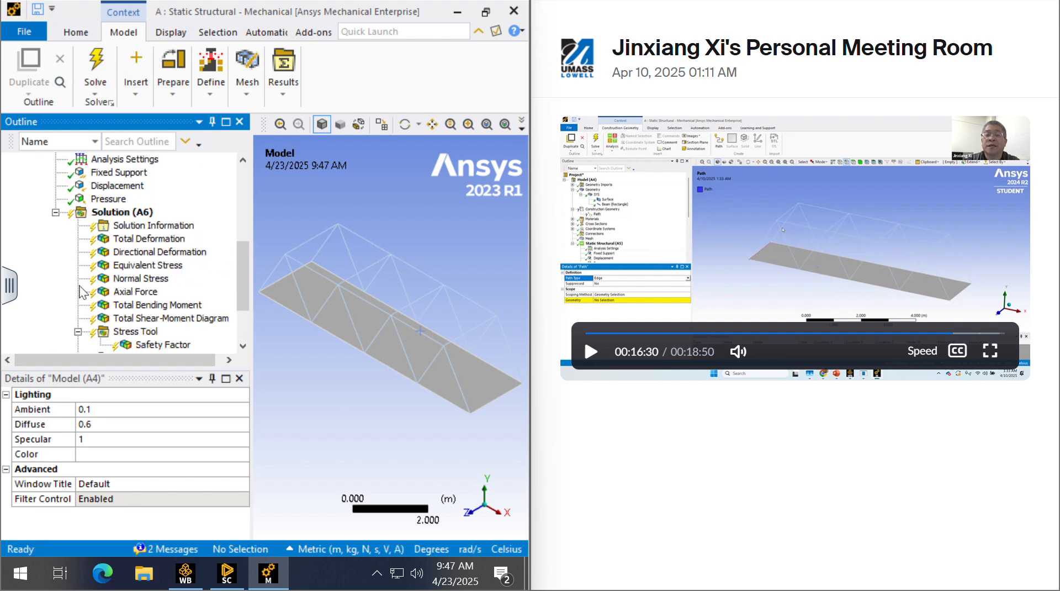
click(108, 212)
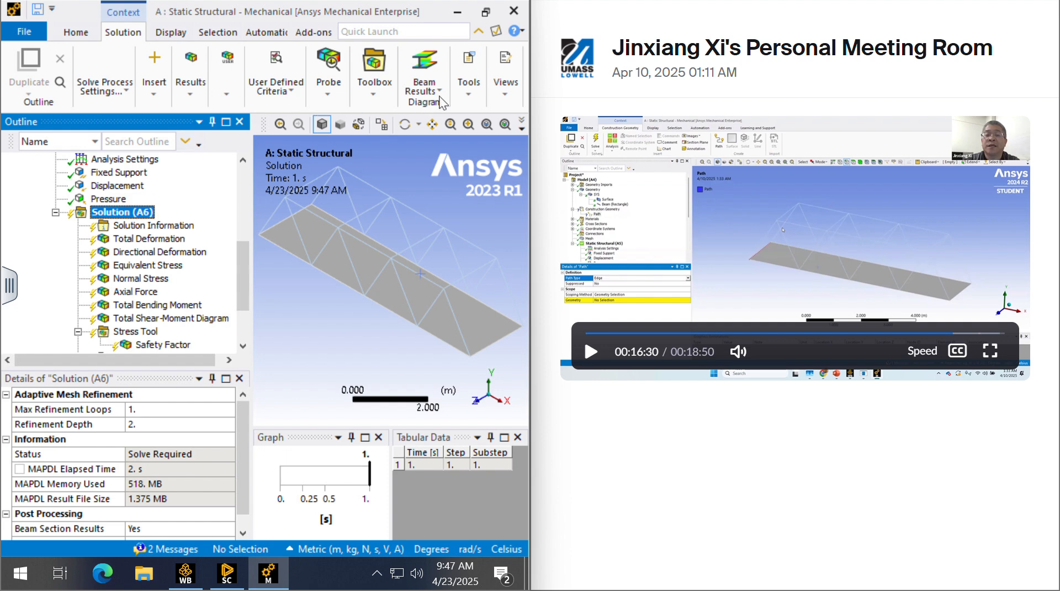
click(441, 100)
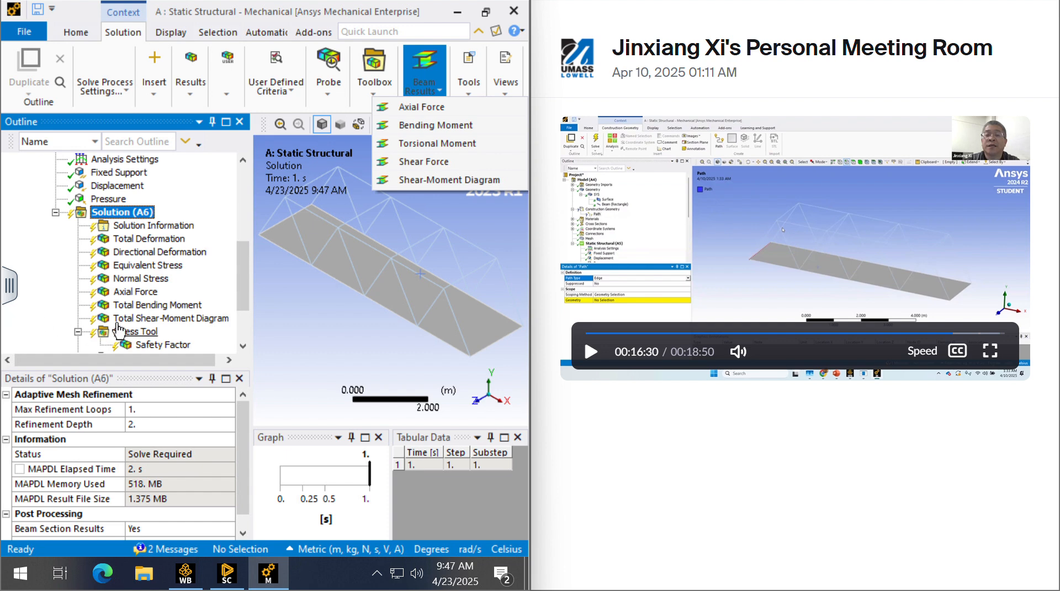
Step: Display the Total Shear-Moment Diagram result and inspect the choices for its scoping path
click(60, 301)
click(159, 318)
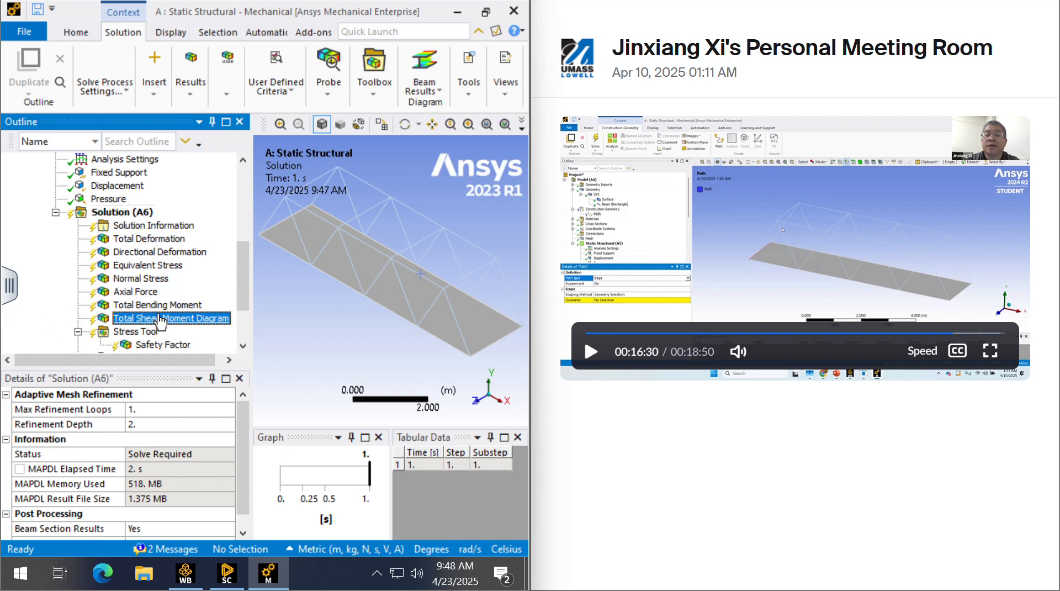
scroll(102, 301, up, 1)
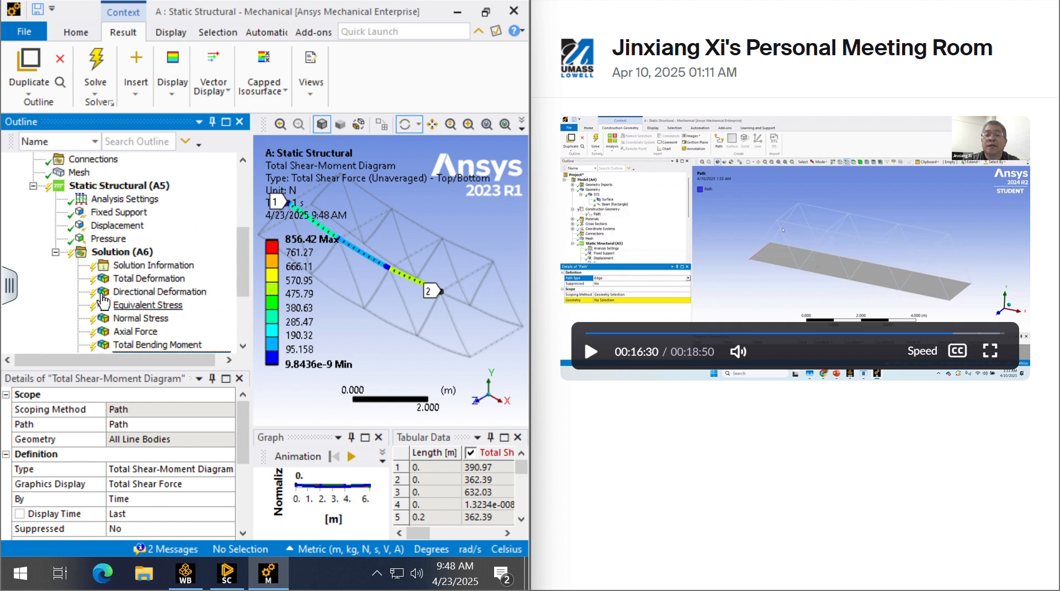
scroll(102, 301, up, 4)
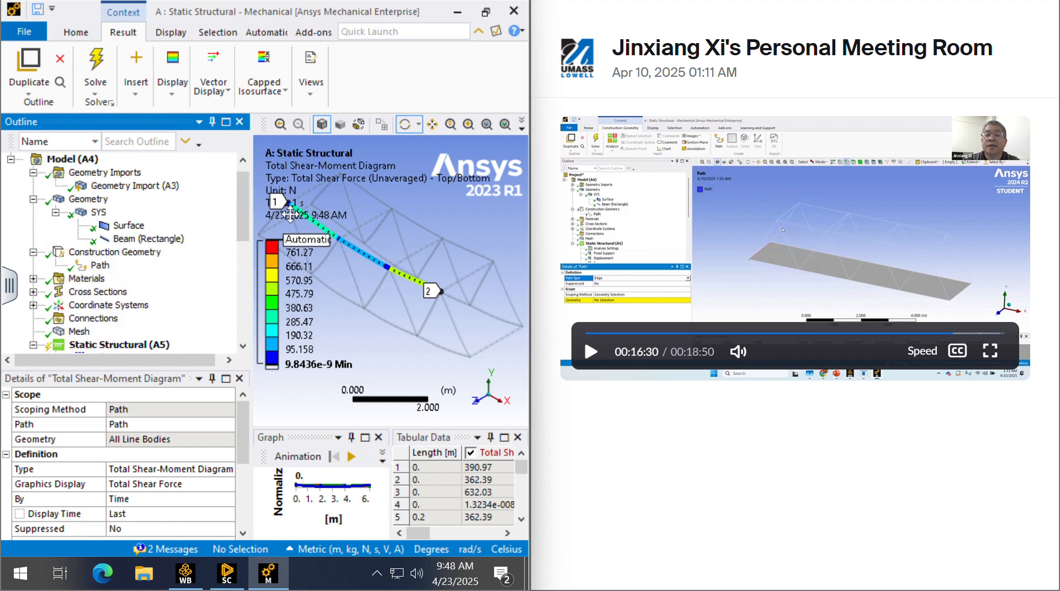
click(133, 425)
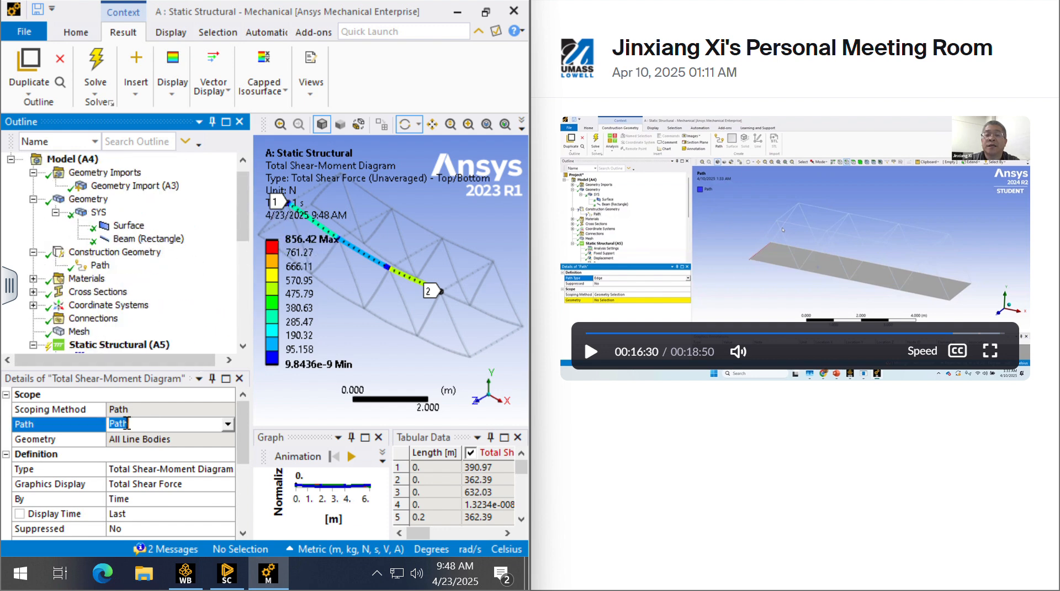
click(227, 423)
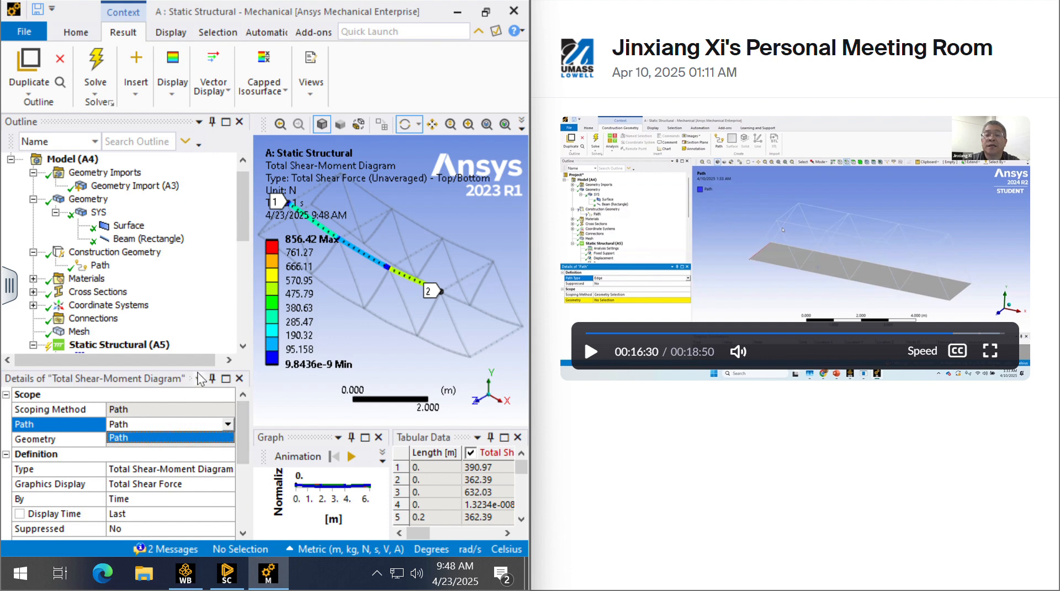
scroll(105, 257, up, 1)
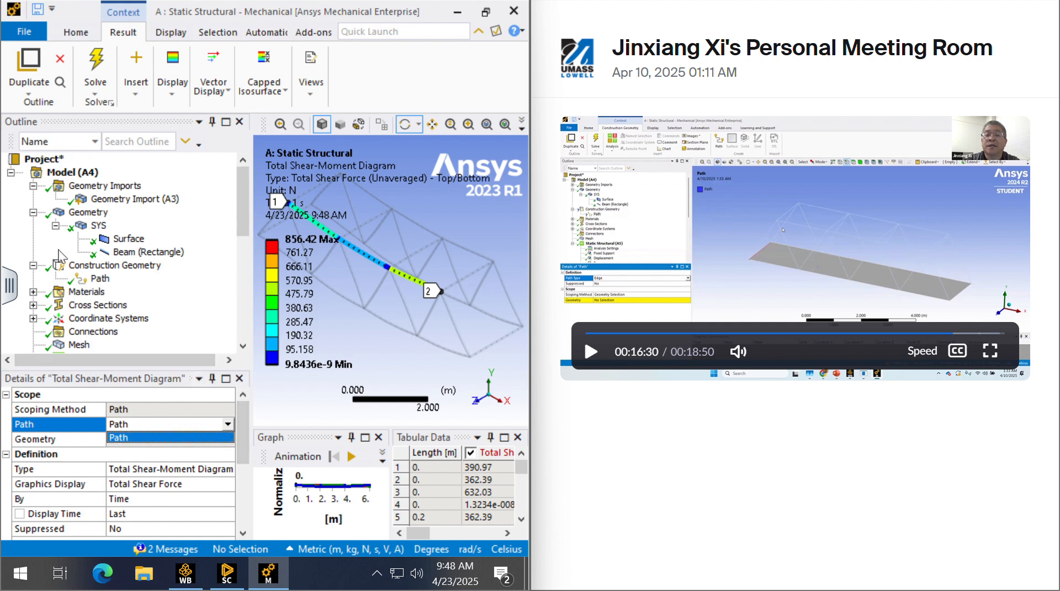
Step: Examine the model preparation options for construction geometry and the definition of the existing Path
click(73, 173)
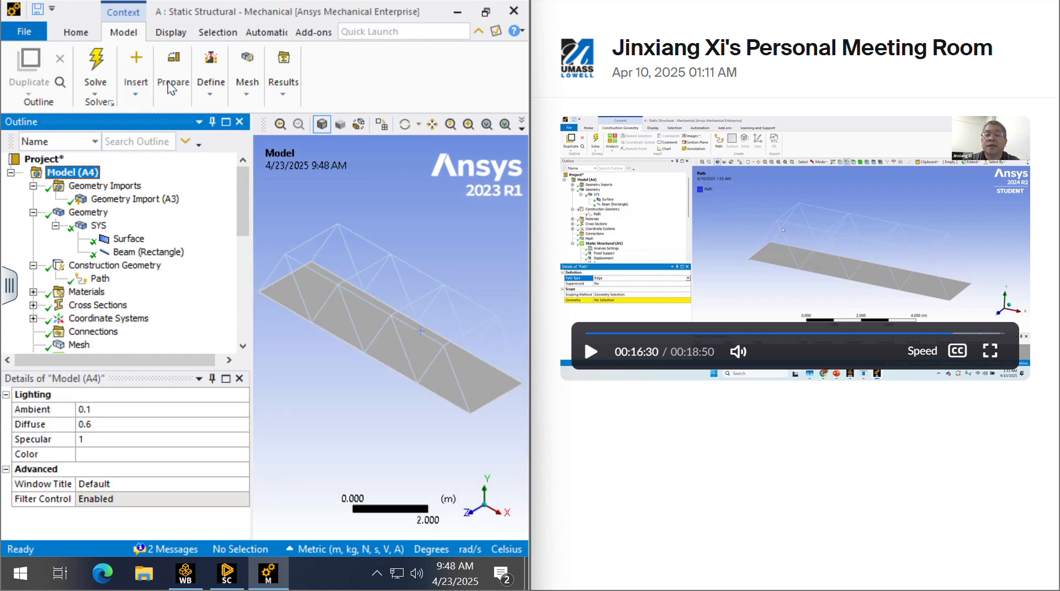
click(171, 88)
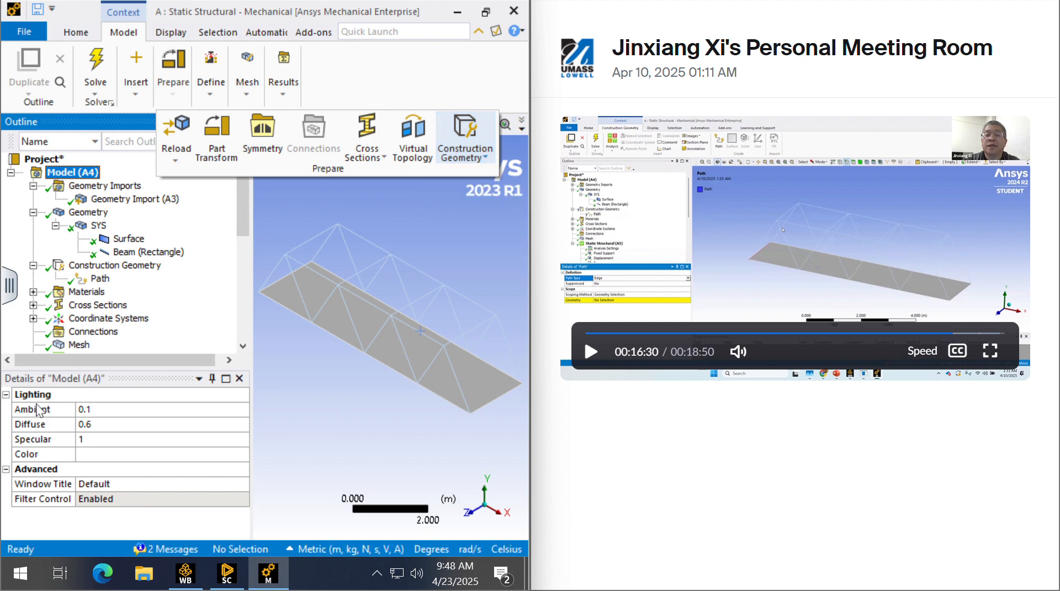
click(100, 279)
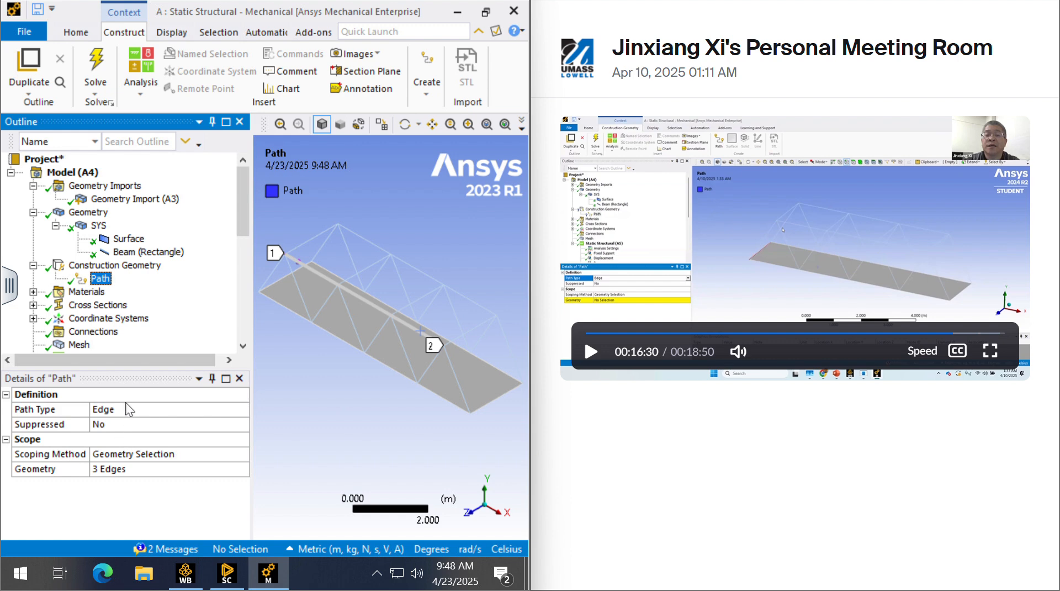
click(115, 266)
click(102, 278)
scroll(126, 224, down, 8)
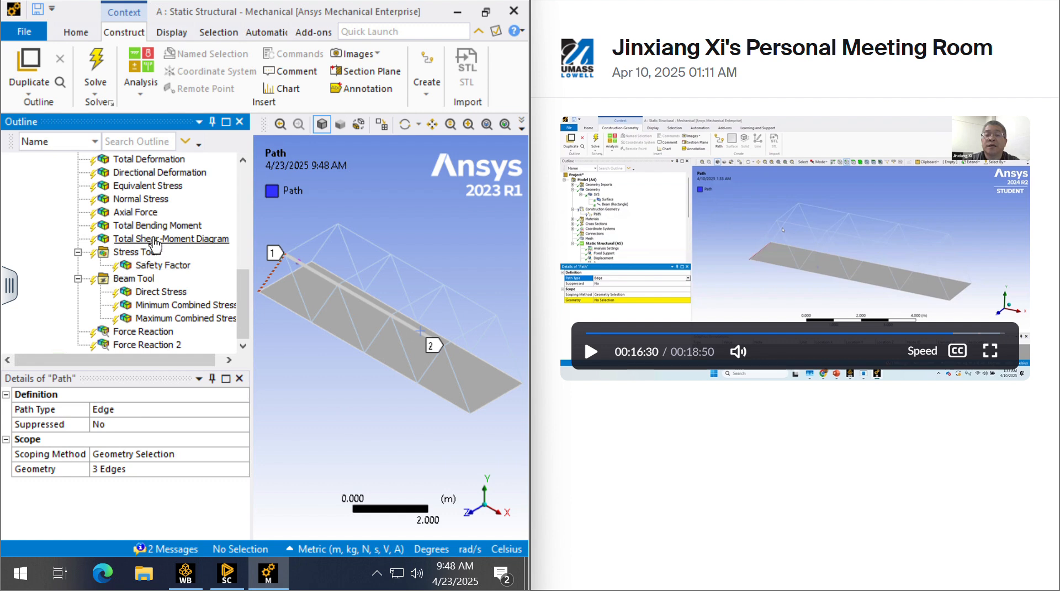
Step: Return to the Total Shear-Moment Diagram and check how the Path is assigned in its scope
click(156, 243)
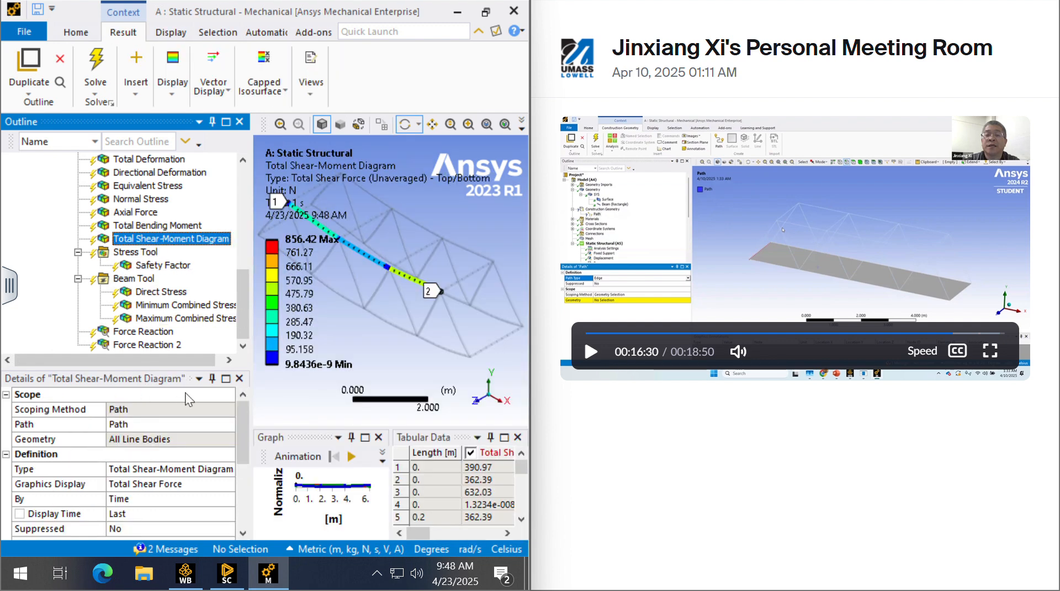
click(153, 423)
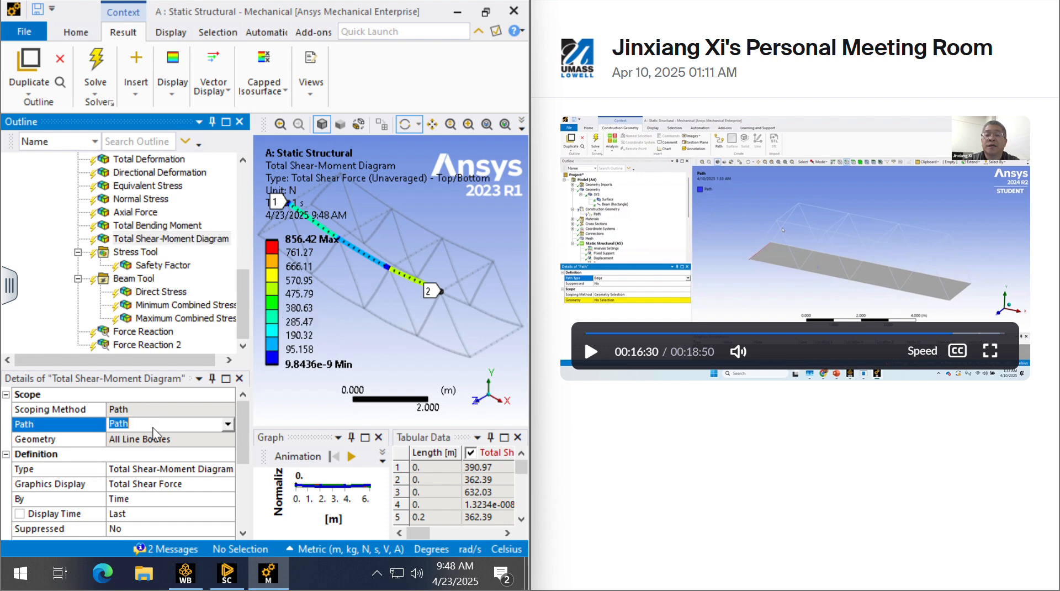
click(227, 424)
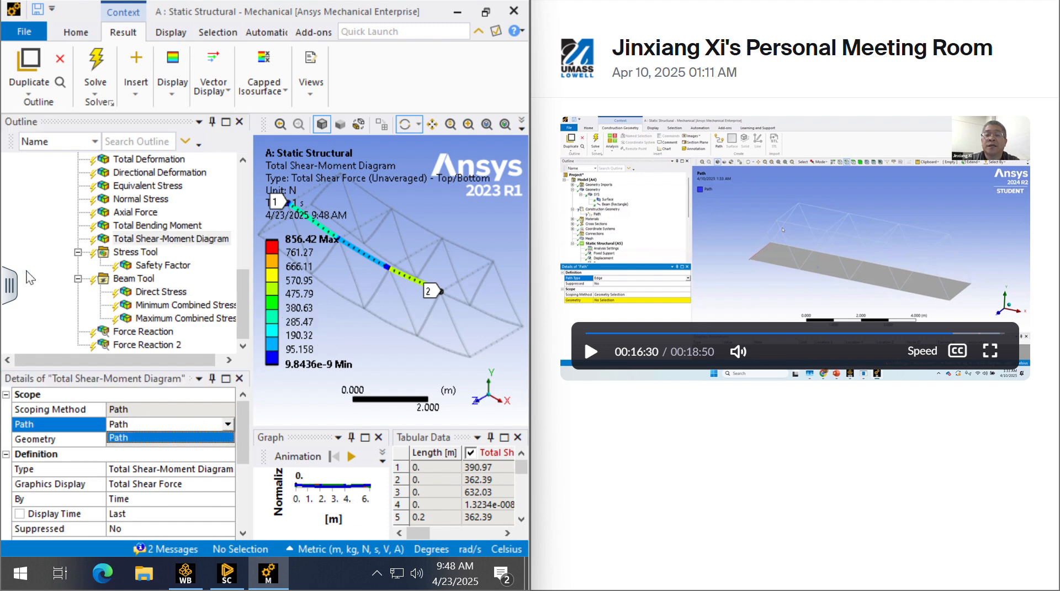
click(103, 291)
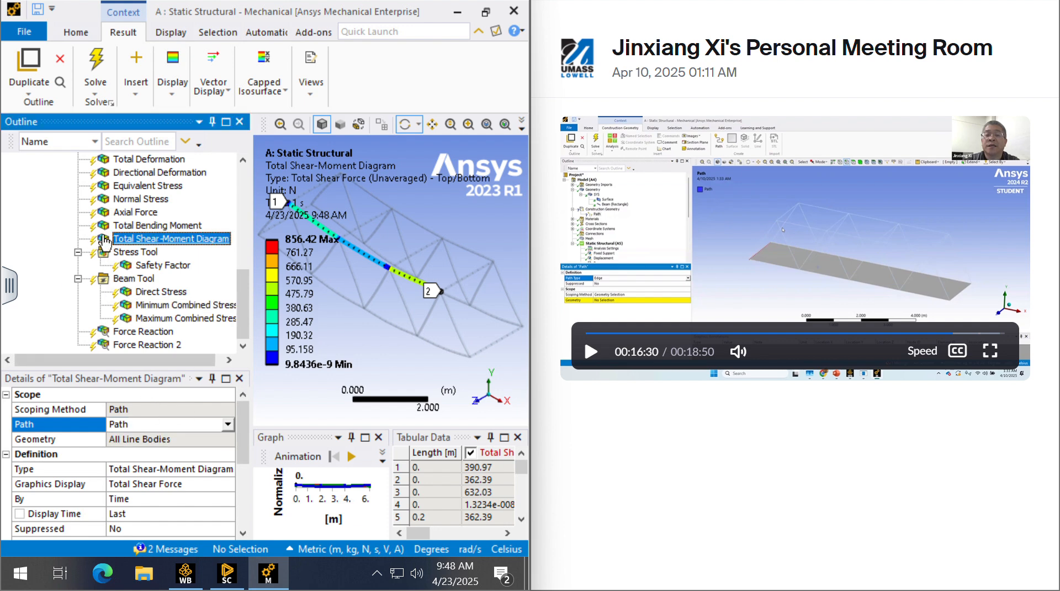
Step: Review the Total Deformation, Directional Deformation, Equivalent Stress and Normal Stress results of the bridge
scroll(105, 268, up, 6)
scroll(105, 271, down, 2)
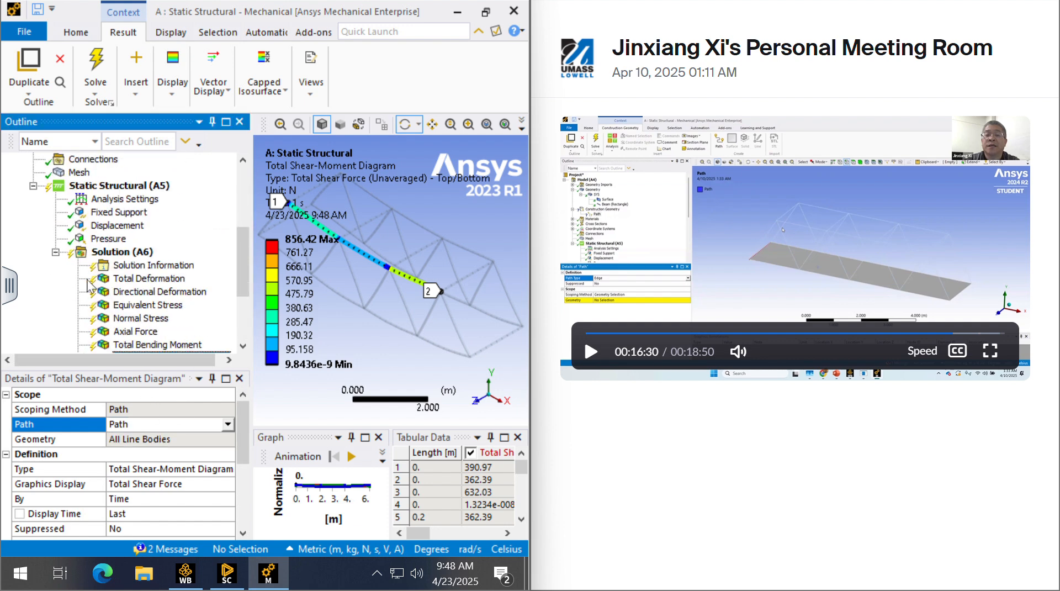
click(142, 252)
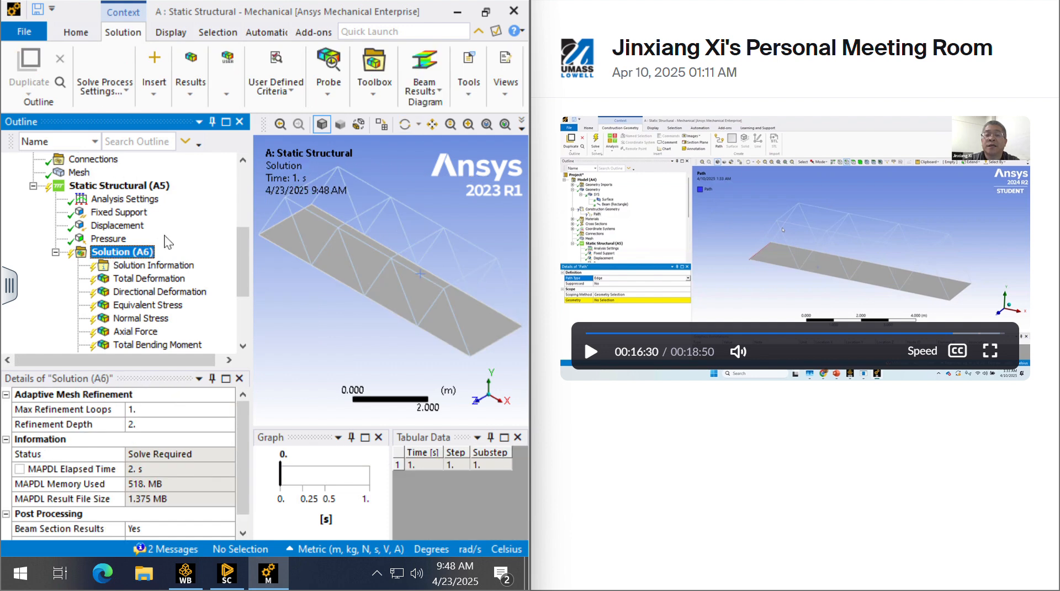
click(139, 279)
click(144, 293)
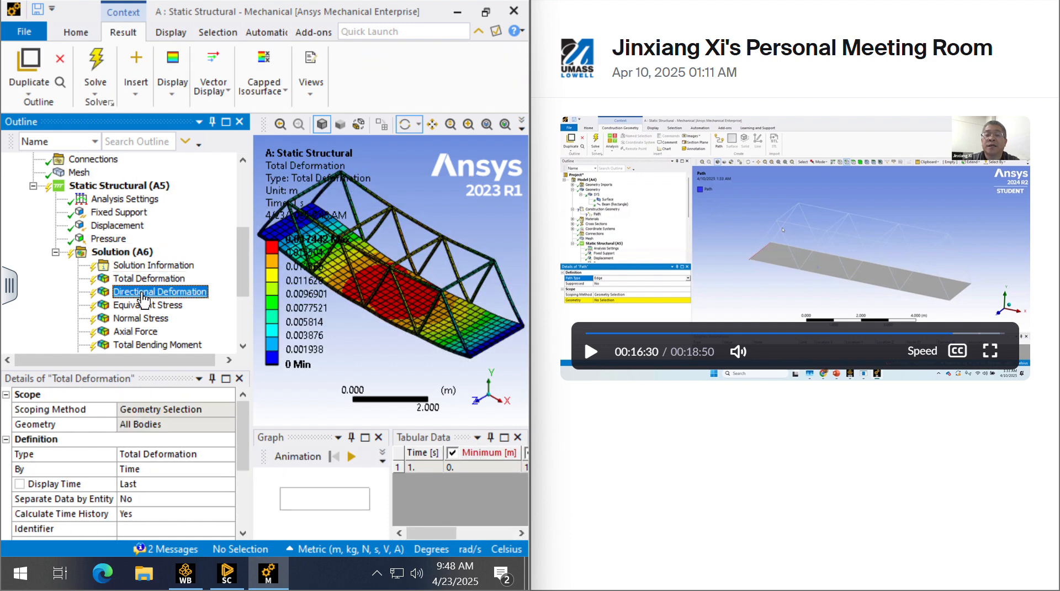
click(146, 305)
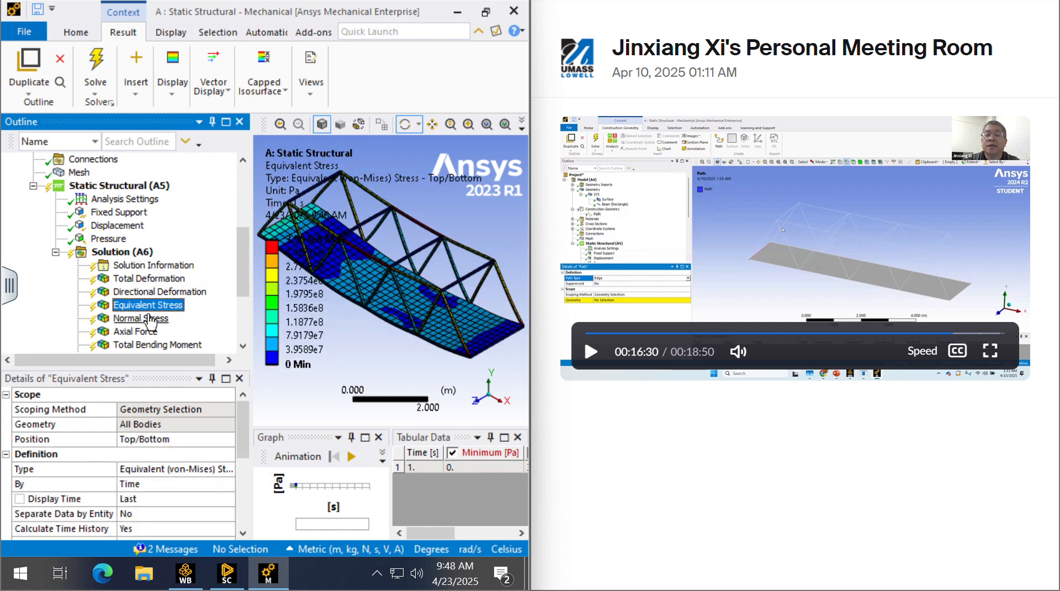
click(140, 319)
scroll(140, 315, down, 1)
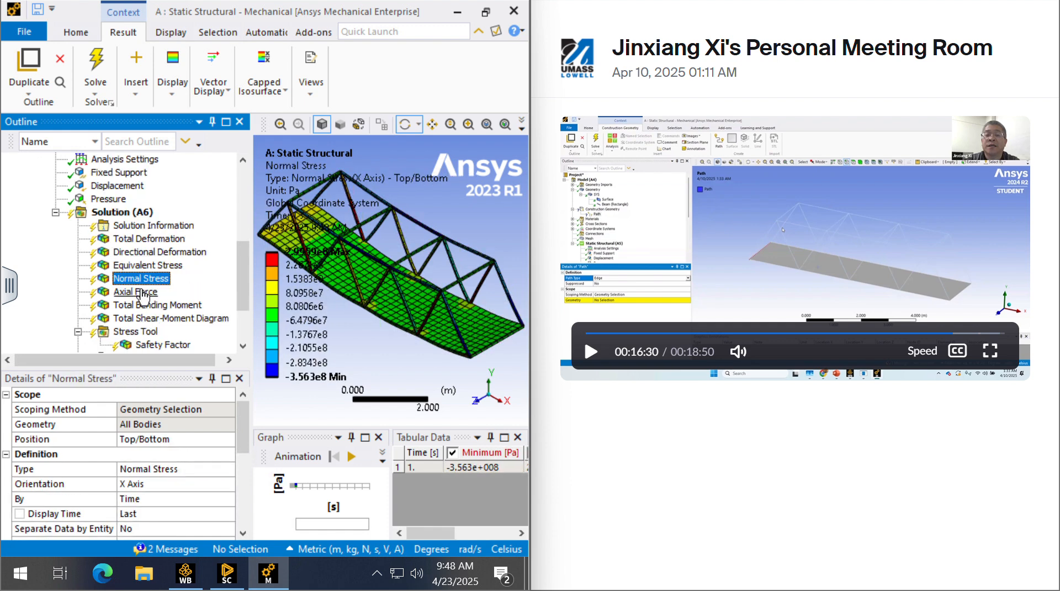
Step: Review the Axial Force, Total Bending Moment, Total Shear-Moment Diagram and Safety Factor results
click(145, 293)
click(148, 306)
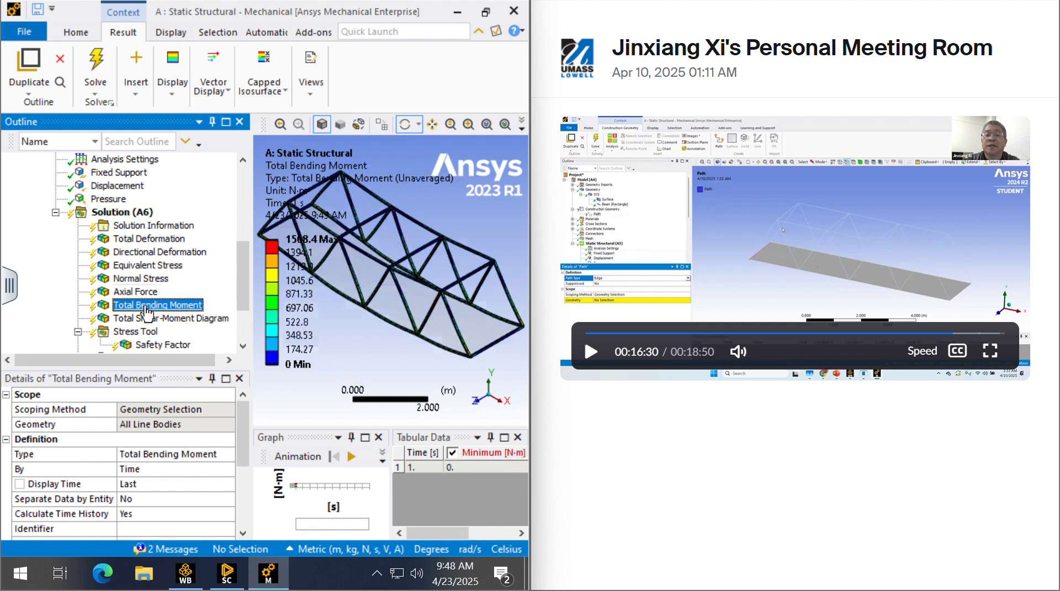
scroll(142, 298, down, 1)
click(142, 280)
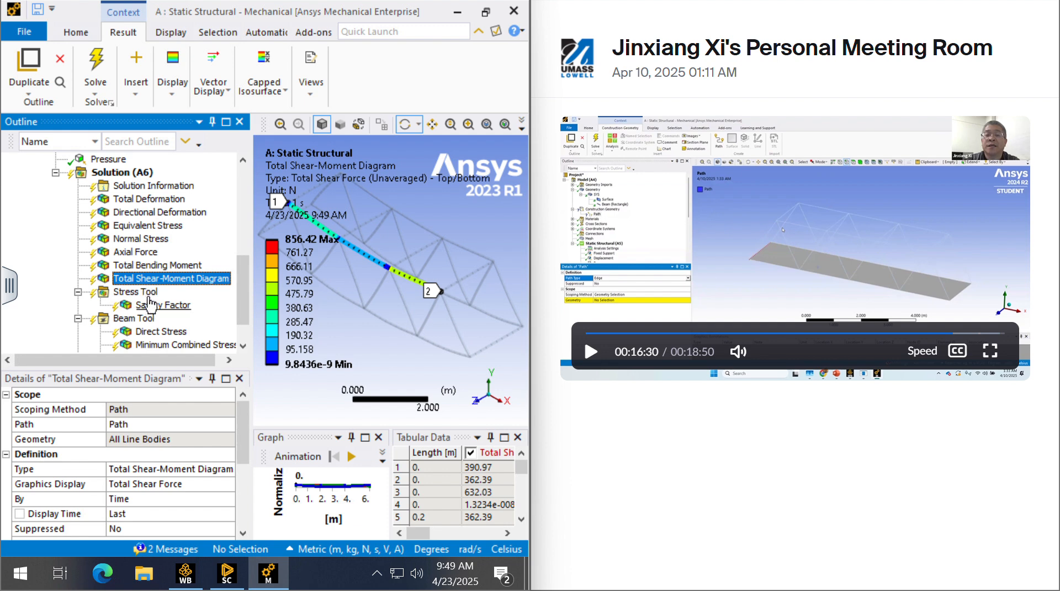
click(166, 310)
scroll(165, 312, down, 1)
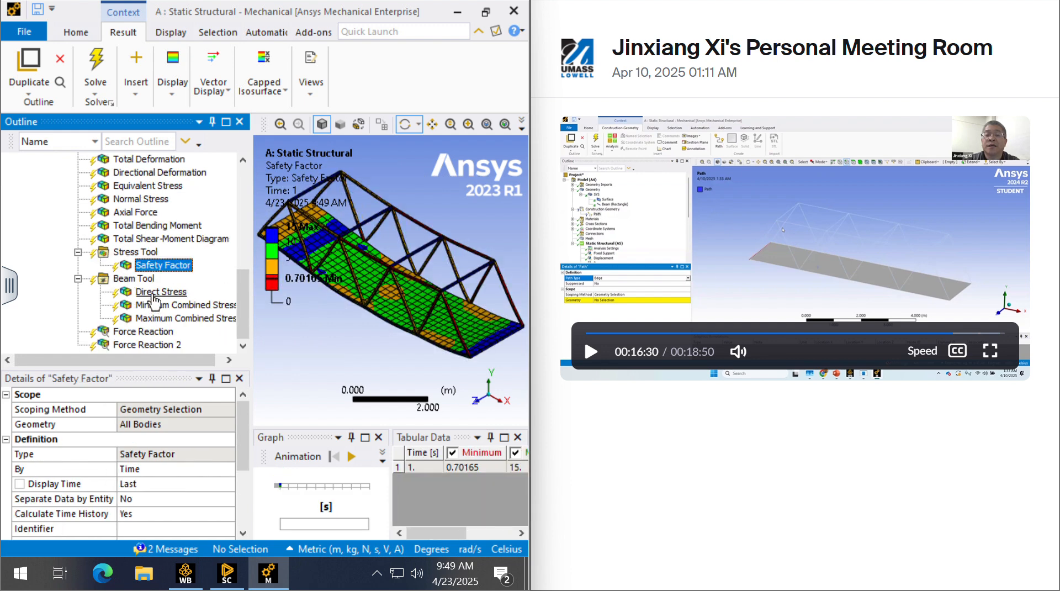
Step: Review the Beam Tool's direct and combined stress results and the force reactions at the Fixed Support and Displacement
click(158, 293)
click(160, 310)
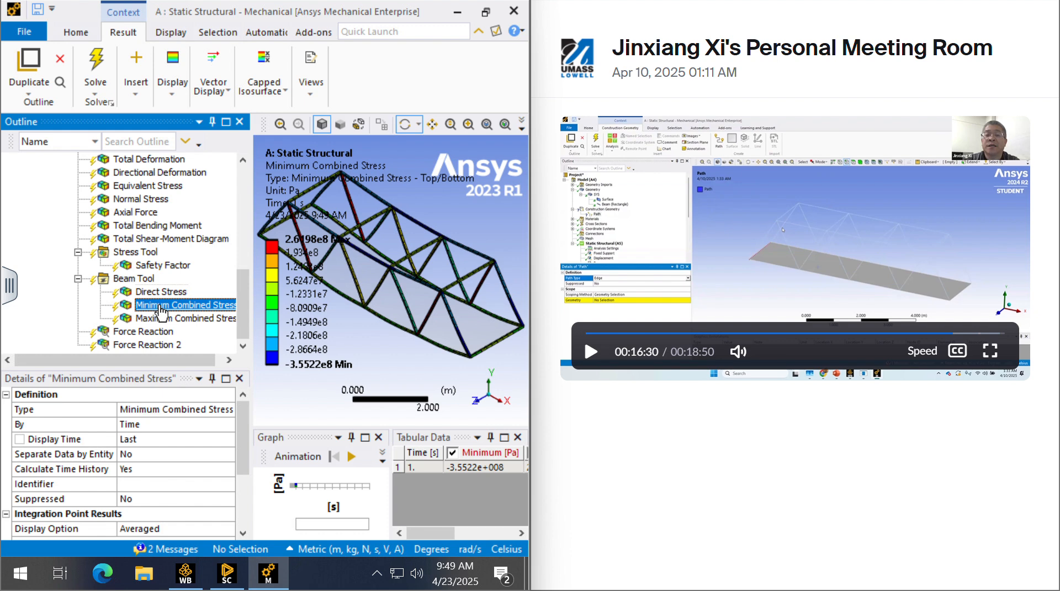
click(162, 319)
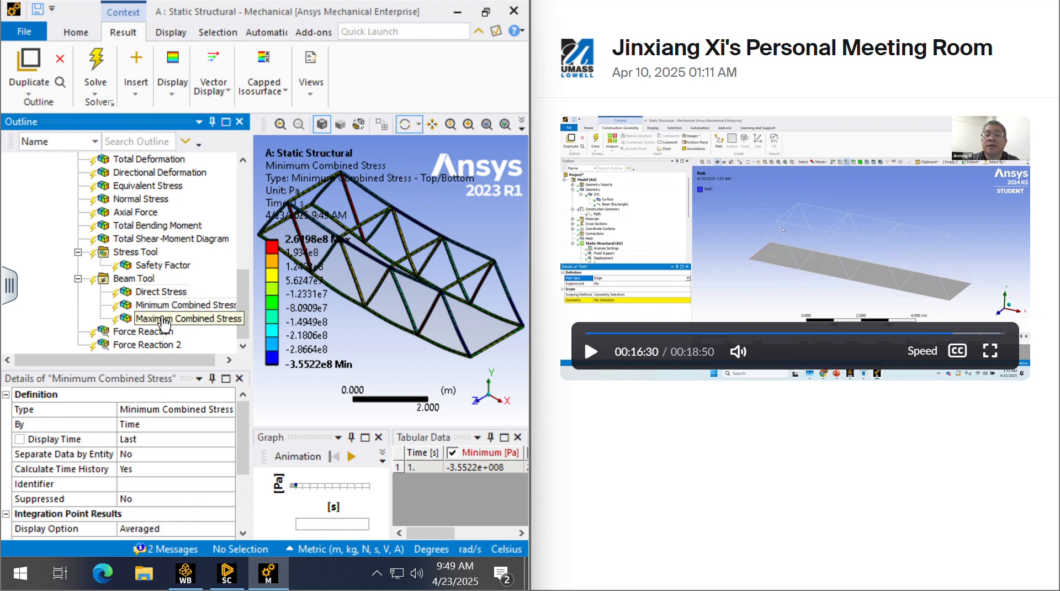
click(154, 330)
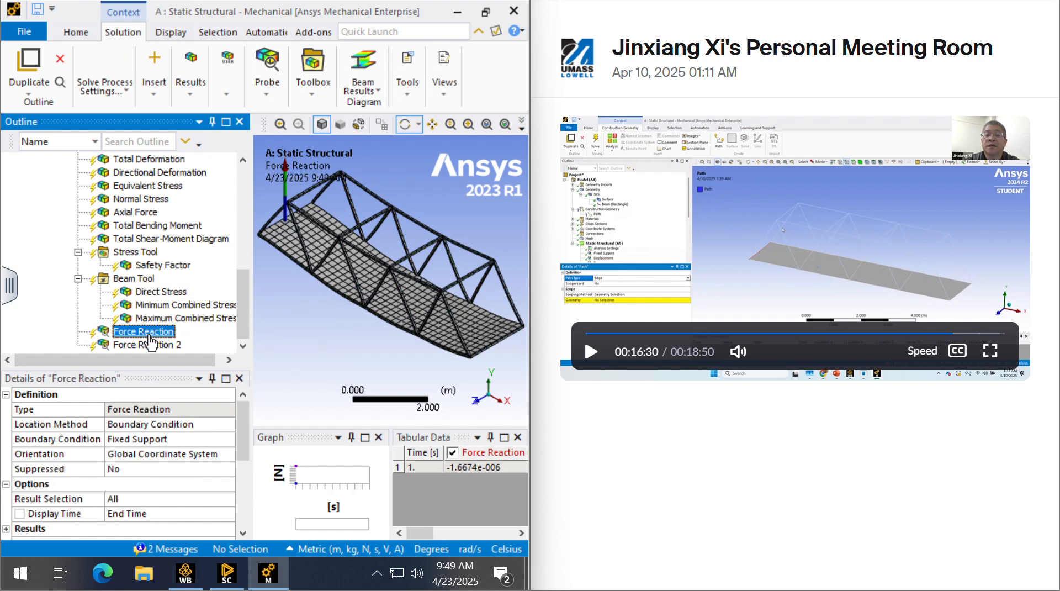
click(148, 346)
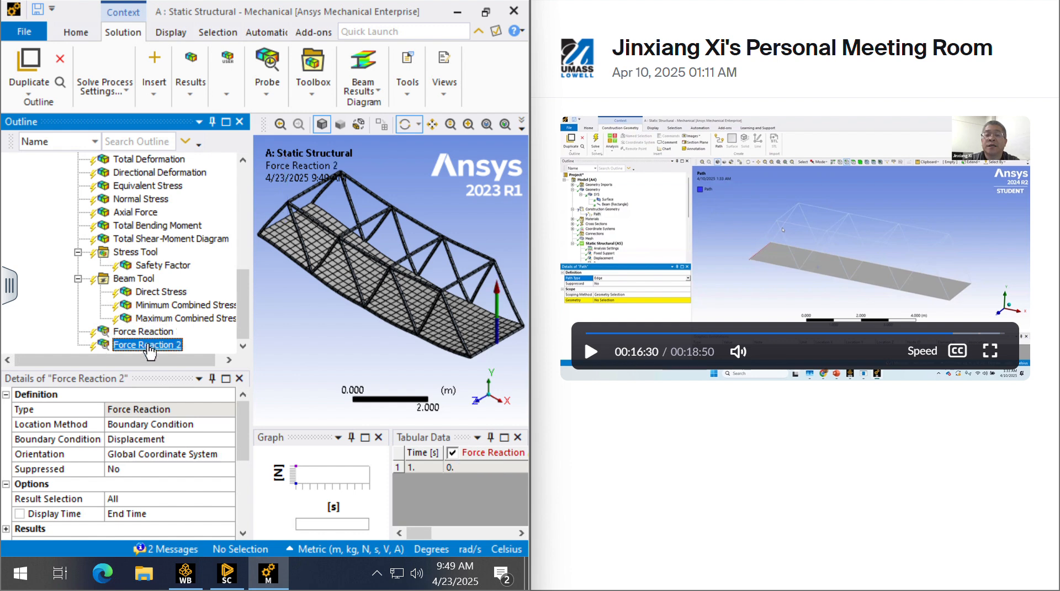